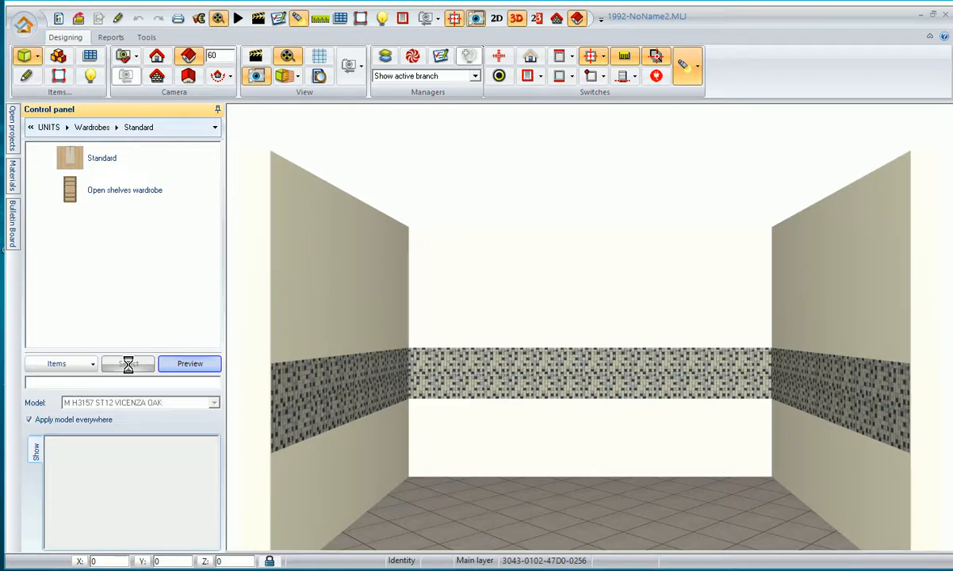
Step: Check the UNITS catalog's material thickness and other parameters in the main layer's parameters manager
left_click(129, 363)
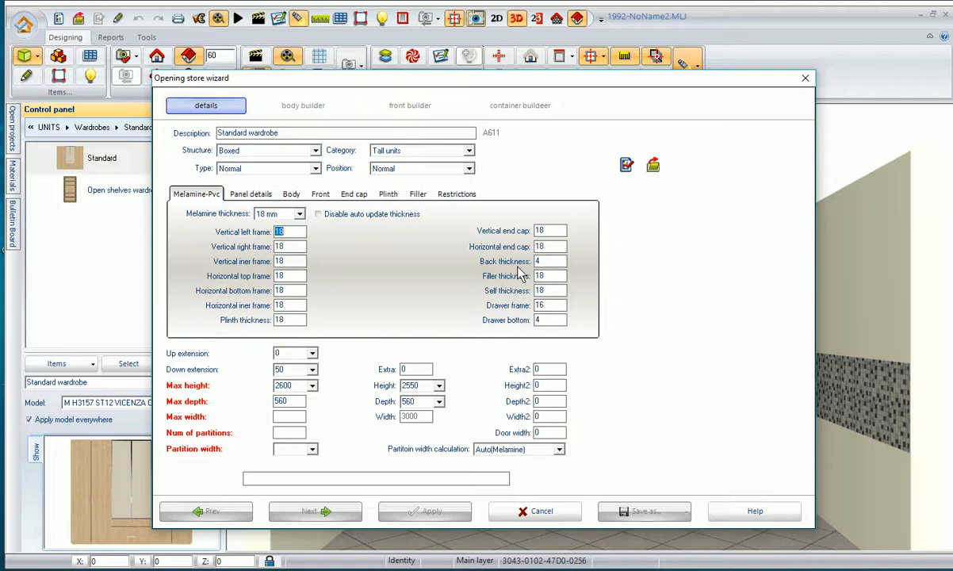
left_click(806, 79)
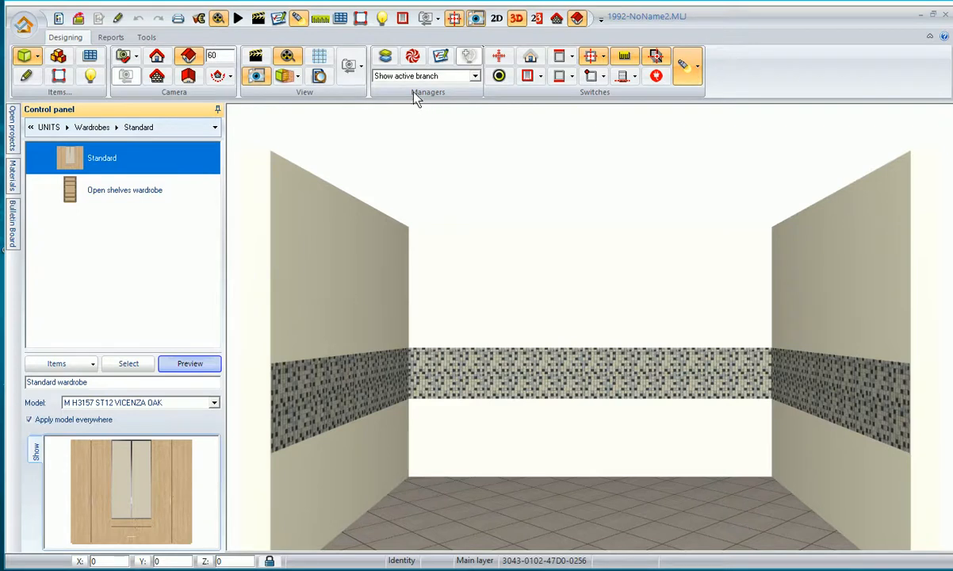
left_click(437, 61)
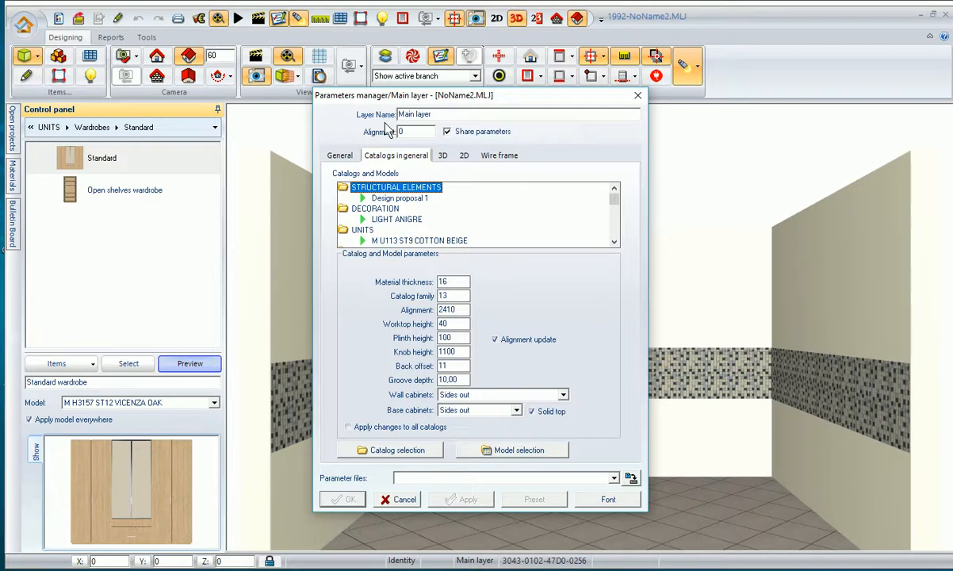
left_click(366, 230)
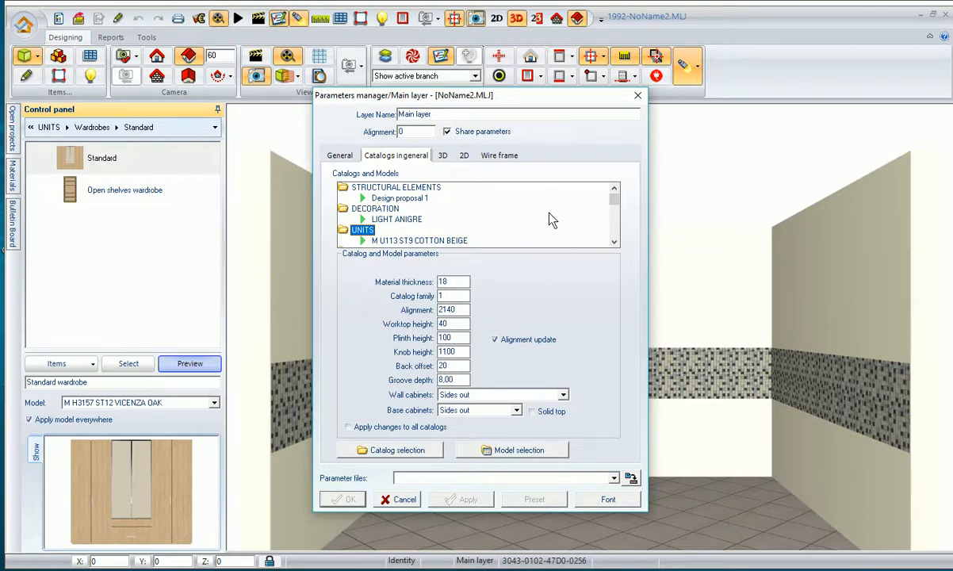
left_click(637, 96)
Step: Start a Standard wardrobe, set its melamine thickness to 22 mm and disable automatic thickness updating
left_click(169, 164)
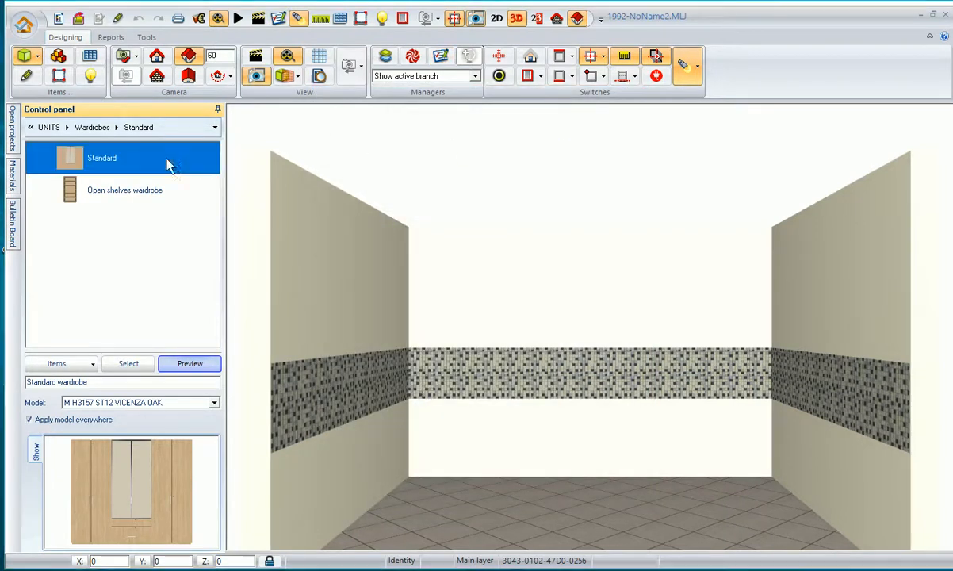
left_click(129, 363)
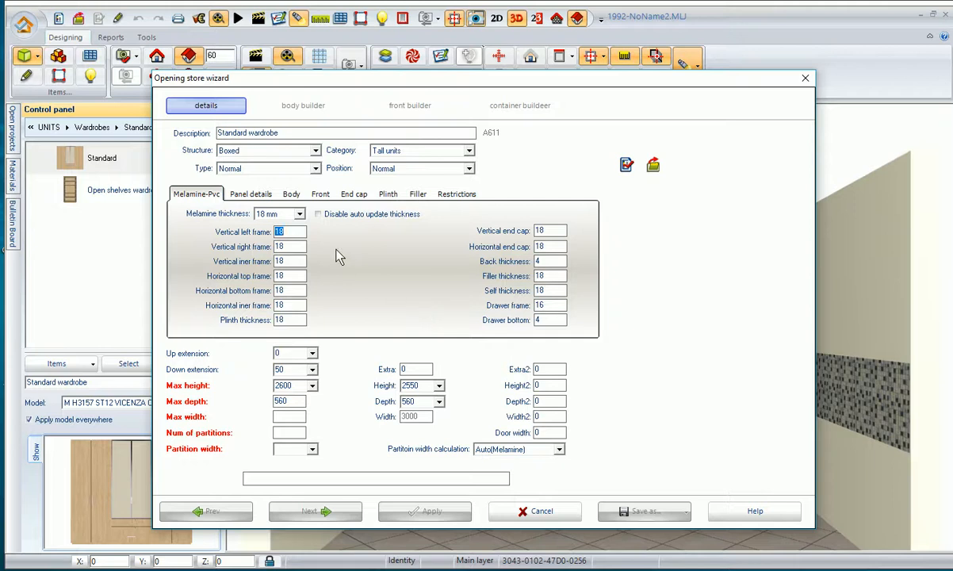
left_click(301, 215)
left_click(270, 244)
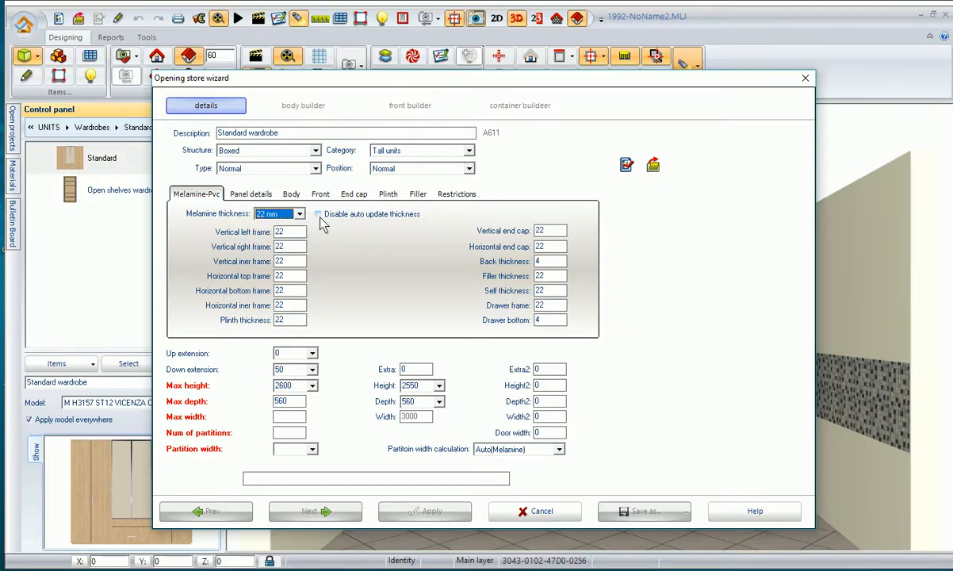
left_click(319, 215)
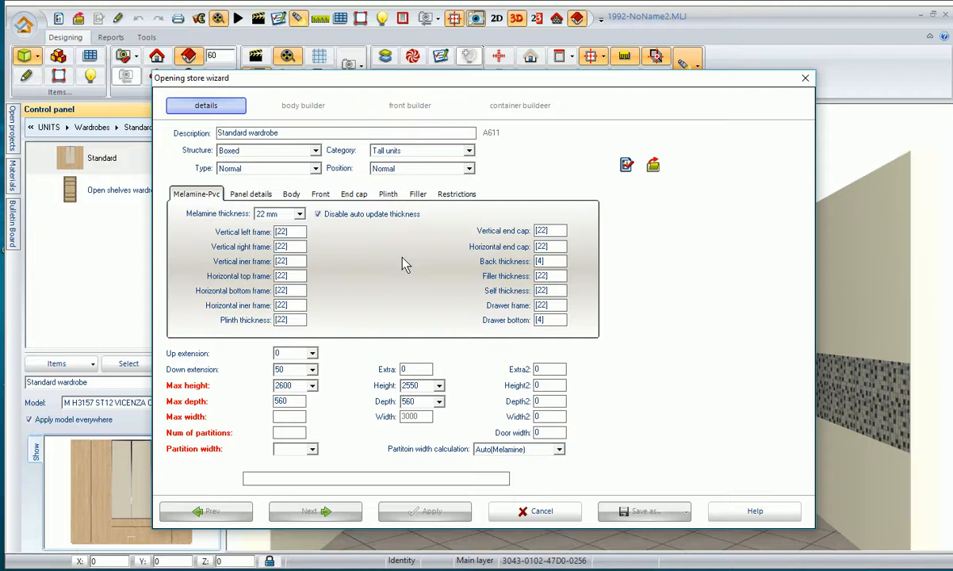
Step: Review the wardrobe's body settings and the available front frame options, keeping Hide frame
left_click(298, 198)
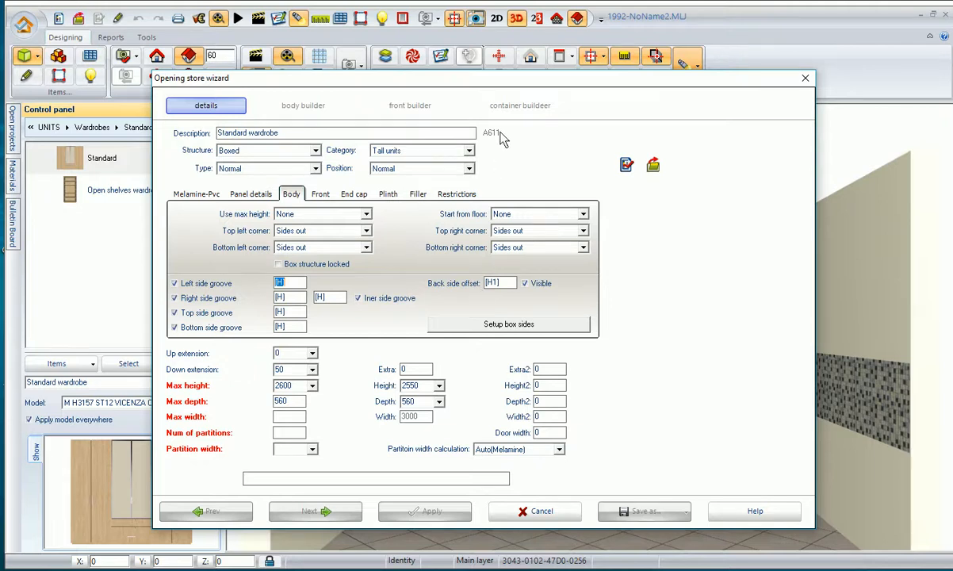
left_click_drag(501, 86, 502, 131)
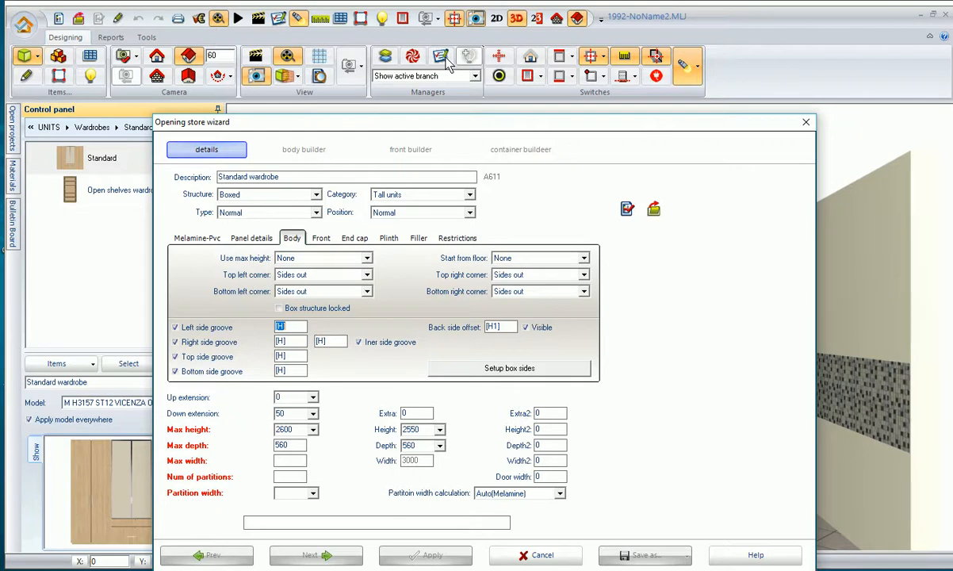
left_click(321, 238)
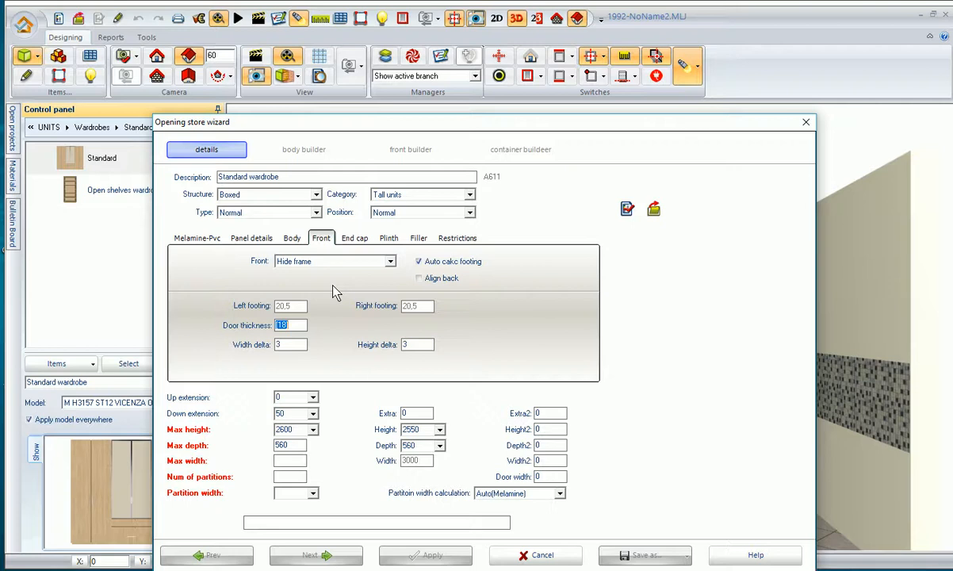
left_click(347, 262)
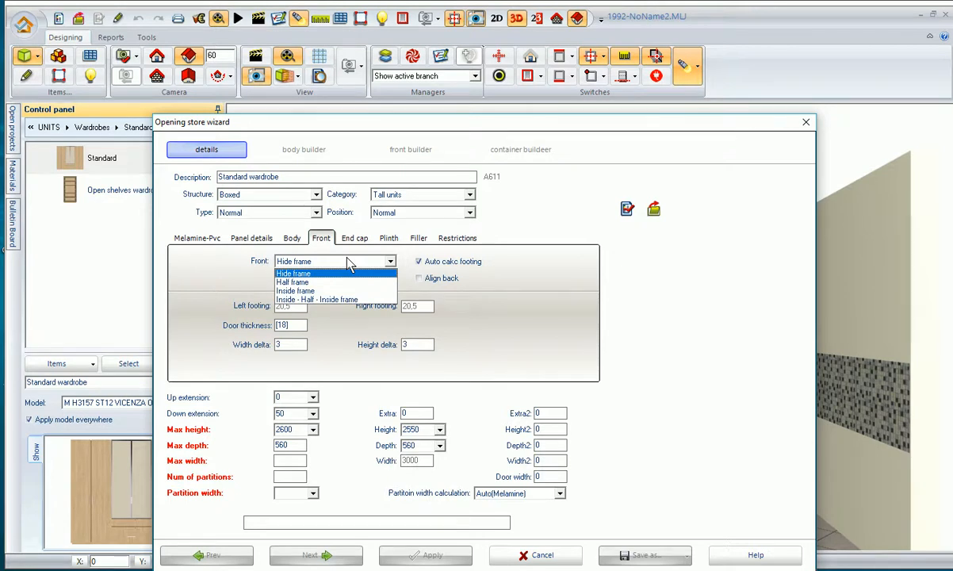
left_click(412, 301)
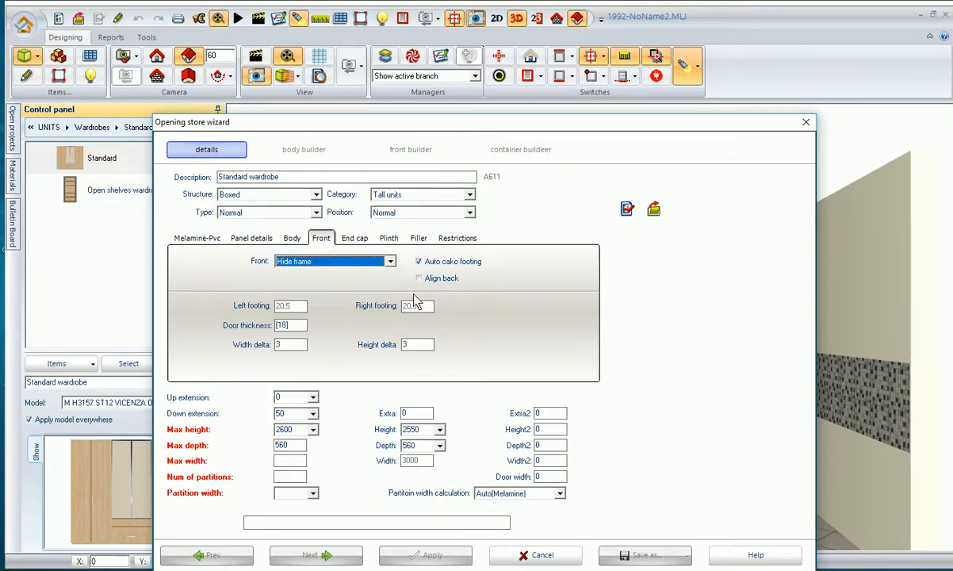
Step: Show the left end cap and make the plinth's top offset visible, keeping the side offset on Auto
left_click(353, 239)
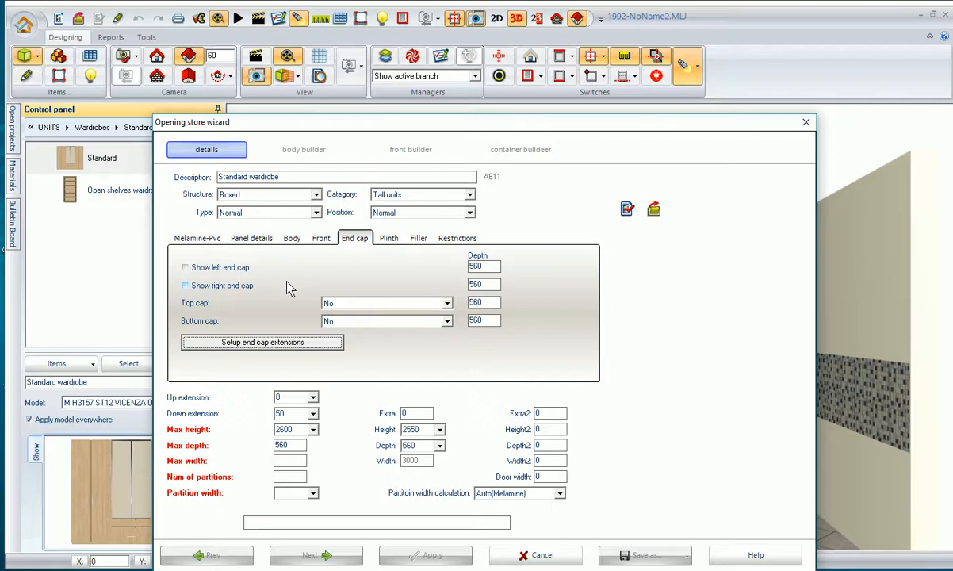
left_click(226, 269)
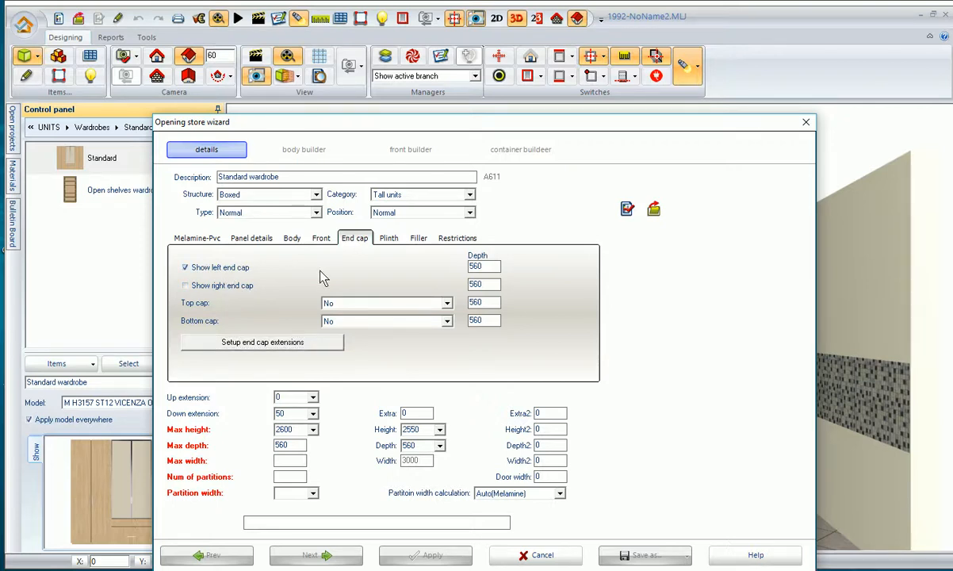
left_click(400, 243)
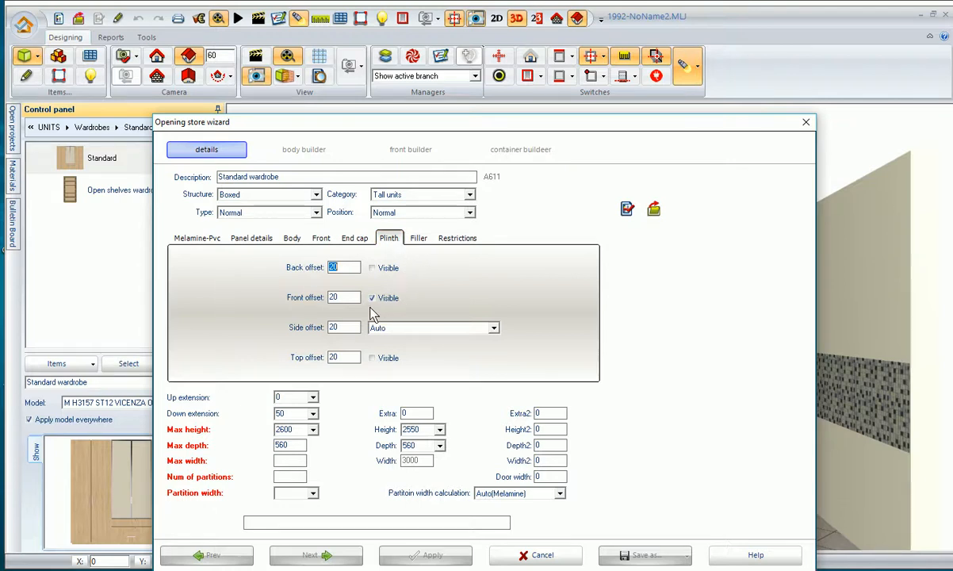
left_click(436, 330)
left_click(454, 322)
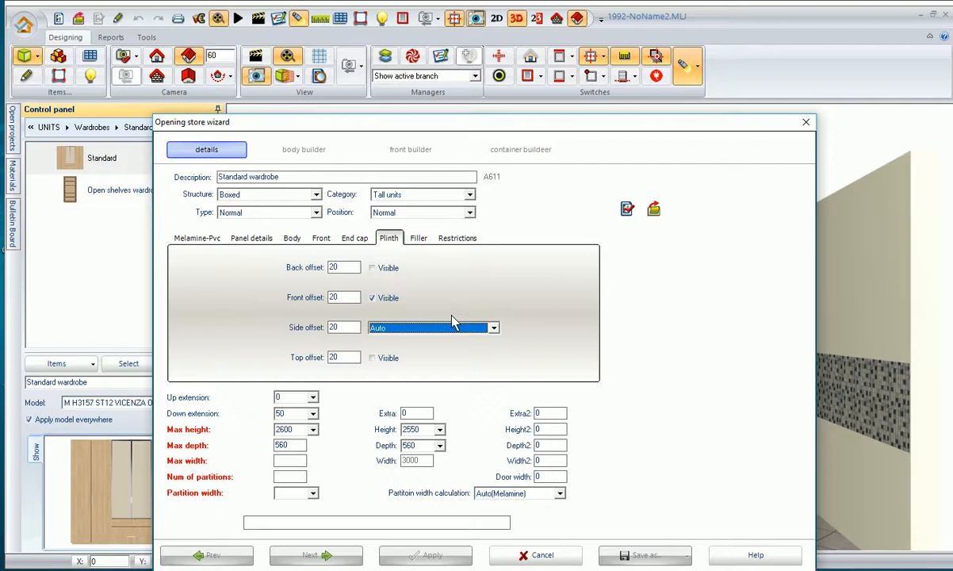
left_click(377, 360)
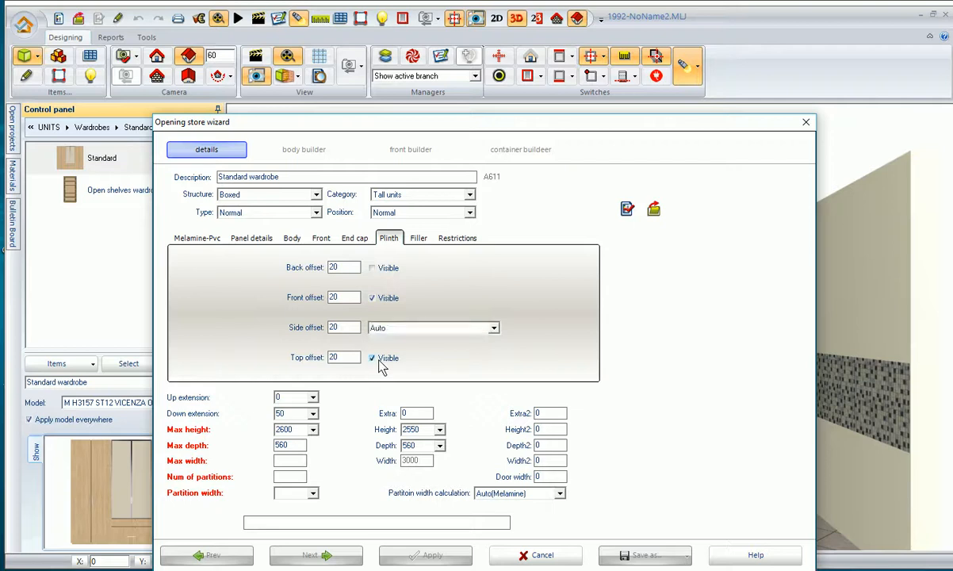
Step: Add a right filler to the wardrobe with a minimum width of 50
left_click(424, 247)
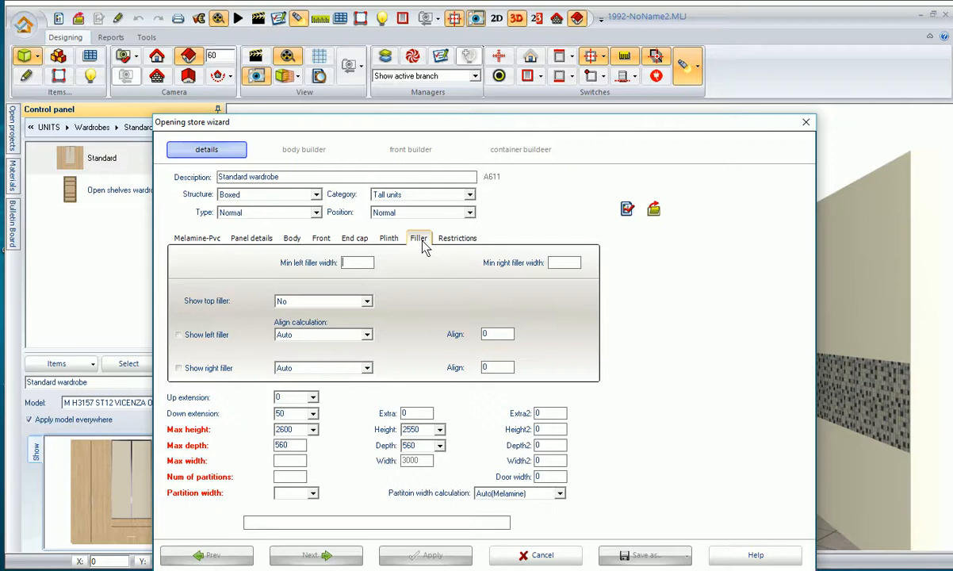
left_click(551, 264)
type("50")
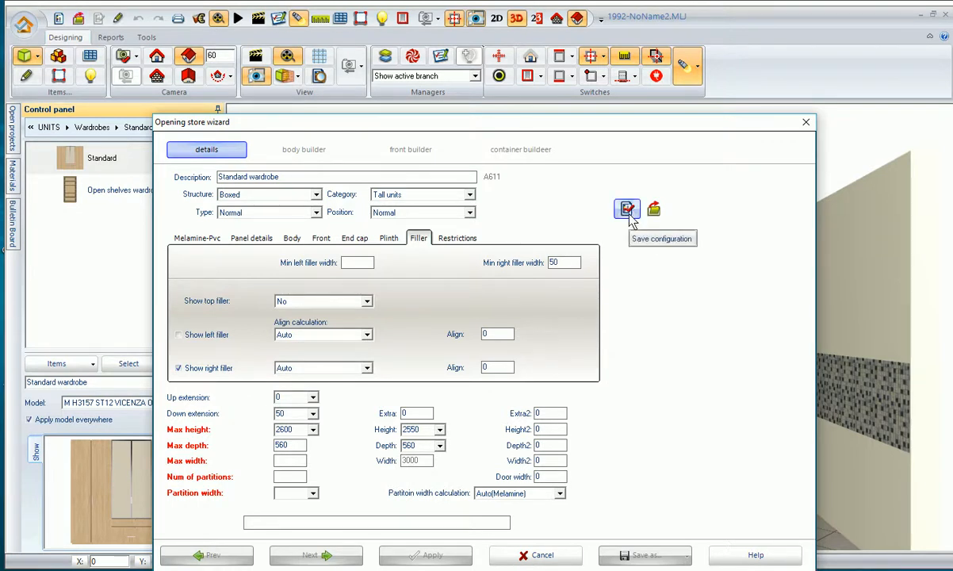
Step: Set the wardrobe's maximum height to 2800, maximum width to 3100 and number of partitions to 4
double_click(304, 432)
type("2800")
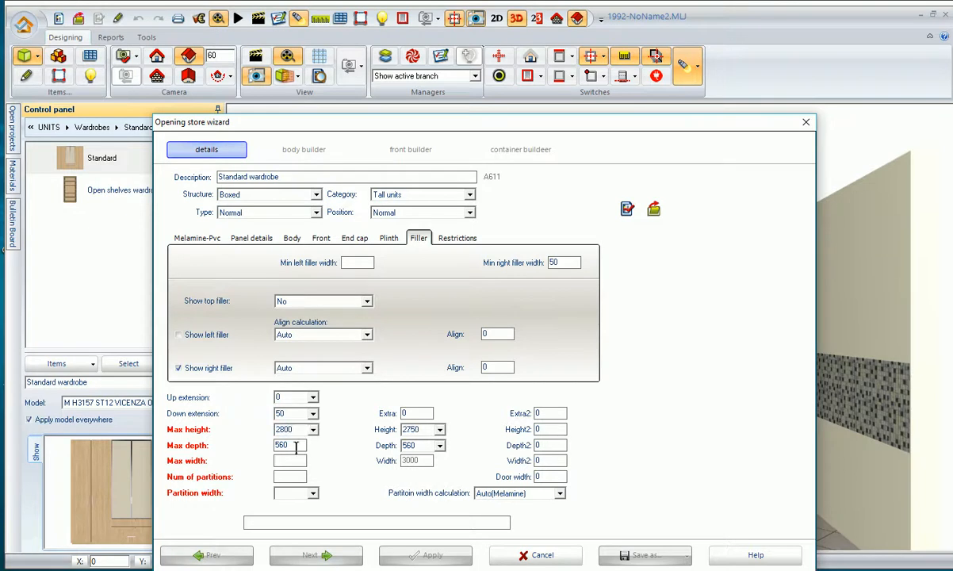
left_click(292, 460)
type("3100")
left_click(299, 477)
type("4")
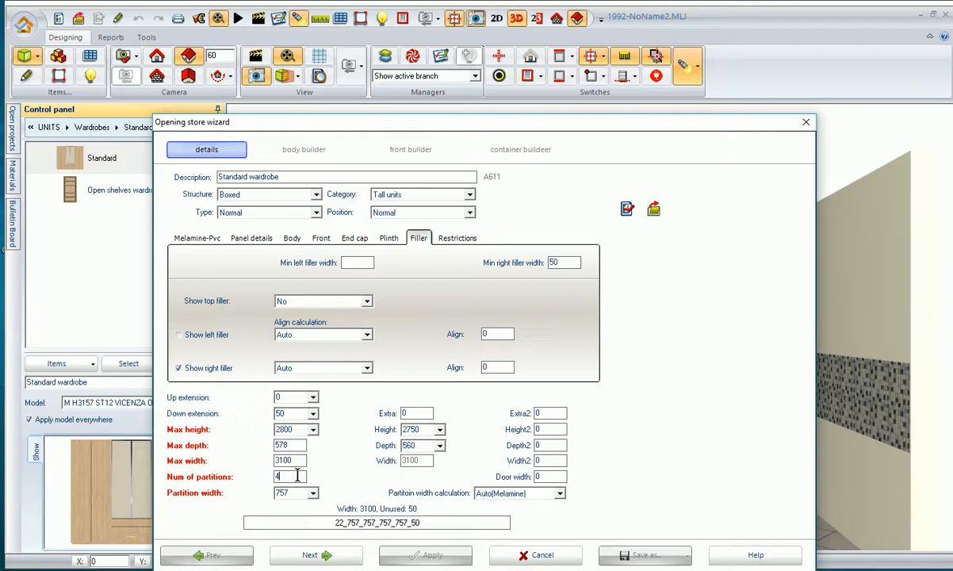
Step: Set the wardrobe's up extension to 50 and its down extension to 120
double_click(292, 401)
type("50")
double_click(293, 413)
type("120")
Step: Try Auto(Postforming) as the partition width calculation and switch back to Auto(Melamine)
left_click(486, 495)
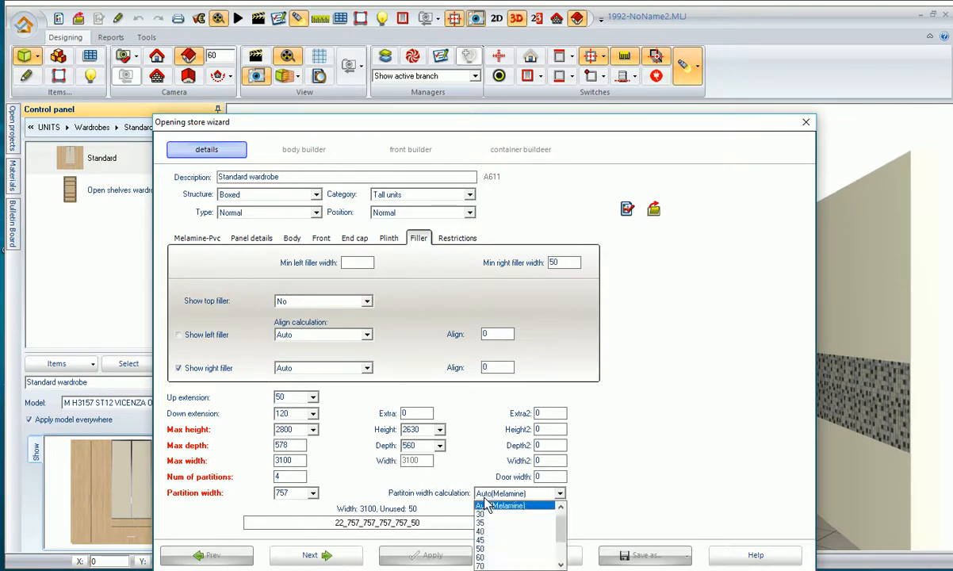
left_click(521, 509)
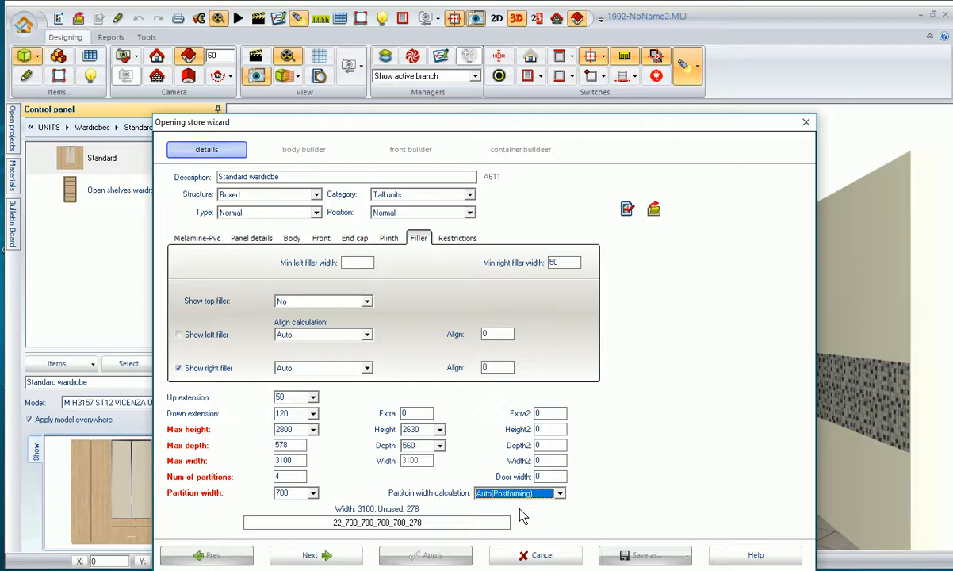
left_click(520, 494)
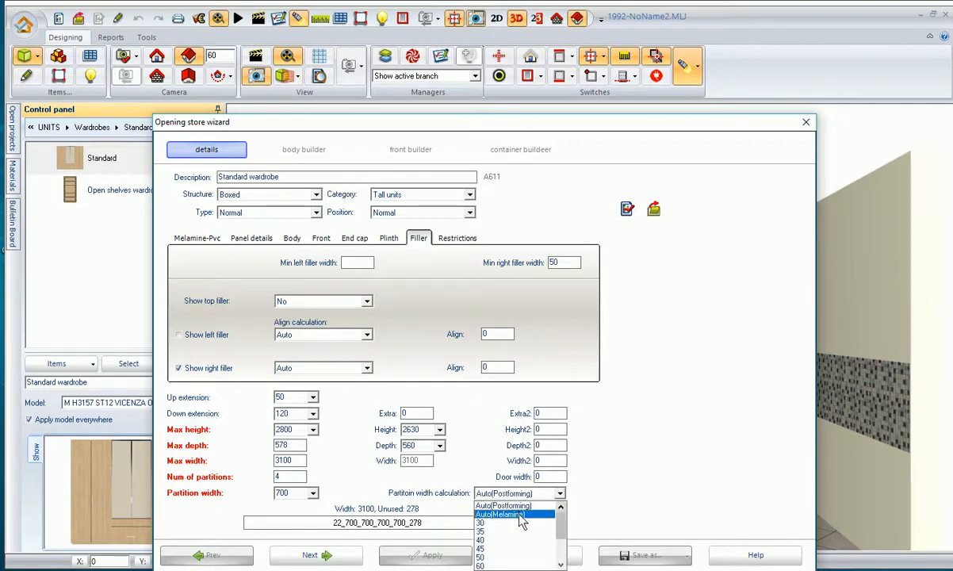
left_click(522, 515)
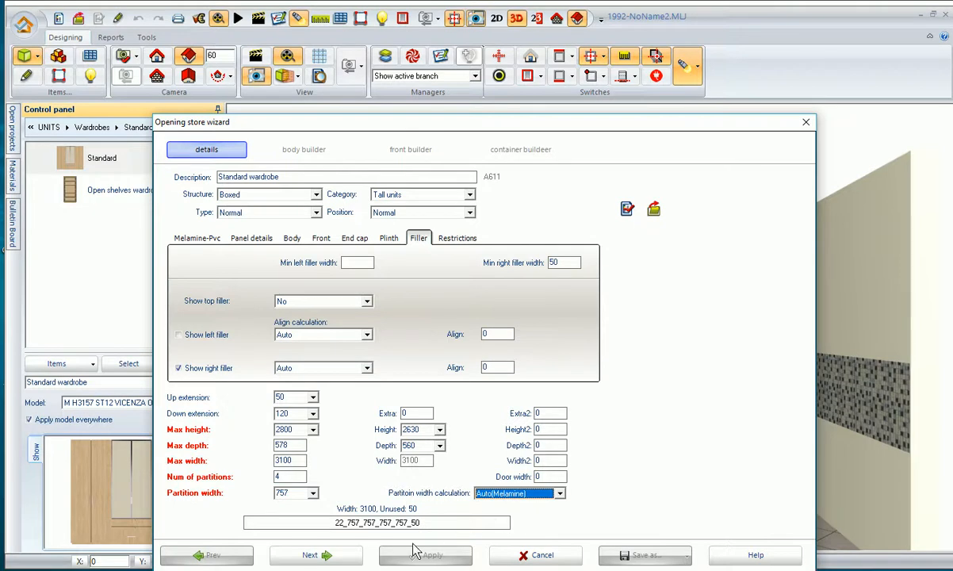
Step: Proceed to the body builder and set the second partition's front width to 700
left_click(352, 556)
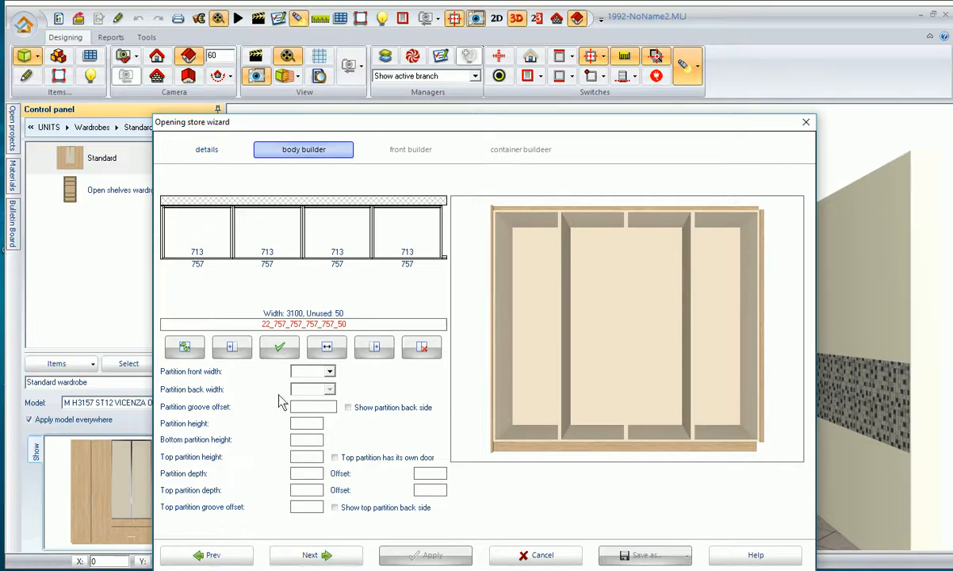
left_click(264, 242)
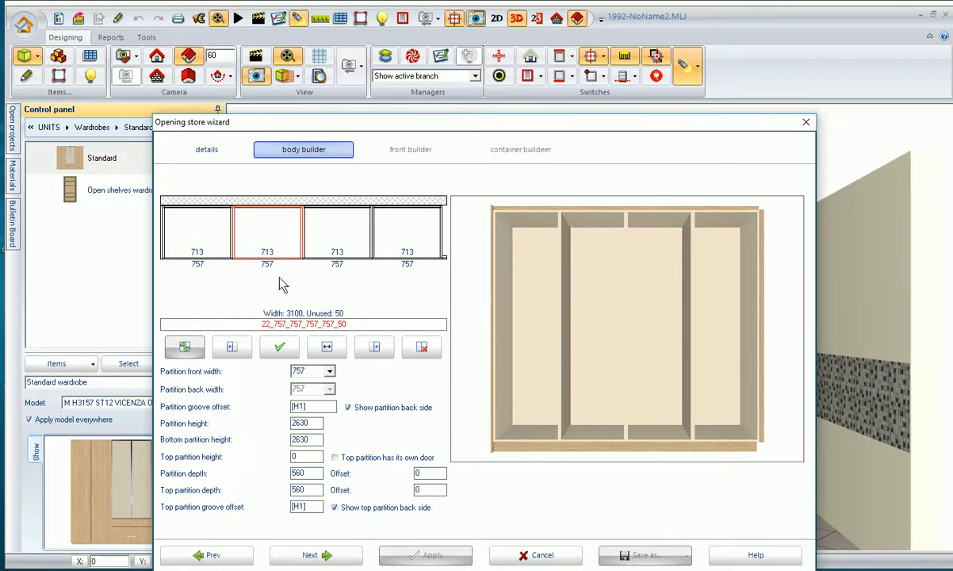
double_click(315, 370)
type("700")
left_click(278, 349)
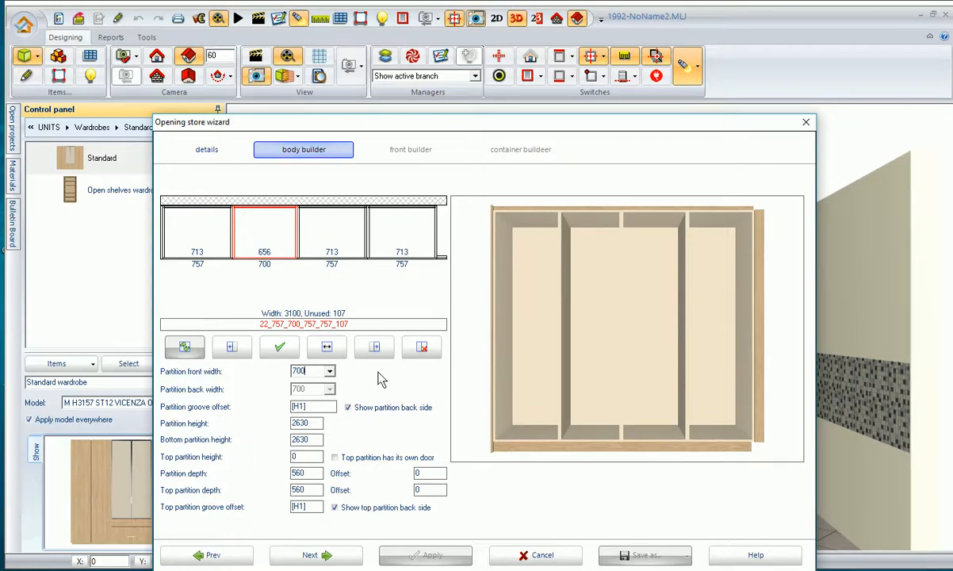
left_click(332, 234)
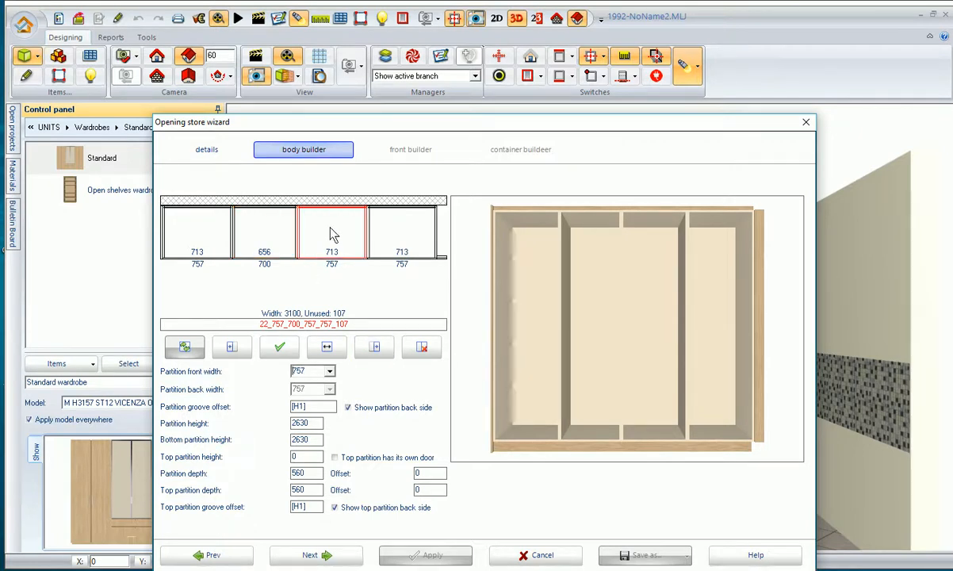
left_click(274, 246)
left_click(321, 242)
left_click(402, 246)
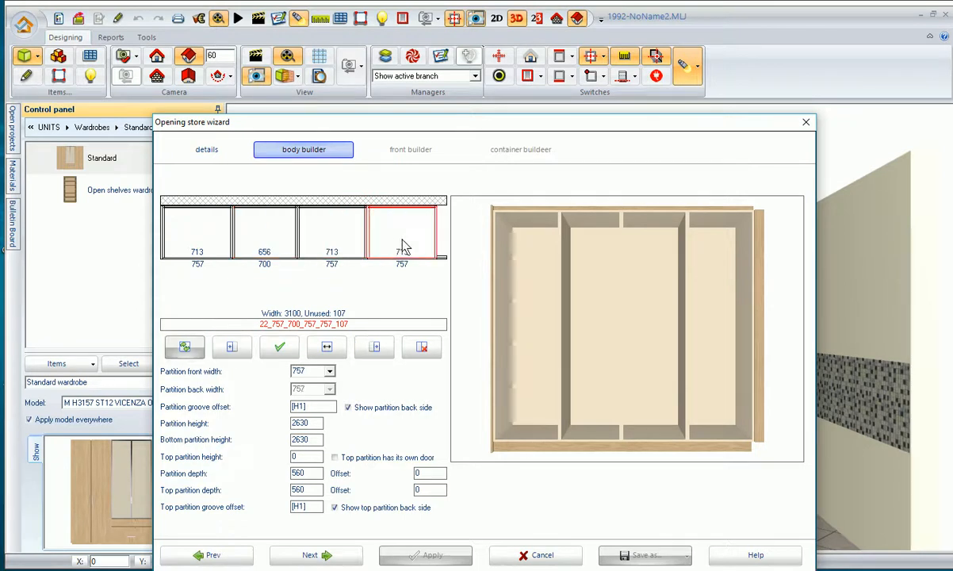
left_click(324, 232)
Step: Give the second, third and fourth partitions together a 900 high top partition with its own door
left_click(246, 230)
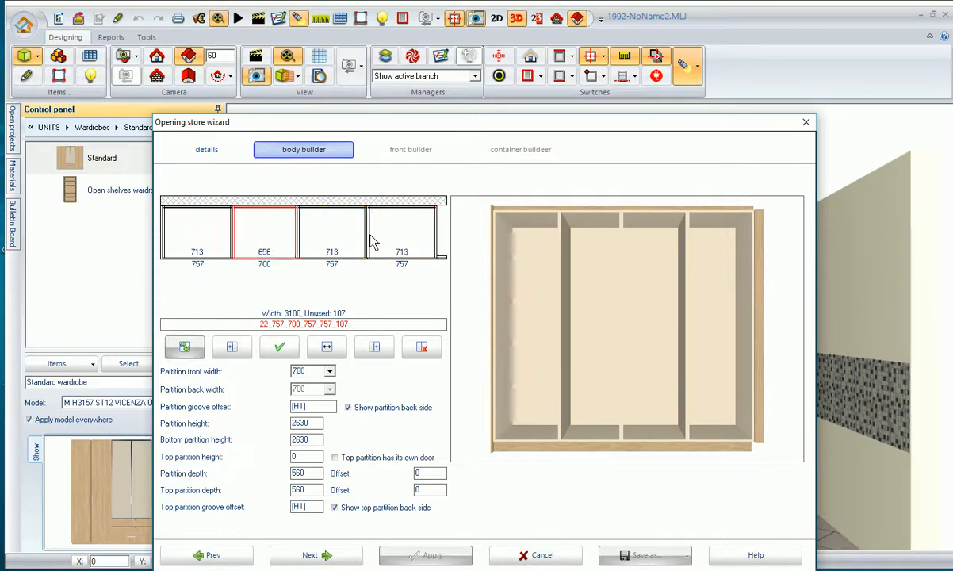
left_click(337, 241, "ctrl")
left_click(403, 240, "ctrl")
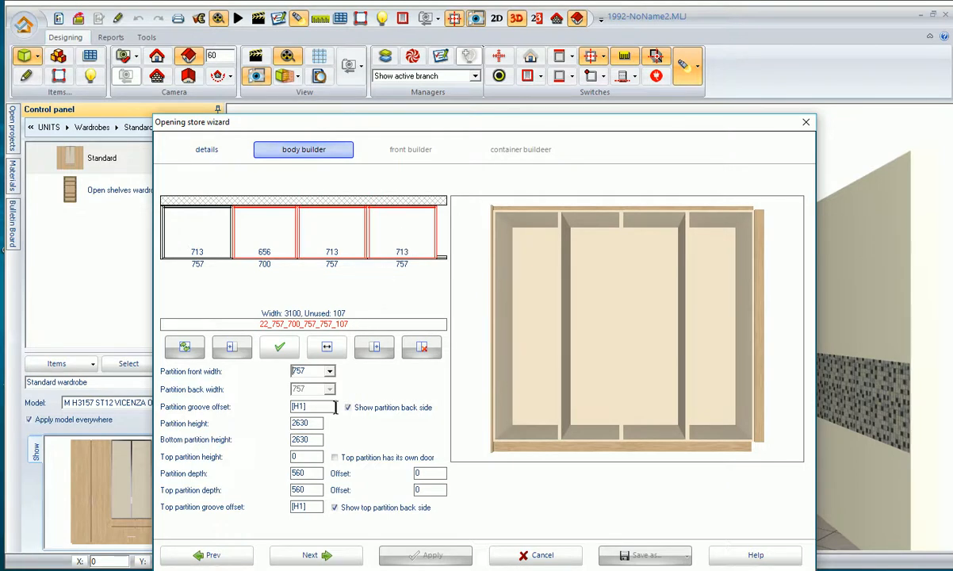
left_click(307, 457)
left_click_drag(307, 458, 292, 457)
type("900")
left_click(335, 458)
left_click(295, 356)
mouse_move(579, 351)
left_mouse_down()
mouse_move(589, 365)
mouse_move(591, 333)
mouse_move(608, 341)
mouse_move(583, 342)
left_mouse_up()
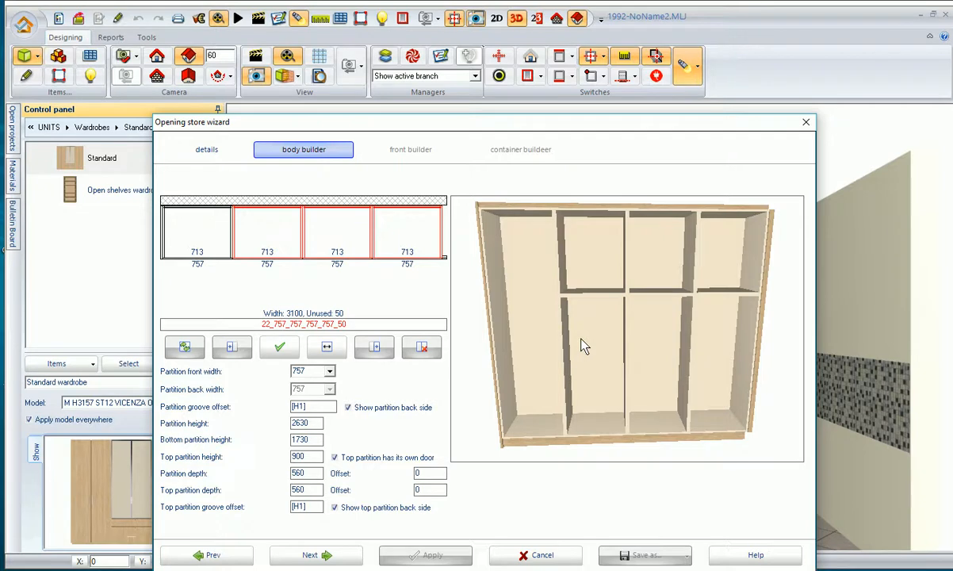
Step: Set the first partition's depth to 400 and check the shallower body in the 3D preview
left_click(212, 235)
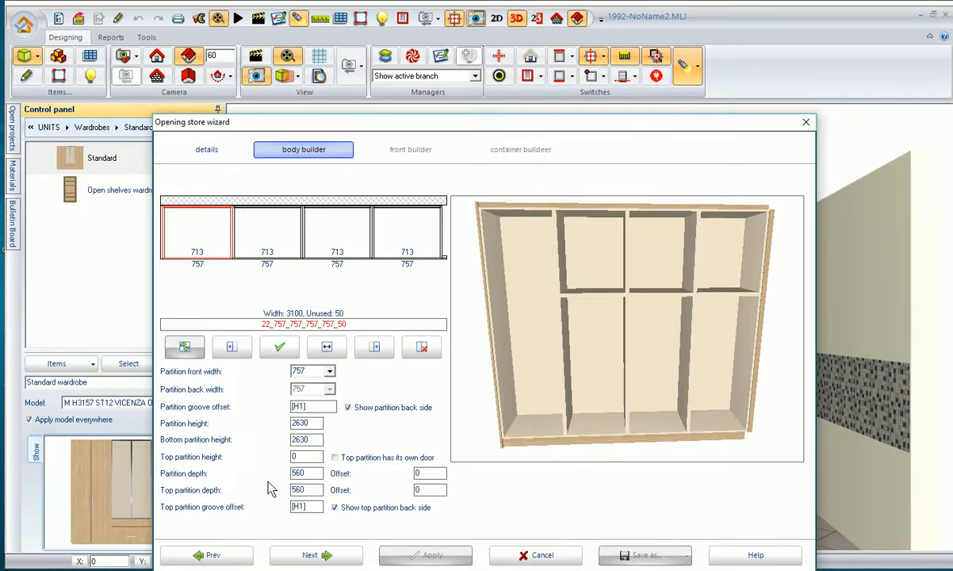
double_click(298, 472)
left_click_drag(296, 472, 290, 473)
type("400")
left_click(283, 361)
left_click_drag(602, 350, 537, 359)
left_click_drag(651, 353, 734, 355)
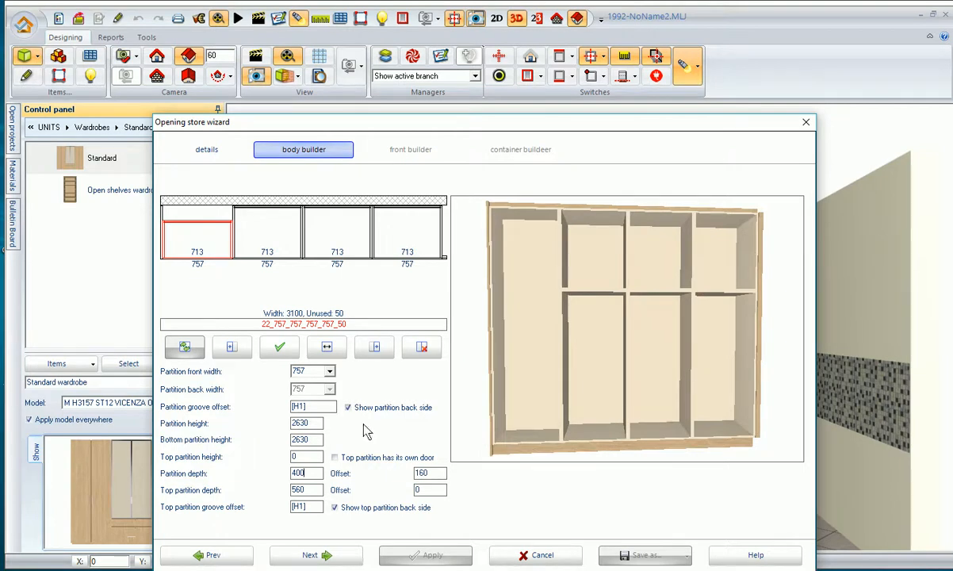
Step: Proceed to the front builder and add three external drawers to the first partition, using a height of 600 for all drawers
left_click(329, 553)
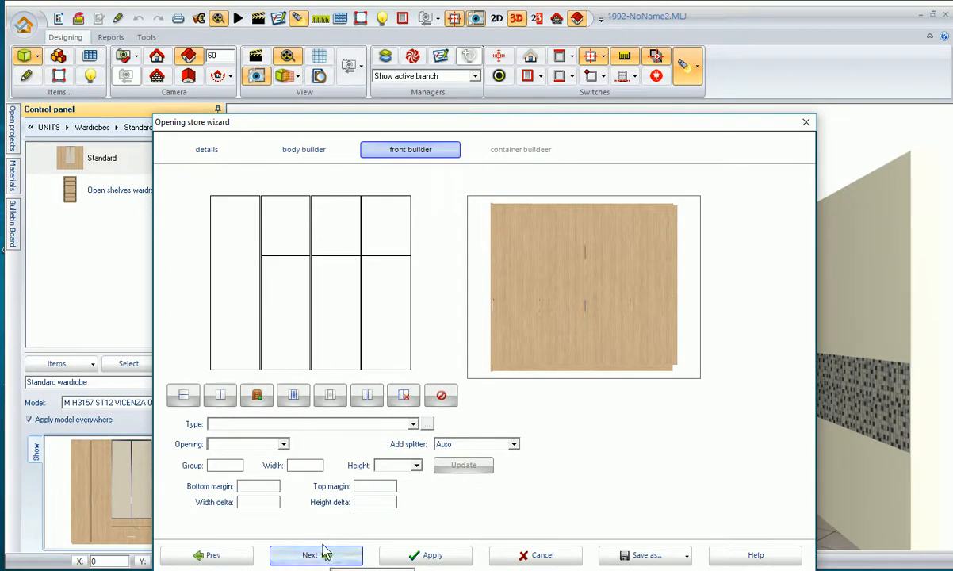
left_click(242, 332)
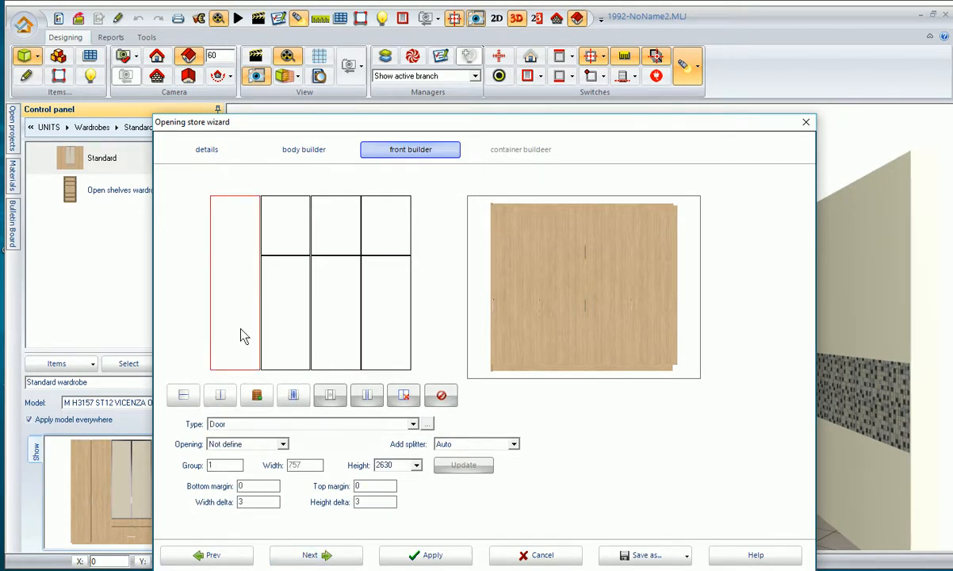
left_click(256, 394)
left_click(349, 438)
type("3")
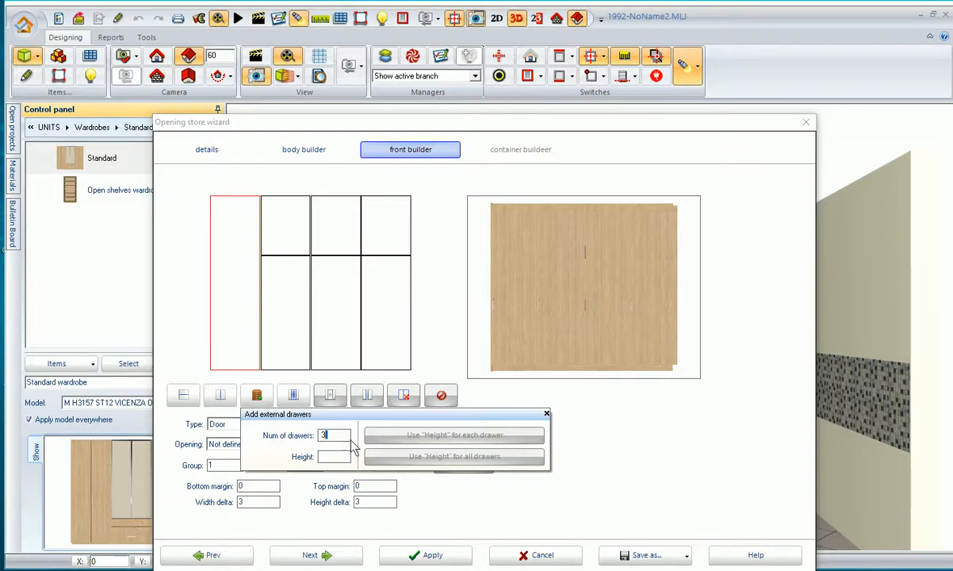
left_click(345, 458)
type("600")
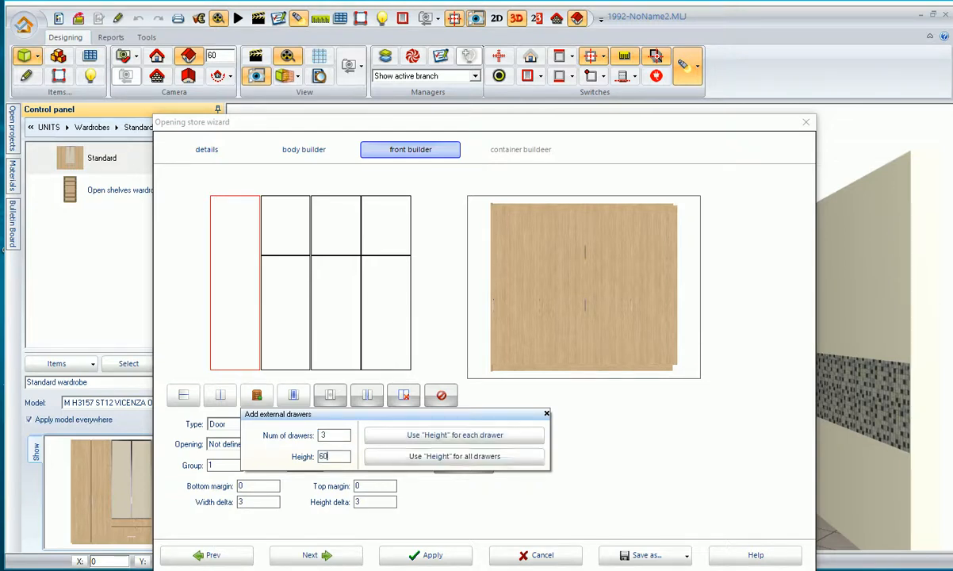
left_click(421, 457)
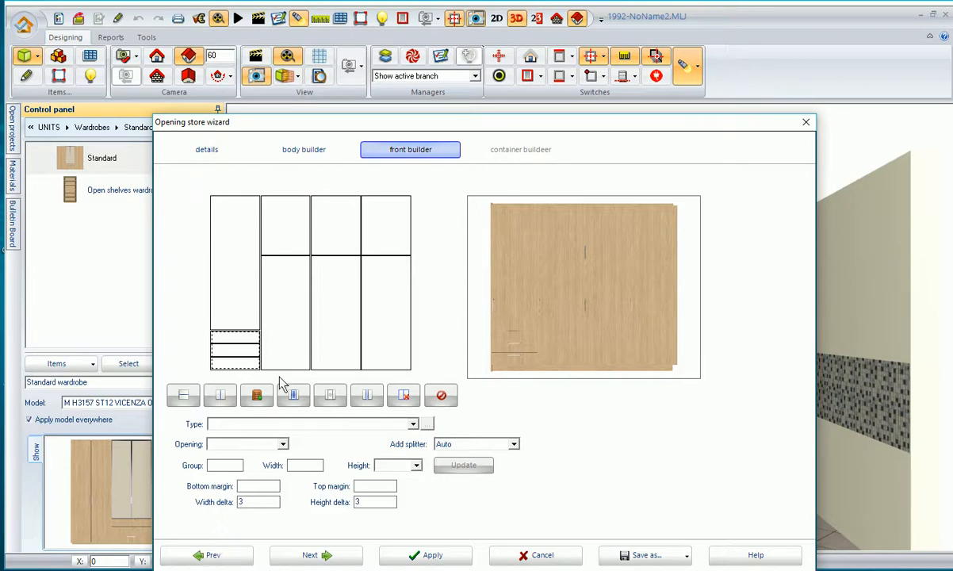
Step: Examine the Metallic drawer type and its available producers for the first partition's top drawer, and close the selection without applying it
left_click(251, 345)
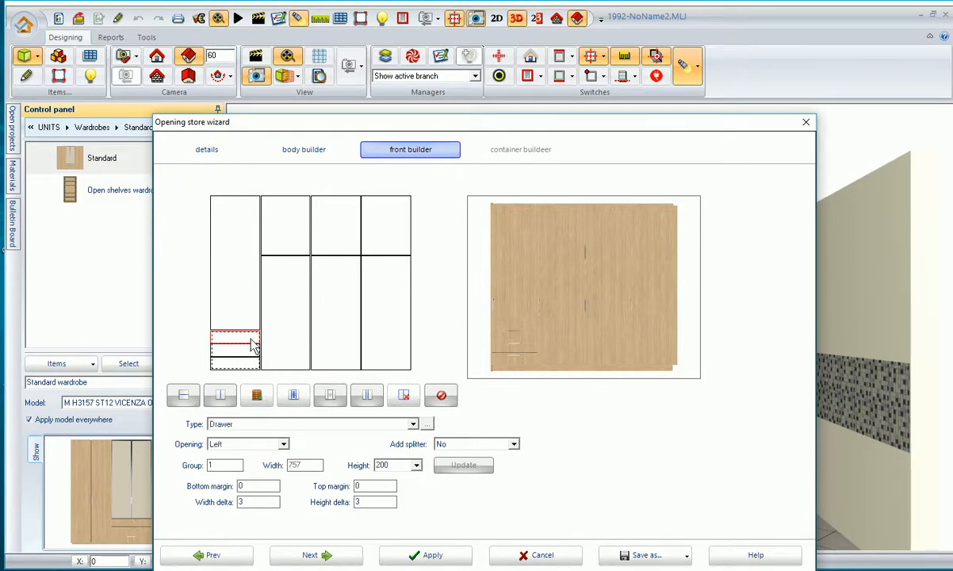
left_click(428, 424)
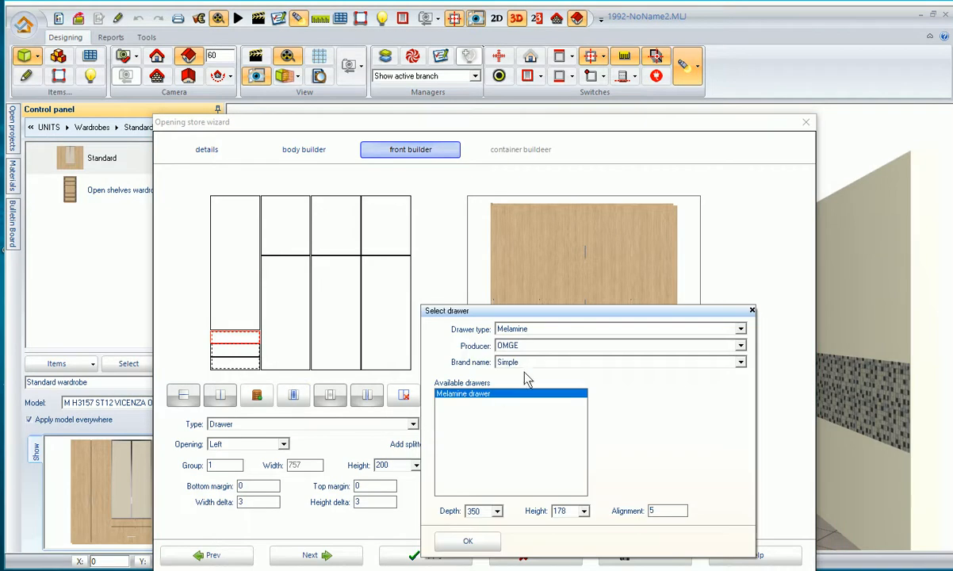
left_click(540, 330)
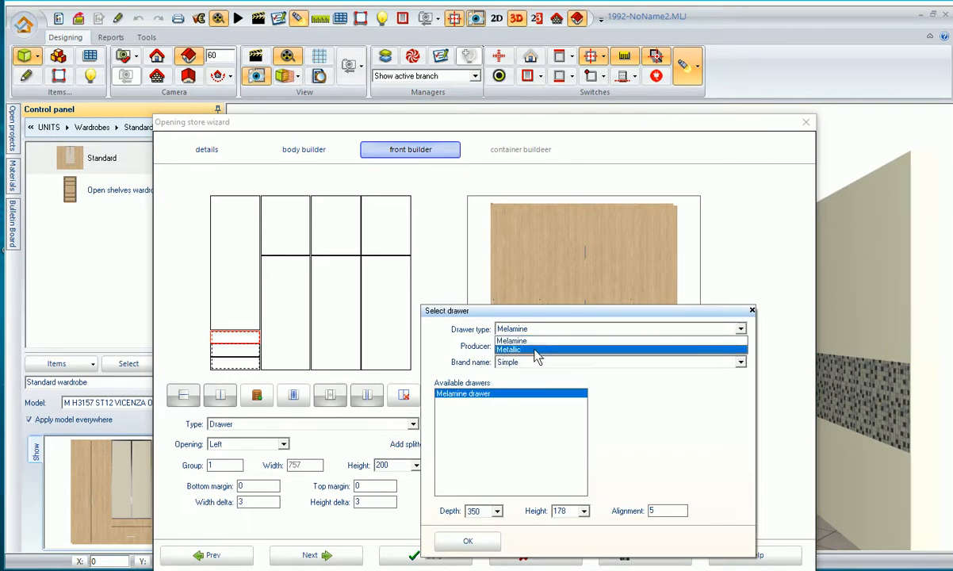
left_click(536, 351)
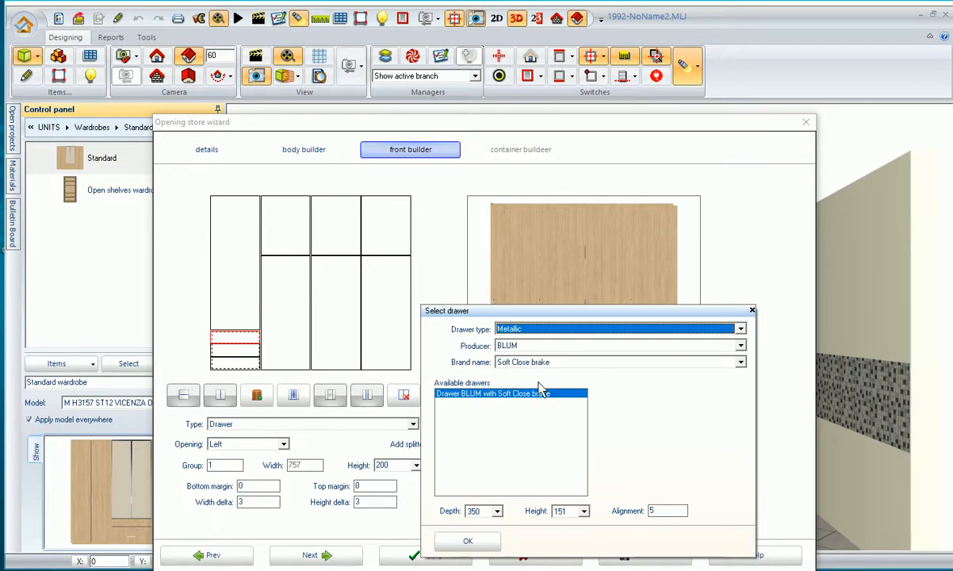
left_click(544, 348)
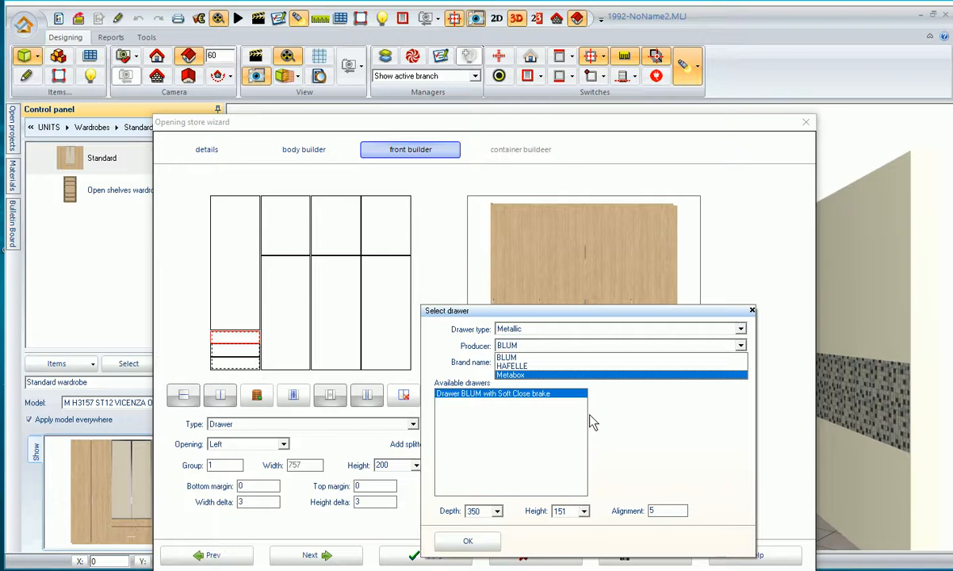
key("Up")
key("Up")
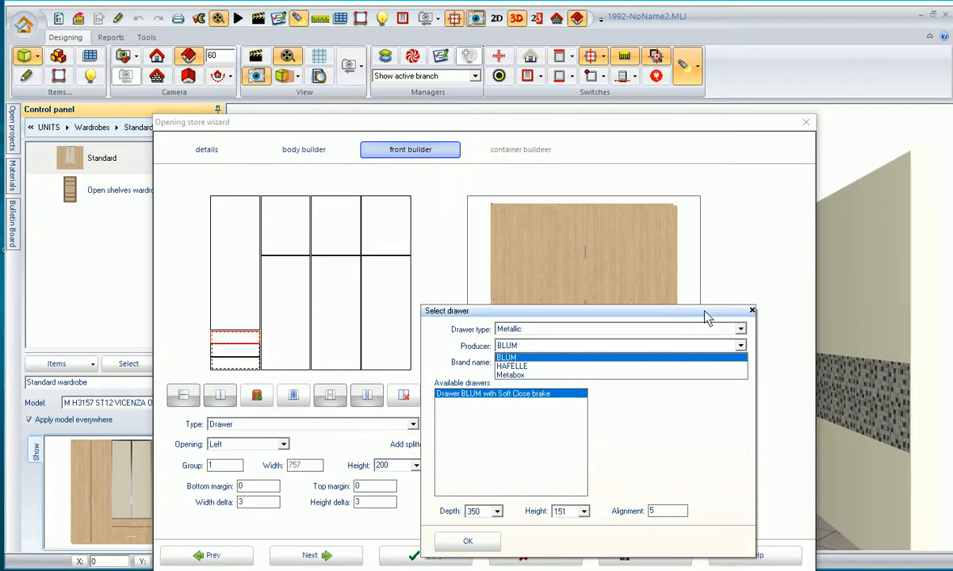
left_click(753, 313)
left_click(753, 312)
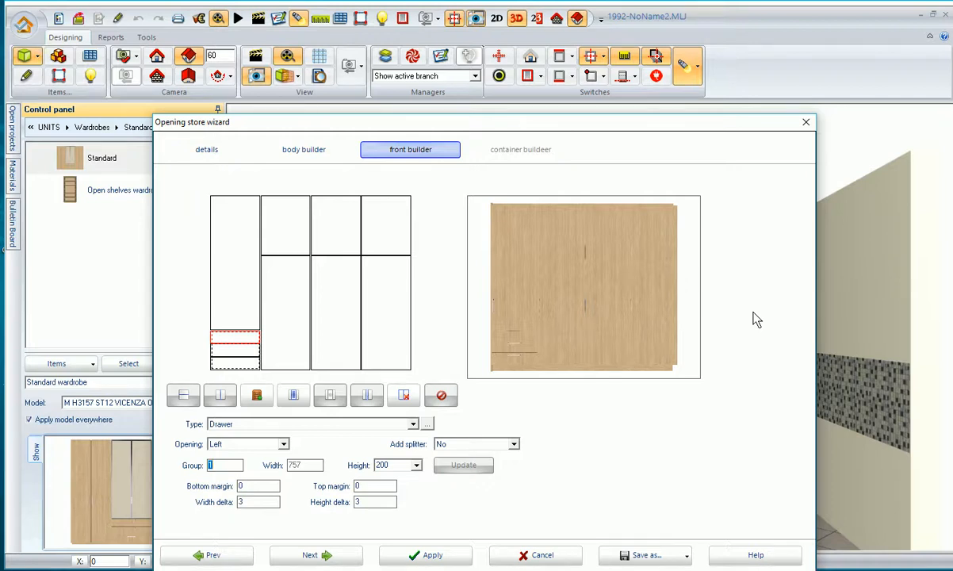
Step: Split the second partition's lower door using a 1200 height for the bottom door, and remove the door above it to leave an open niche
left_click(286, 328)
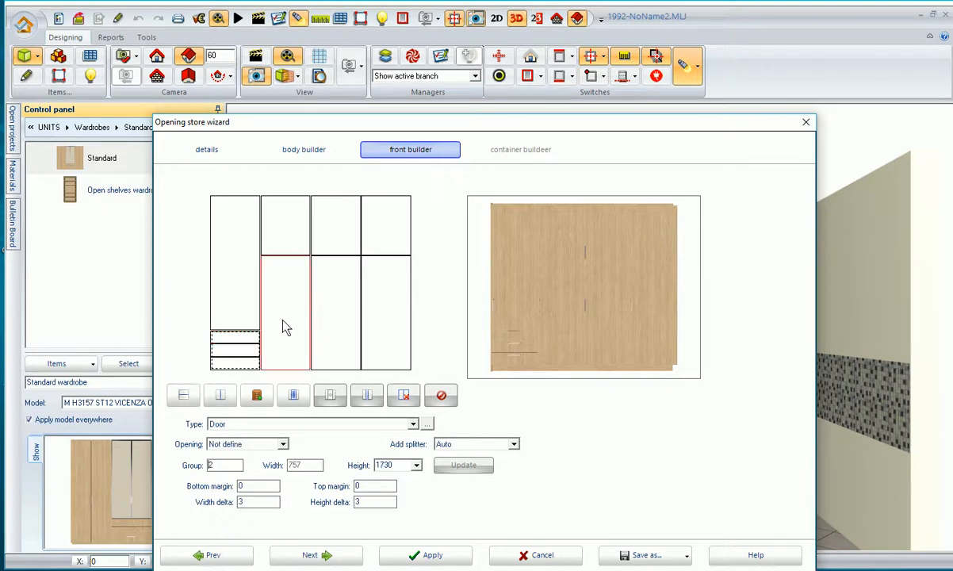
left_click(183, 395)
double_click(264, 431)
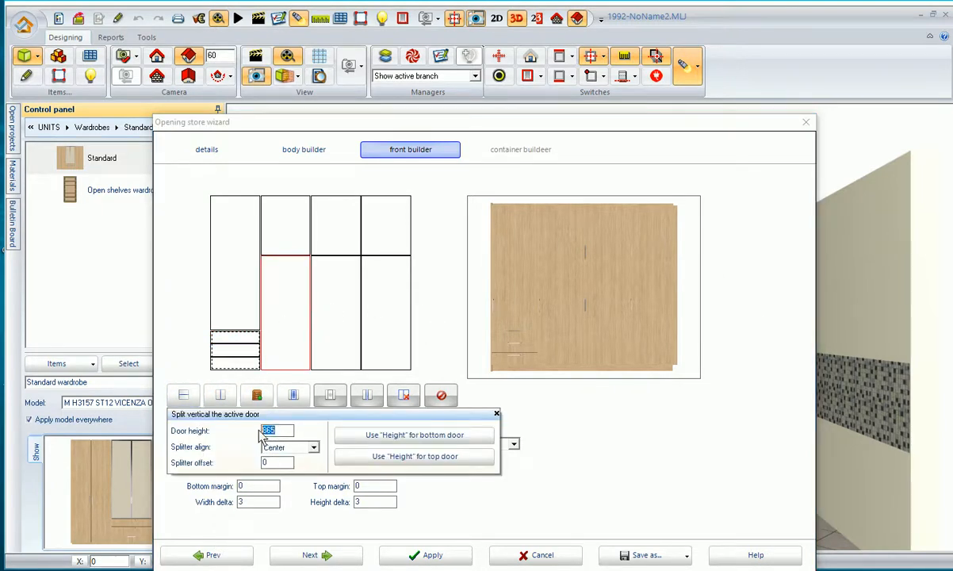
type("1200")
left_click(363, 435)
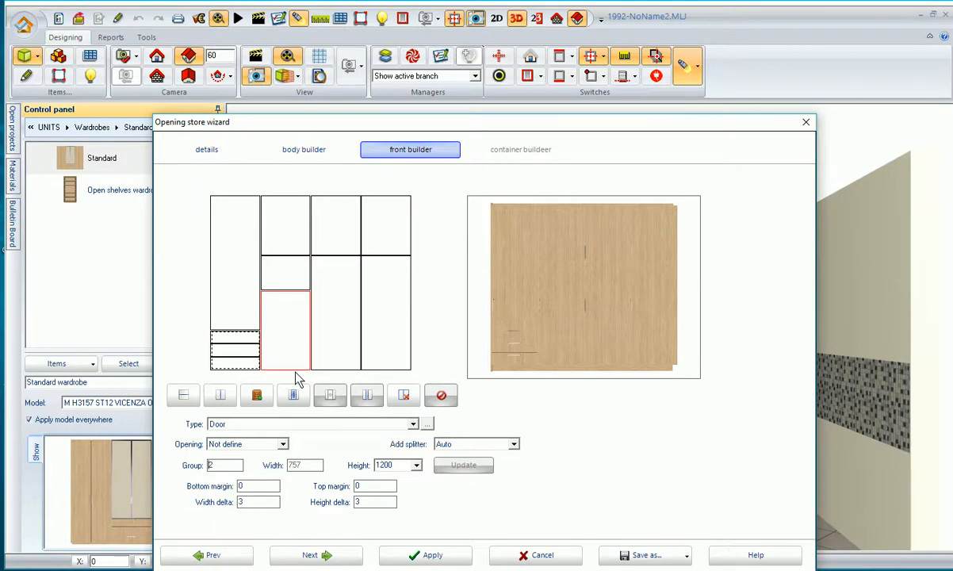
left_click(291, 276)
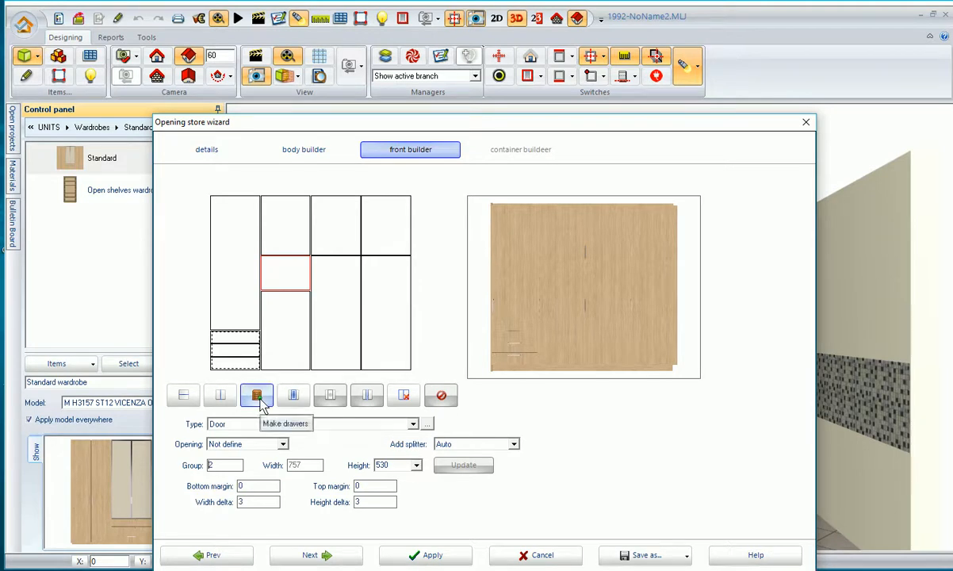
left_click(294, 396)
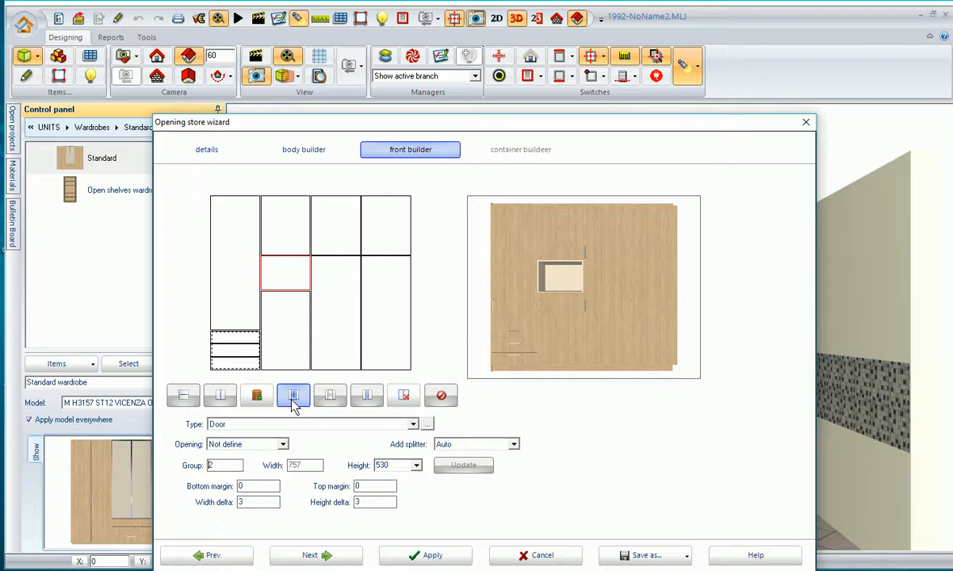
left_click(338, 317)
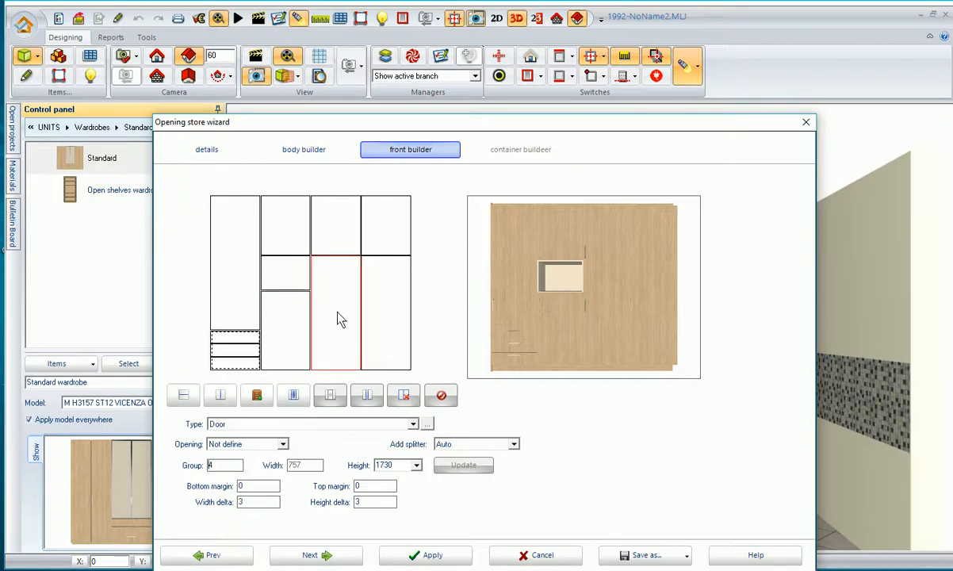
left_click(394, 318, "ctrl")
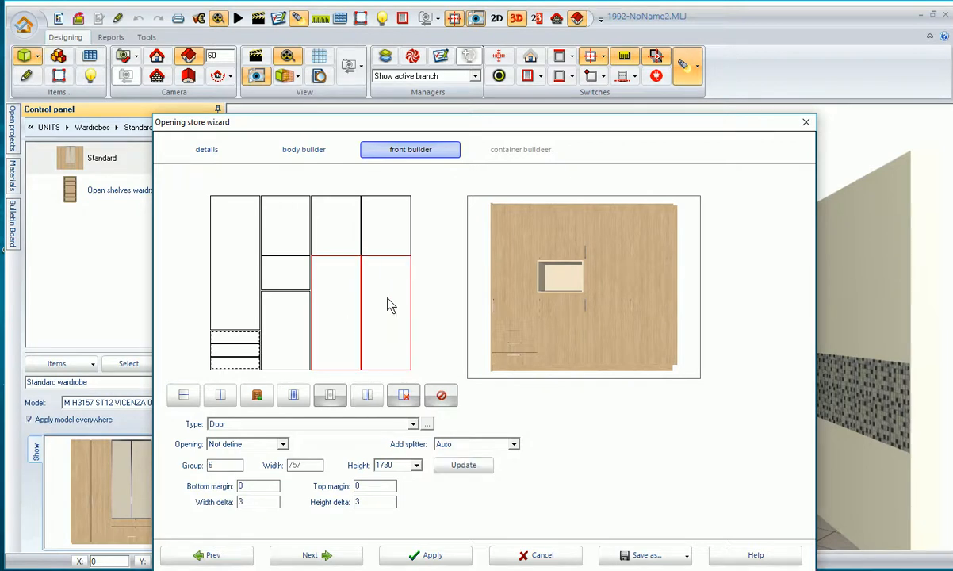
left_click(328, 234, "ctrl")
left_click(383, 235)
left_click(334, 236)
left_click(336, 293)
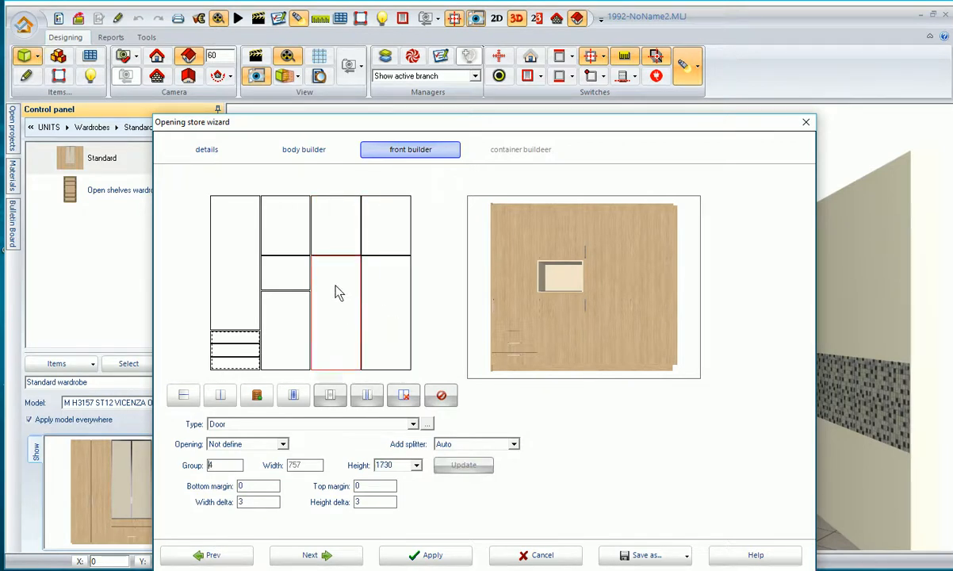
left_click(375, 297, "ctrl")
left_click(368, 241)
left_click(345, 243)
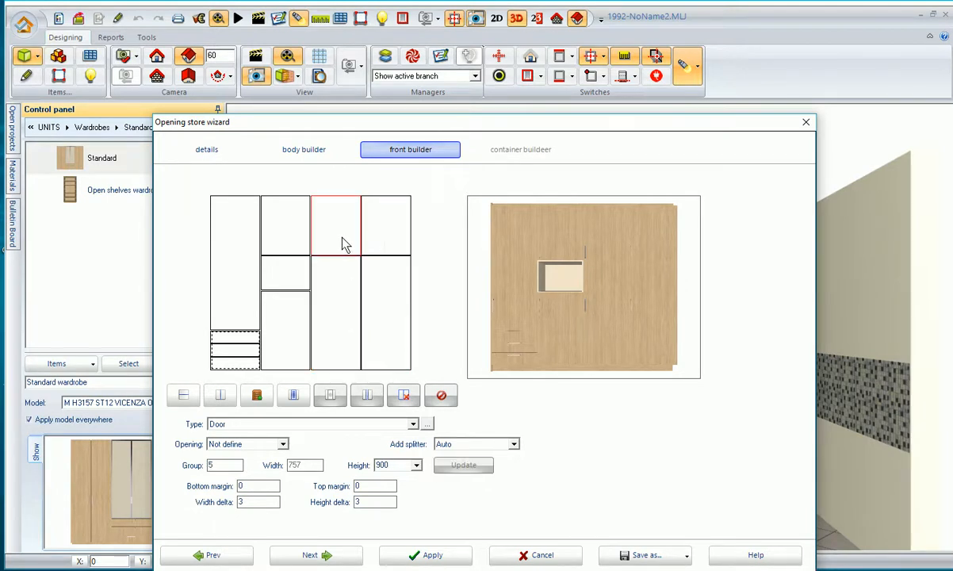
left_click(345, 309)
left_click(379, 285)
left_click(369, 245)
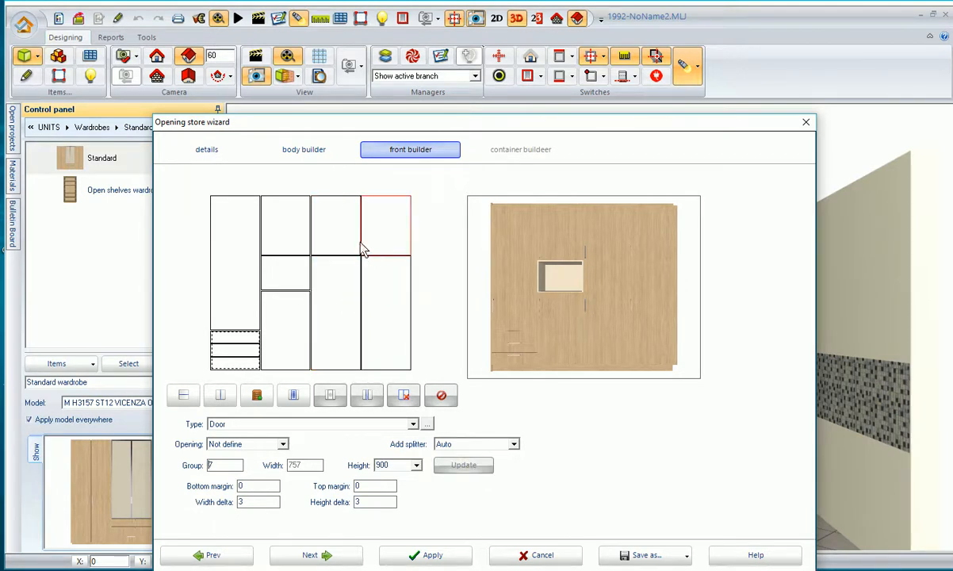
left_click(317, 226, "ctrl")
Step: Split the upper and lower doors of the third and fourth partitions side by side, using a 378 width for the left doors
left_click(392, 305)
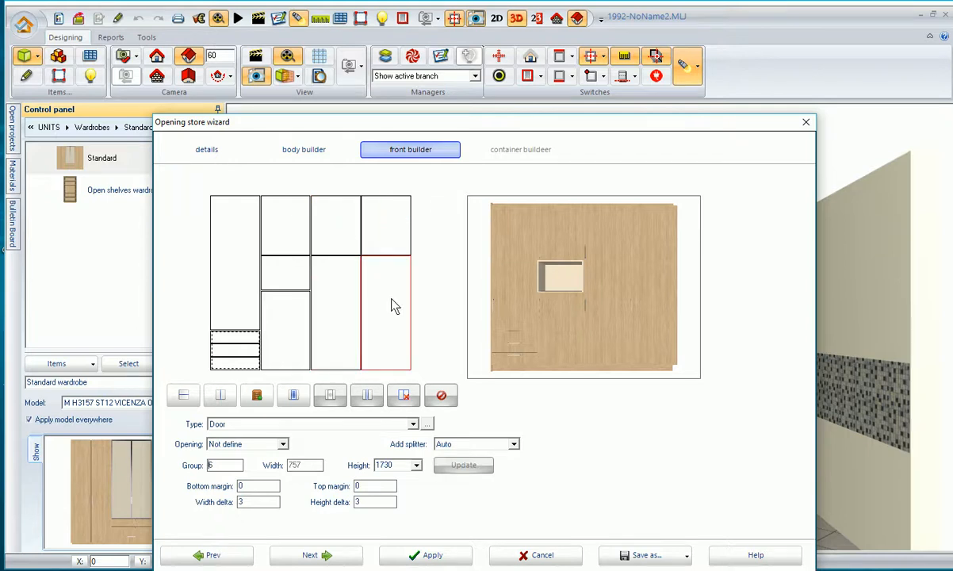
left_click(324, 300, "ctrl")
left_click(389, 221, "ctrl")
left_click(322, 231, "ctrl")
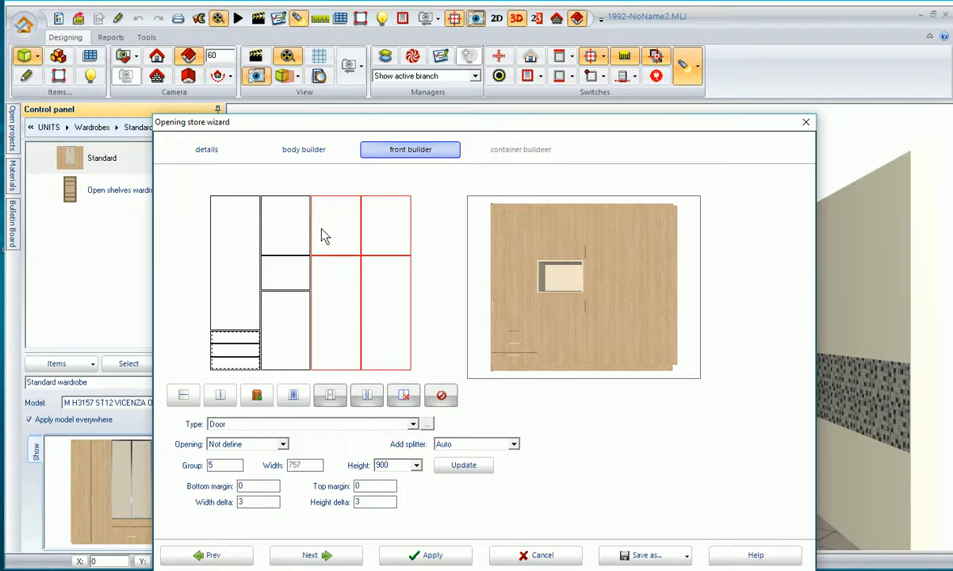
left_click(220, 395)
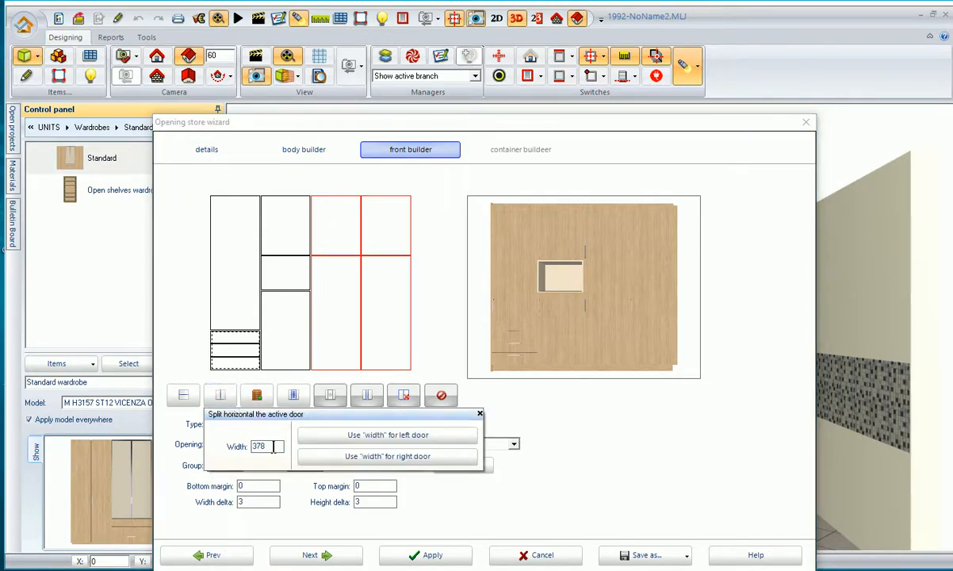
left_click(370, 435)
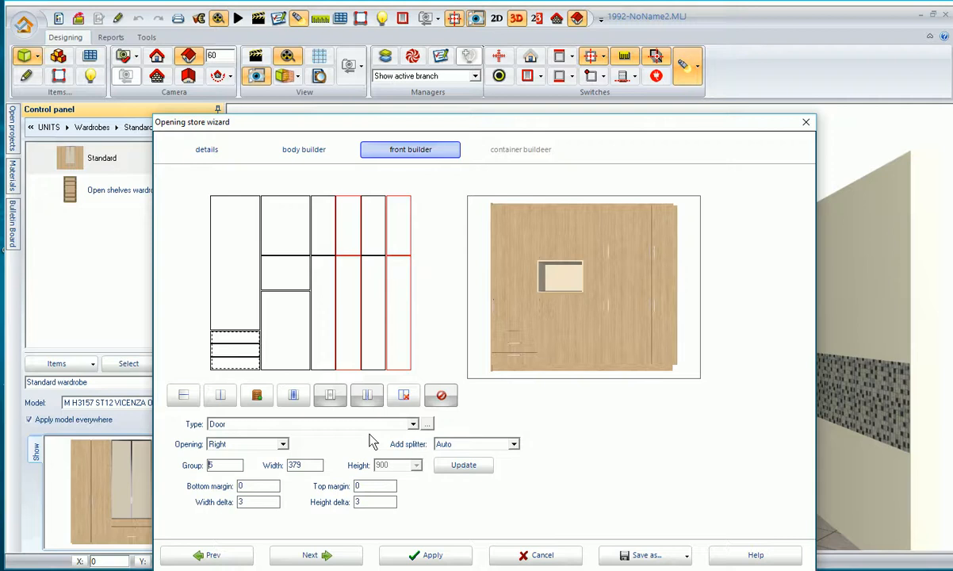
Step: Merge the third partition's lower door pair and split it again using a 200 width for the left door
left_click(353, 345)
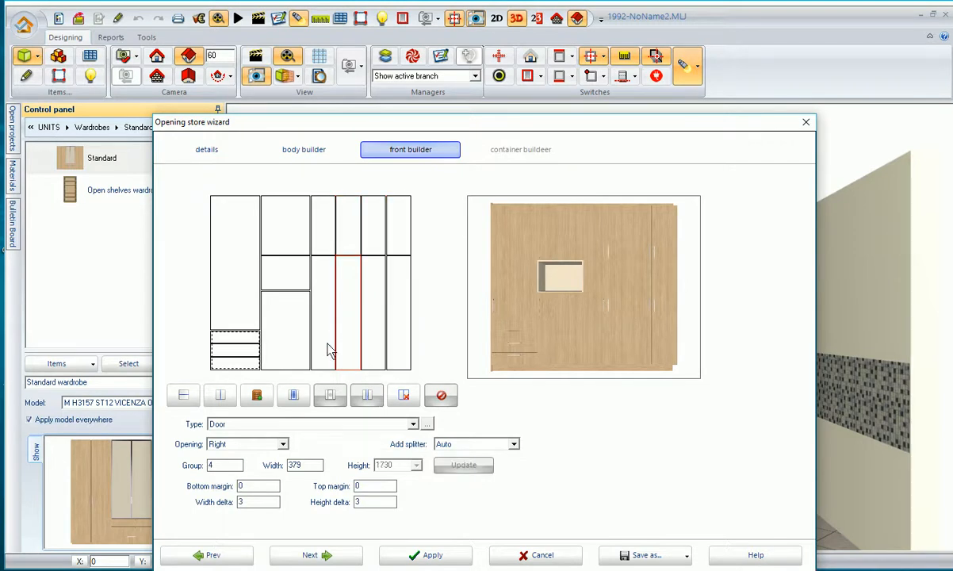
left_click(330, 351)
left_click(404, 395)
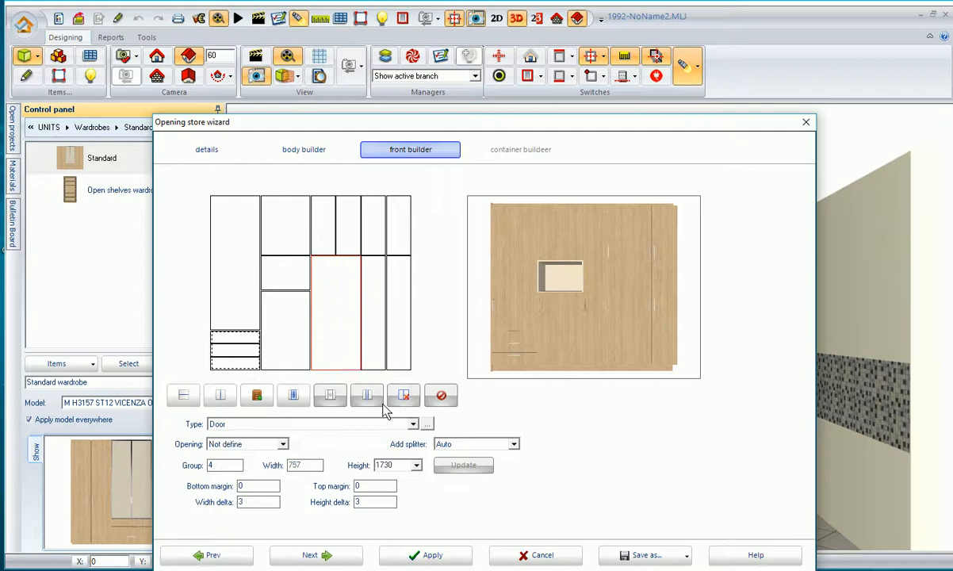
left_click(221, 396)
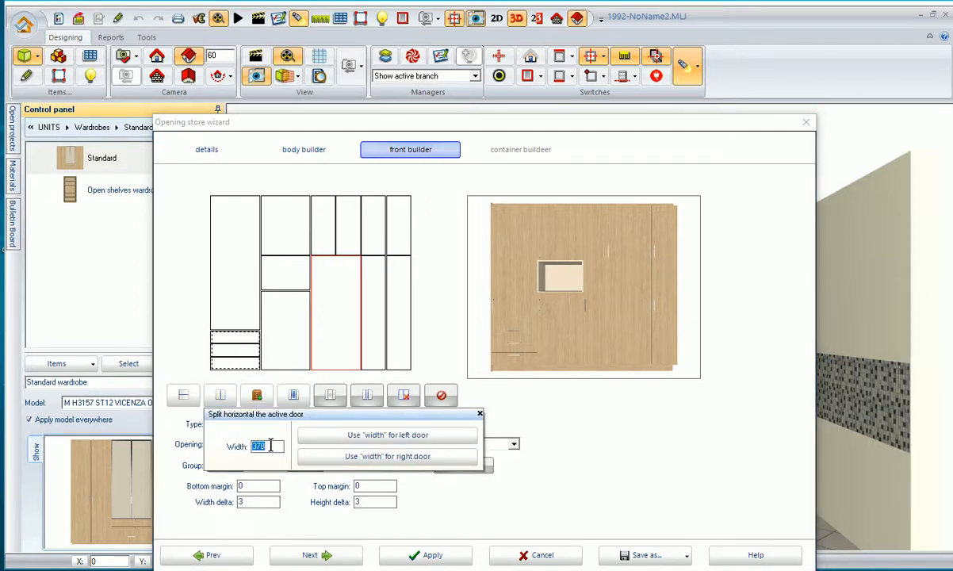
type("200")
double_click(260, 447)
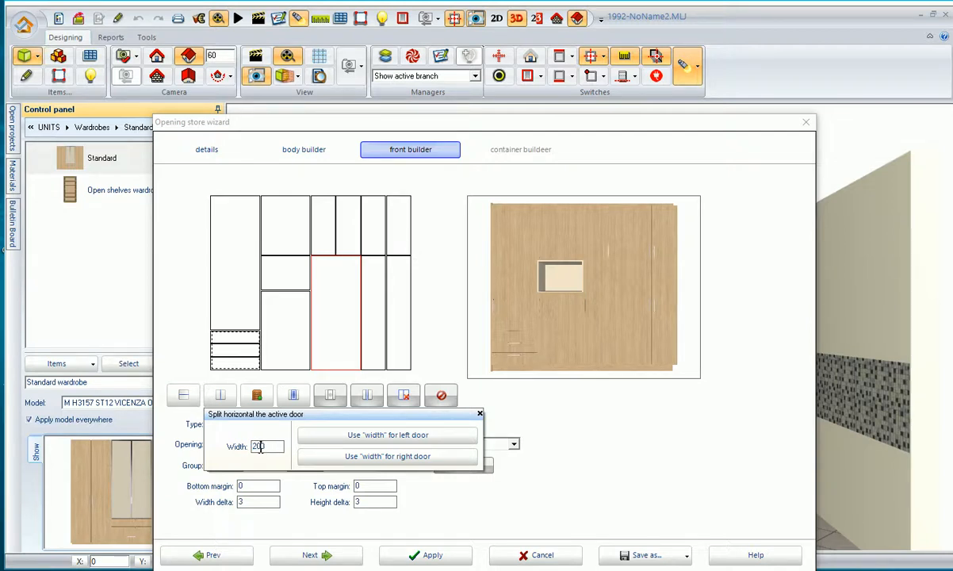
left_click(399, 435)
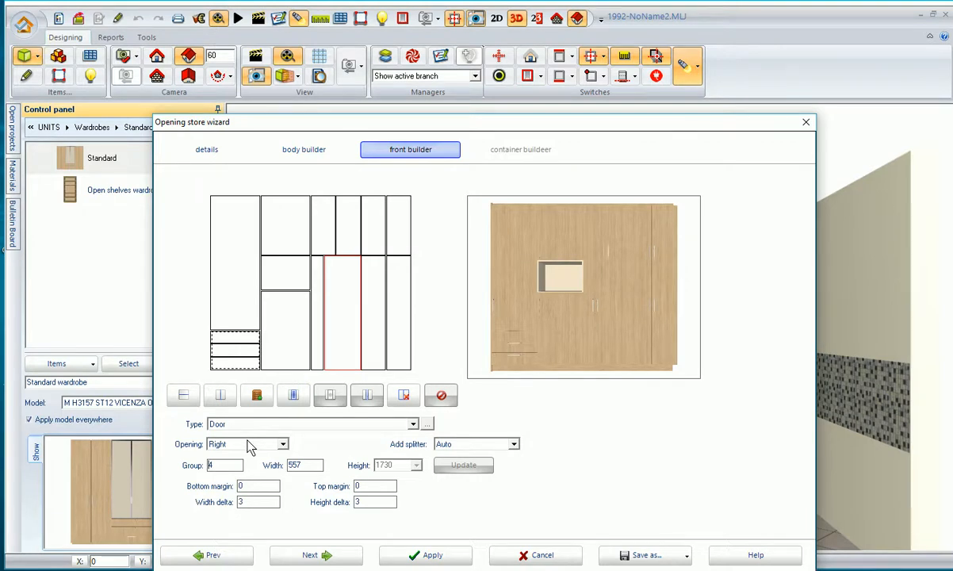
Step: Set the opening of the third partition's narrow lower left door to Right
left_click(318, 357)
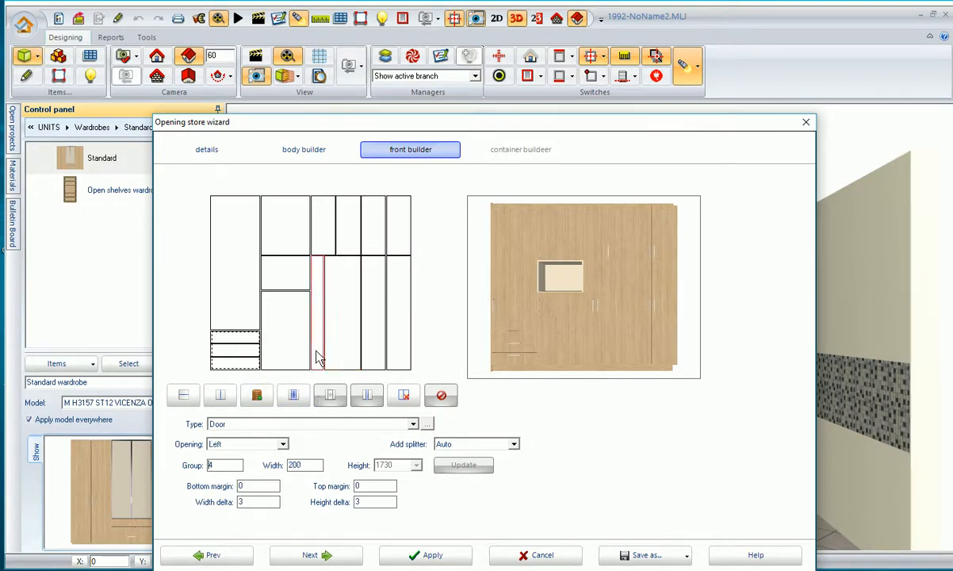
left_click(247, 446)
left_click(235, 475)
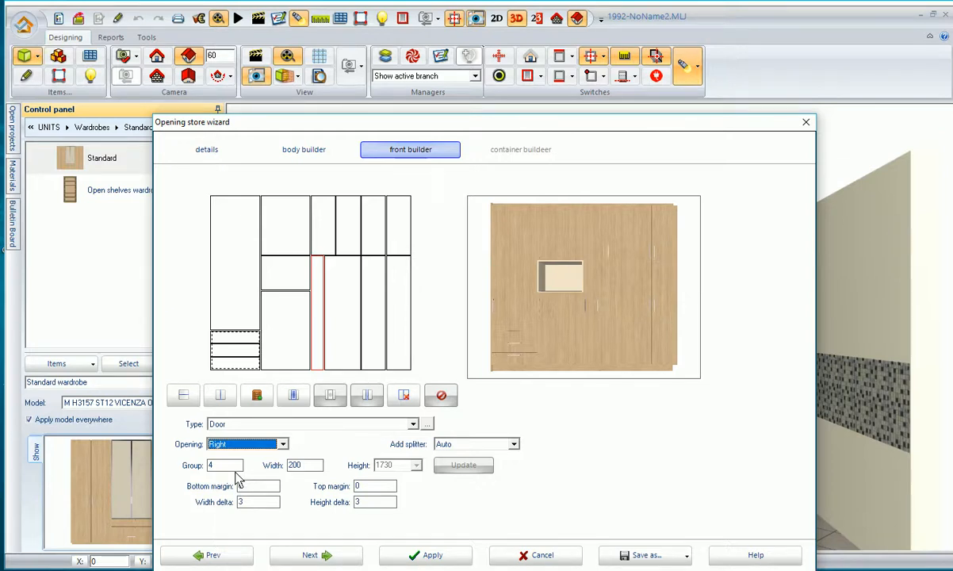
Step: Hide the doors in the 3D preview to examine the interior splitters, and check the Add splitter options for the narrow door
double_click(623, 318)
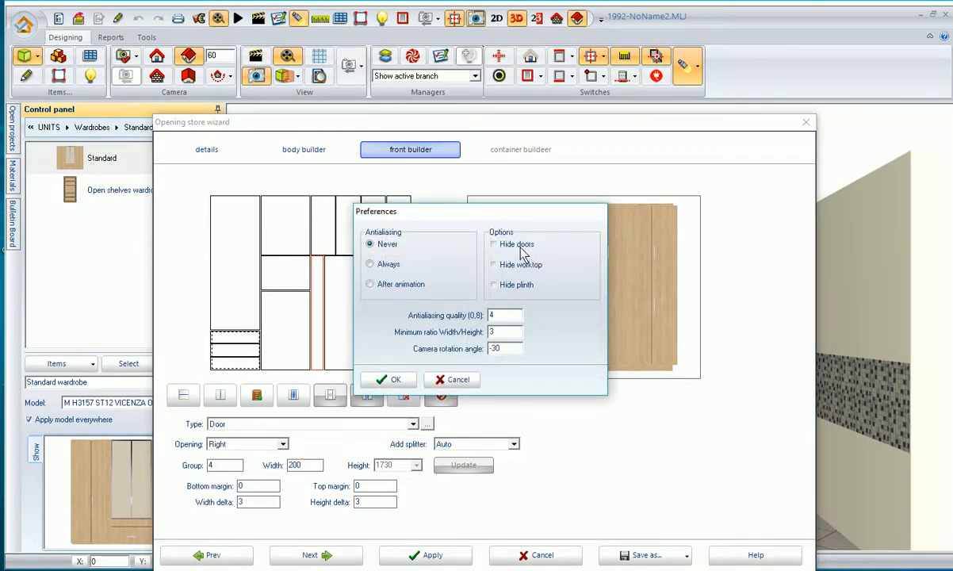
left_click(494, 243)
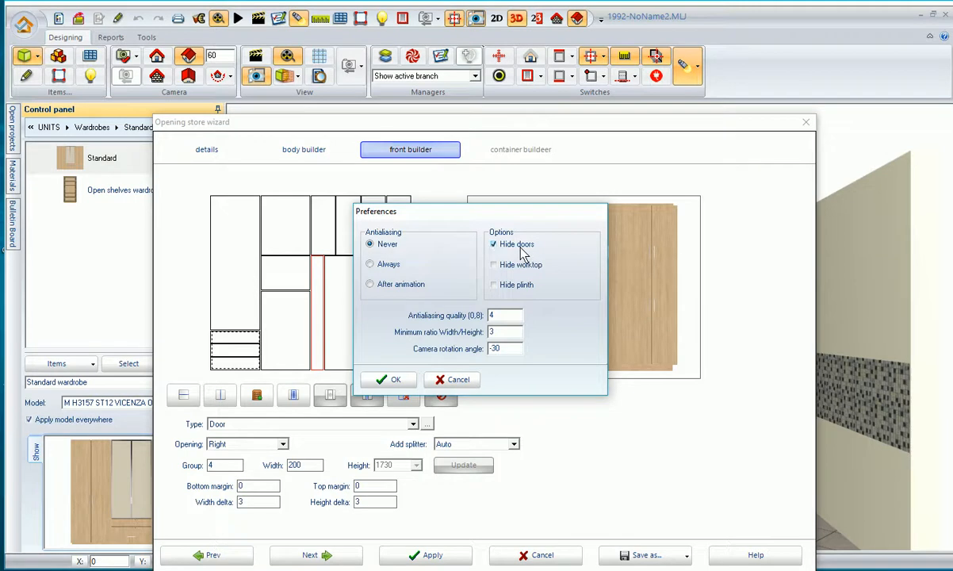
left_click(394, 379)
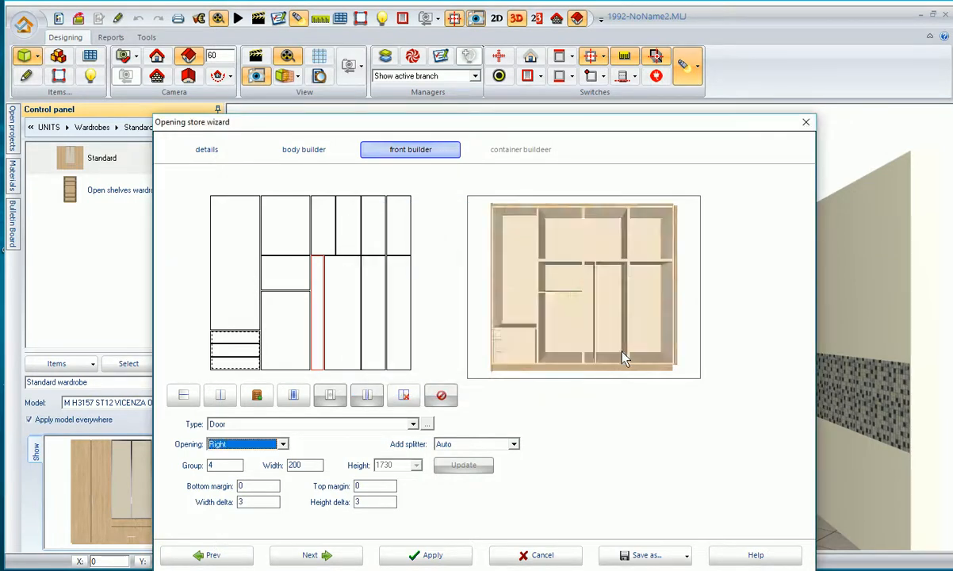
left_click_drag(622, 352, 610, 352)
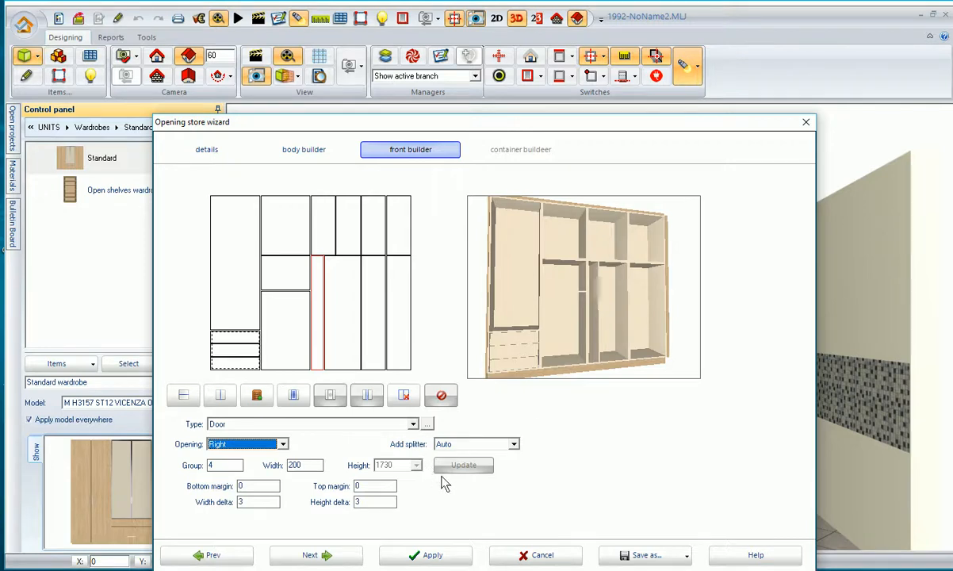
left_click(459, 451)
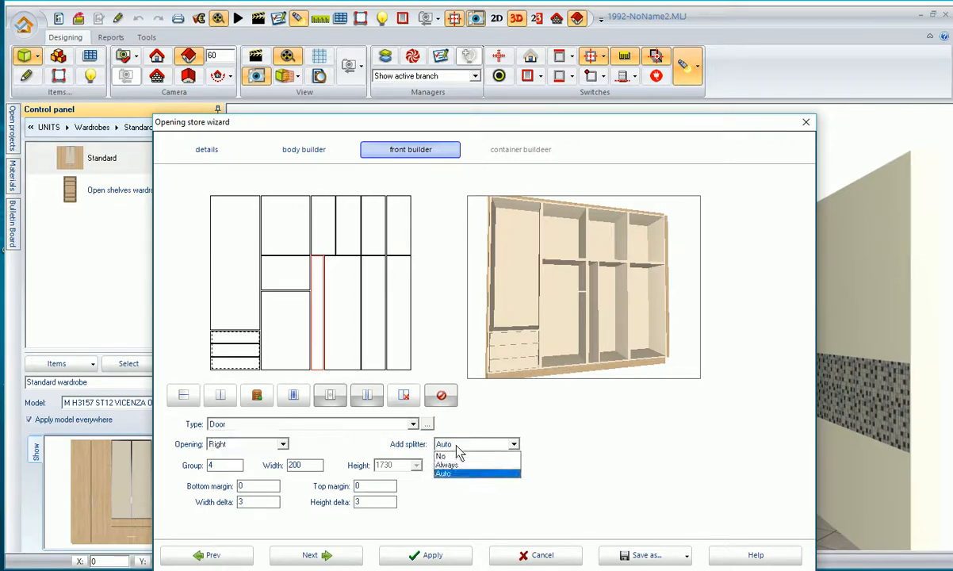
left_click(493, 444)
Step: Show the doors in the 3D preview again and review the splitter choices, leaving the setting at Auto
double_click(541, 336)
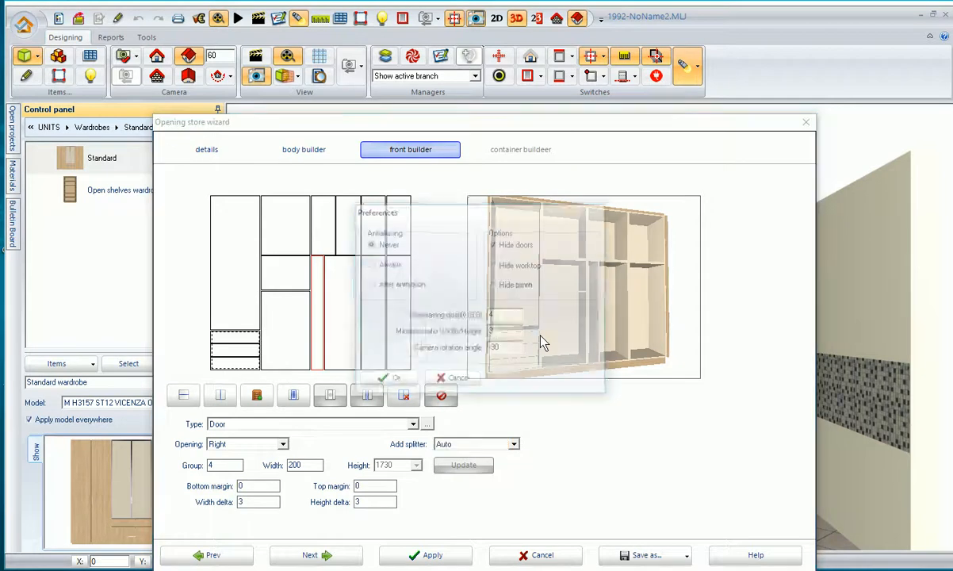
left_click(511, 246)
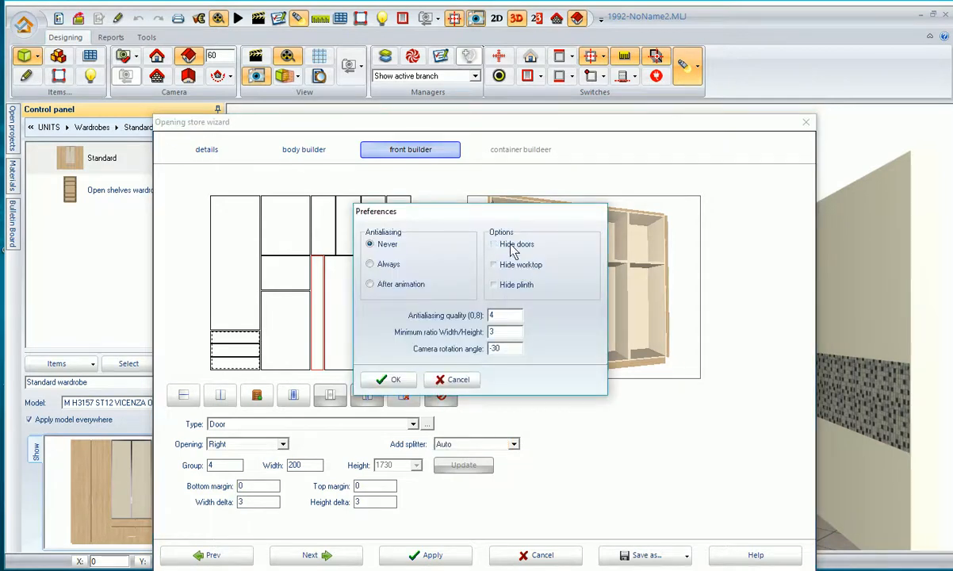
left_click(391, 381)
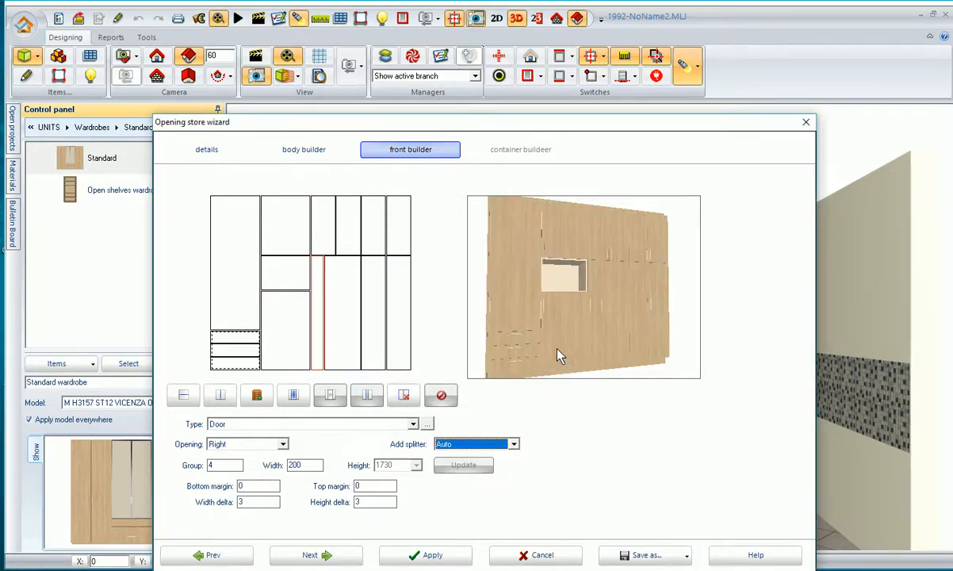
left_click_drag(558, 349, 617, 337)
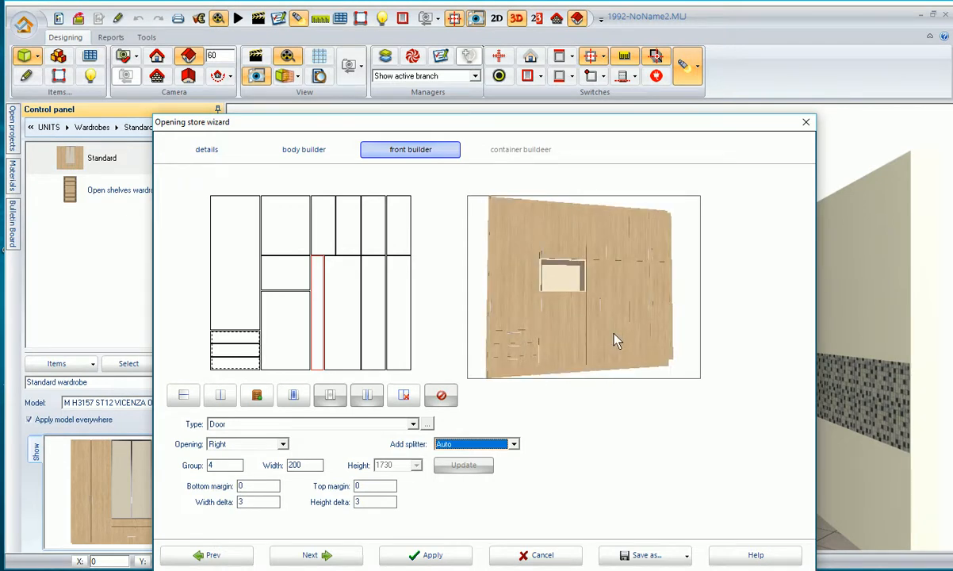
left_click(515, 445)
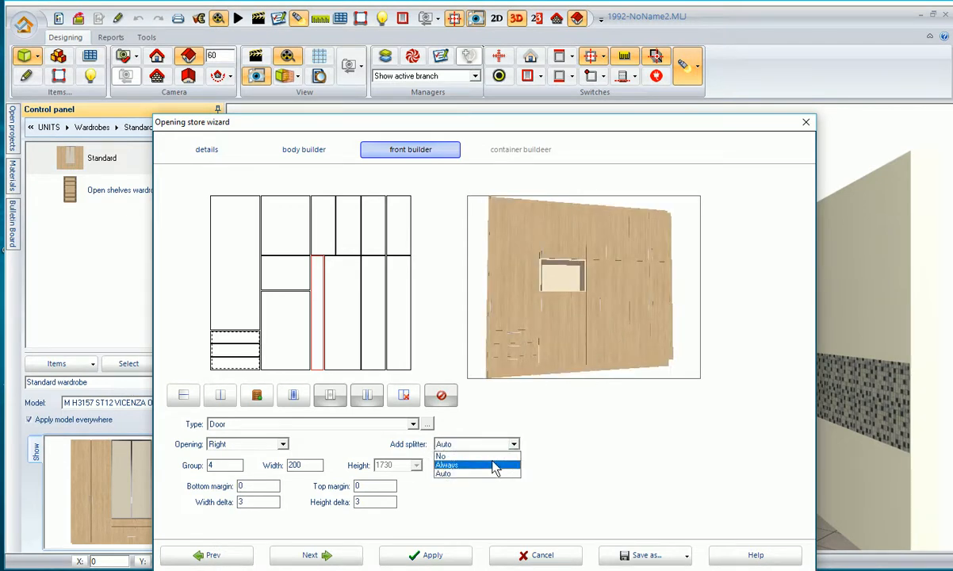
left_click(488, 495)
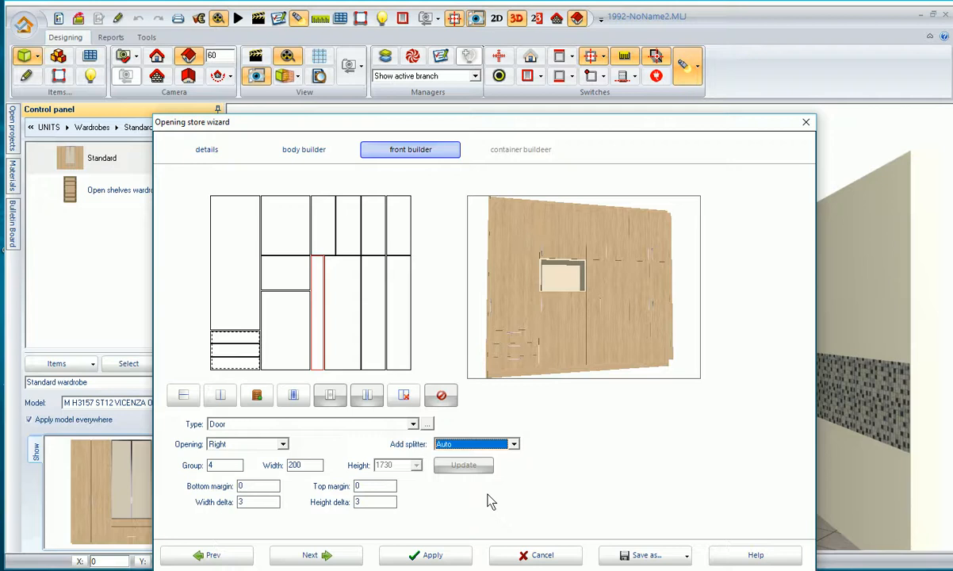
Step: Change the type of the second partition's lower door to Glass door
left_click(282, 334)
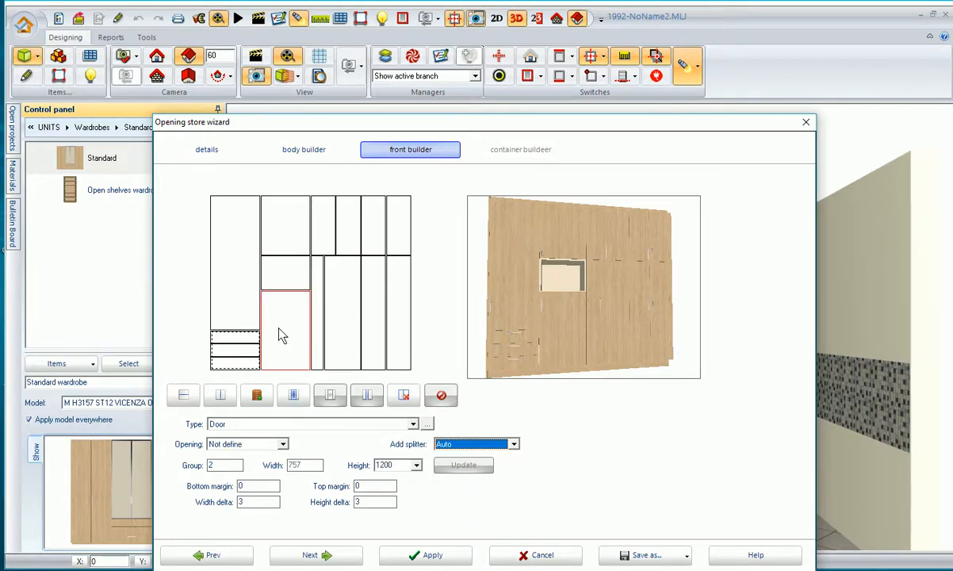
left_click(235, 425)
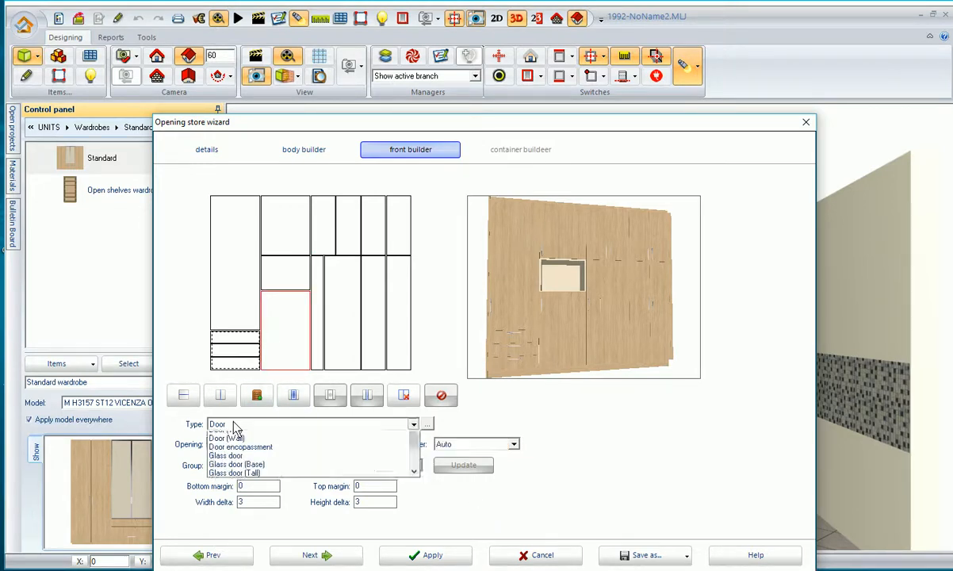
left_click(236, 479)
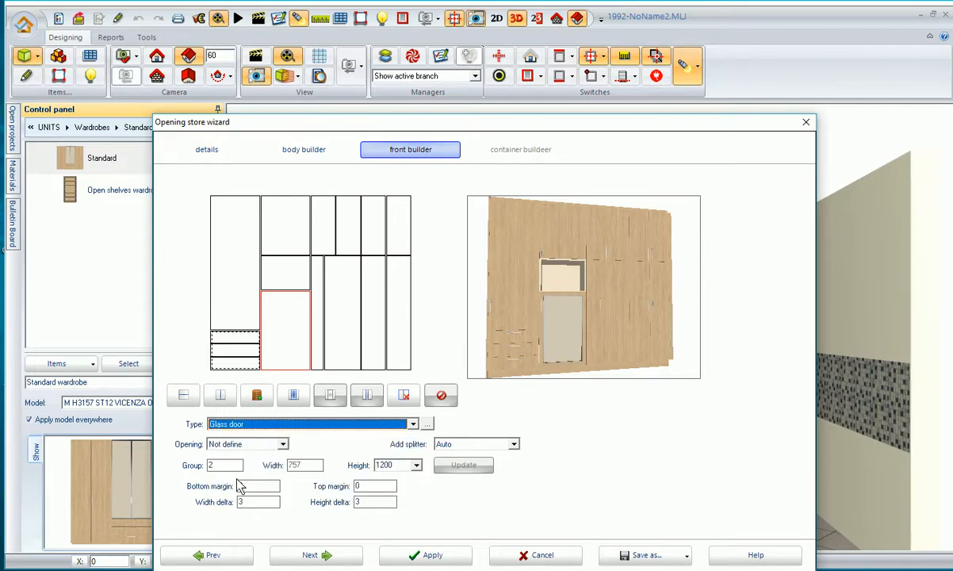
left_click_drag(641, 293, 692, 333)
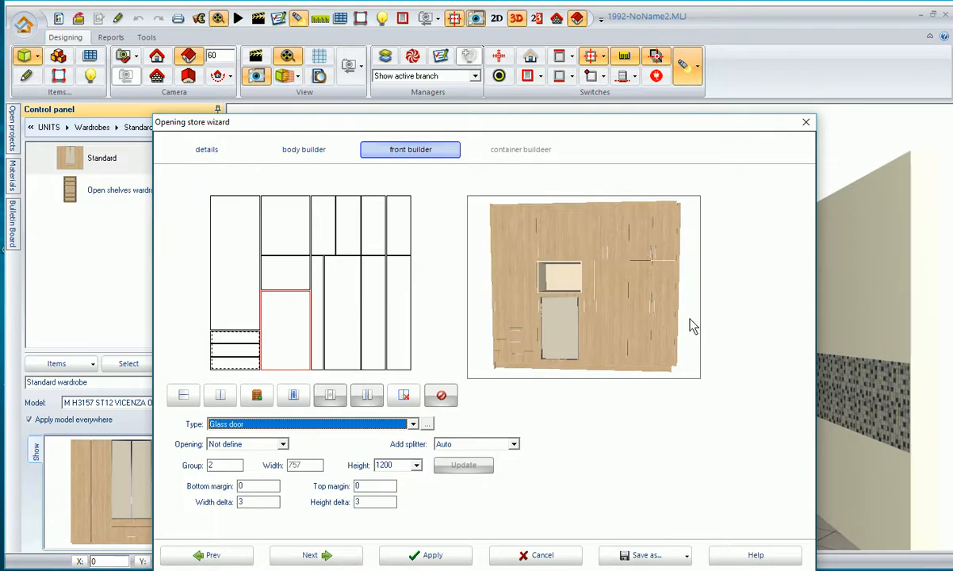
Step: Proceed to the container builder and place a Wardrobe lift at the top of the first partition
left_click(318, 555)
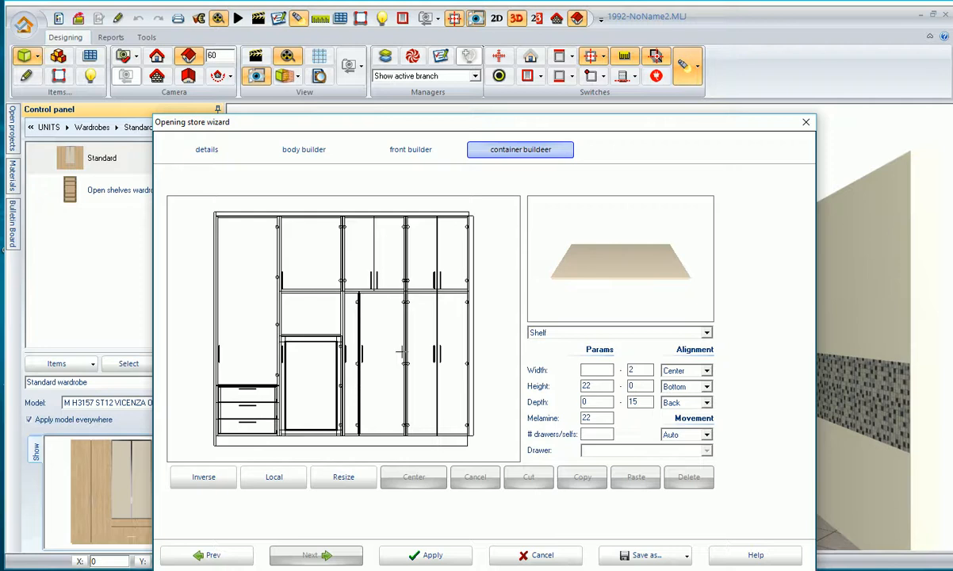
left_click(616, 334)
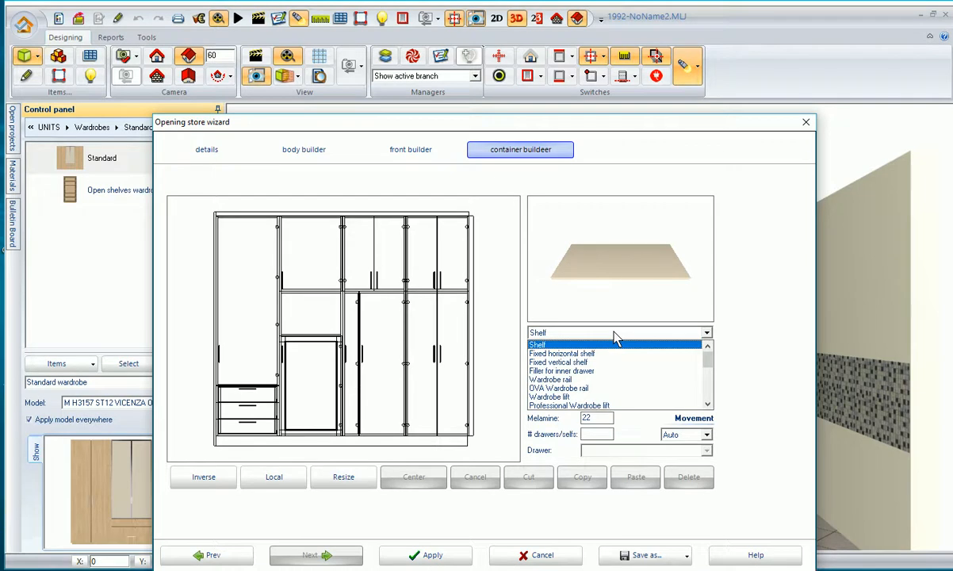
left_click(601, 397)
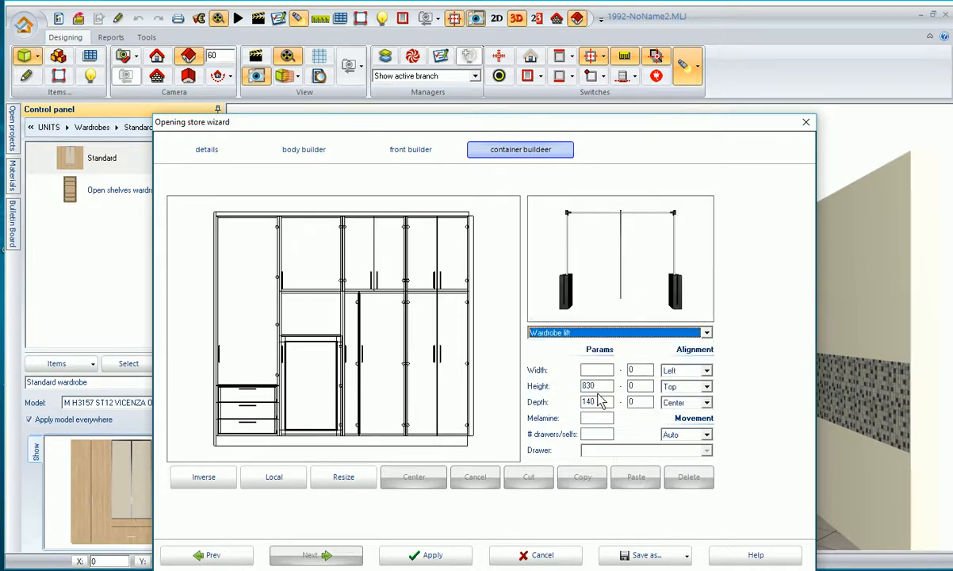
left_click(230, 255)
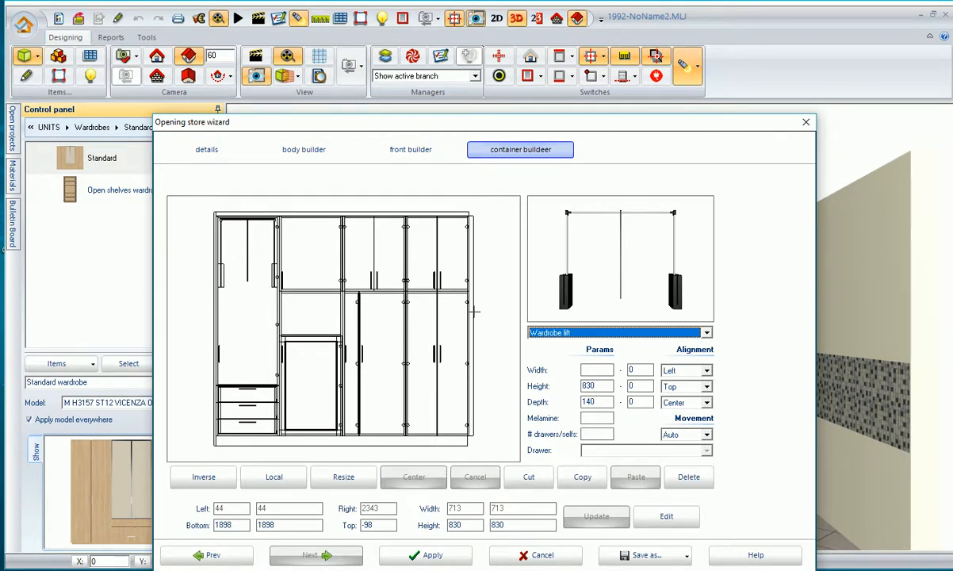
Step: Place a Wardrobe rail in the fourth partition's lower compartment, using local dimensions with a top distance of 400
left_click(551, 333)
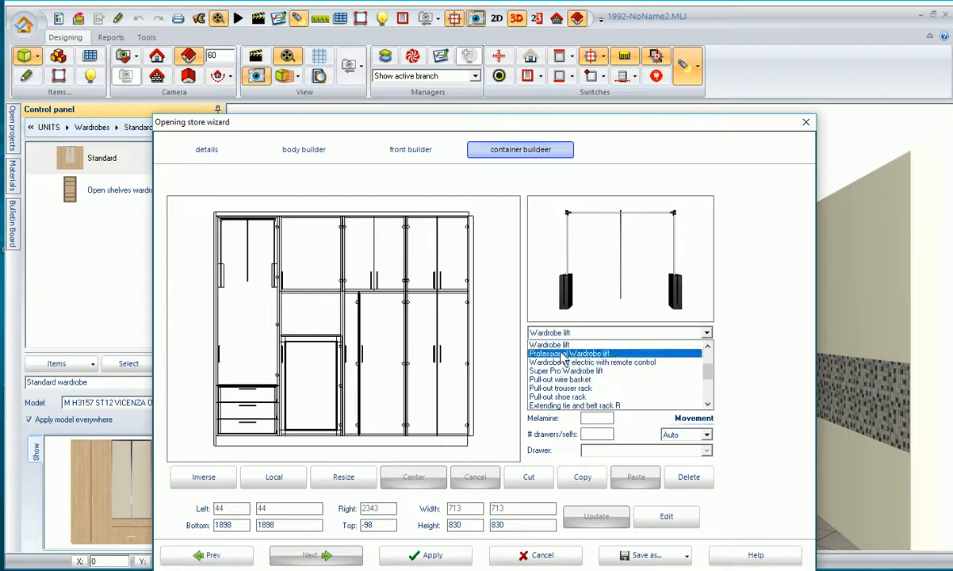
scroll(562, 373, "up", 3)
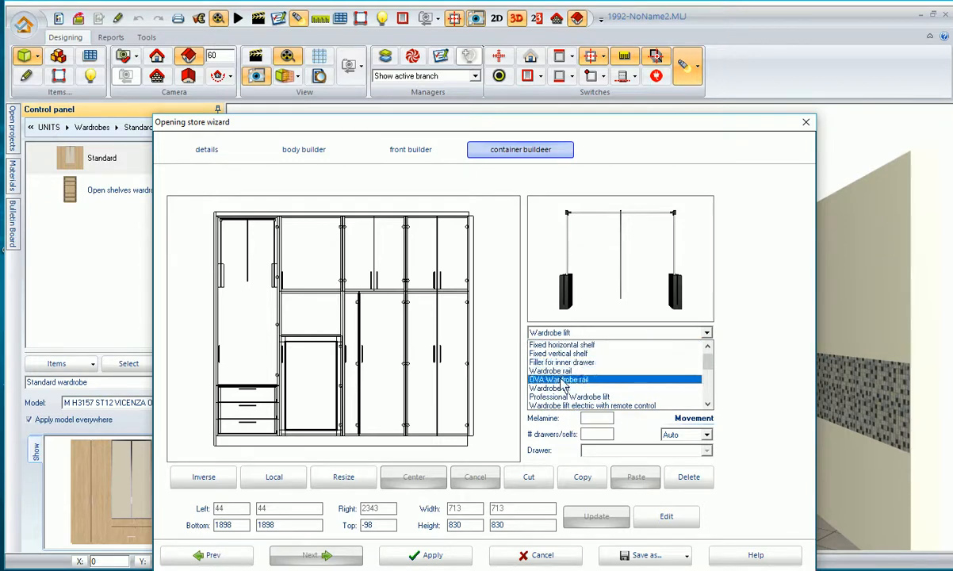
left_click(561, 373)
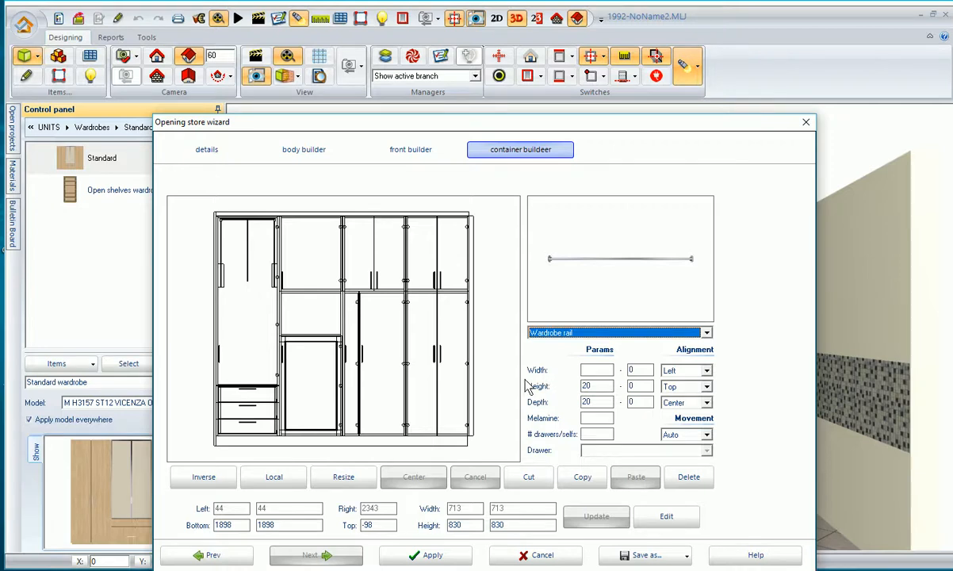
left_click(441, 361)
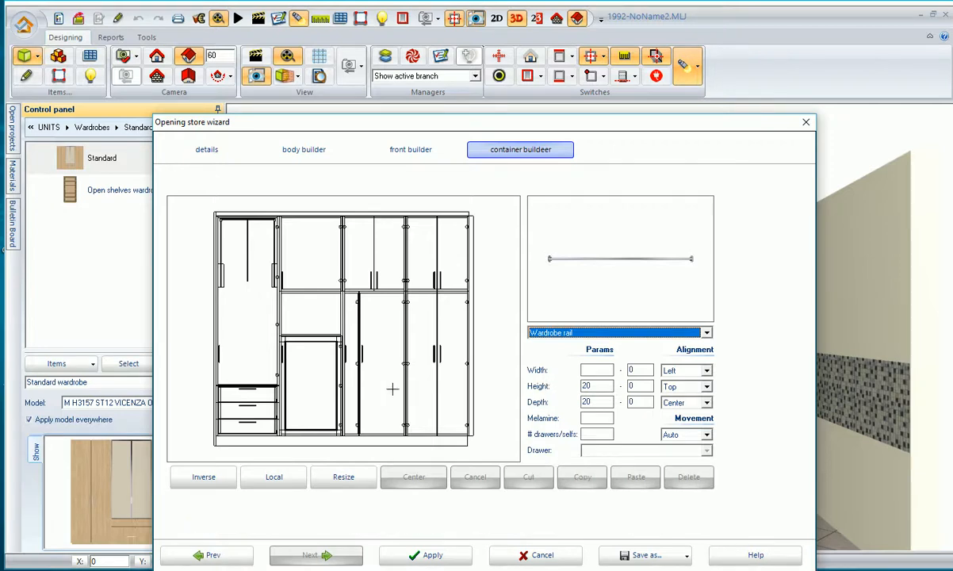
left_click(417, 324)
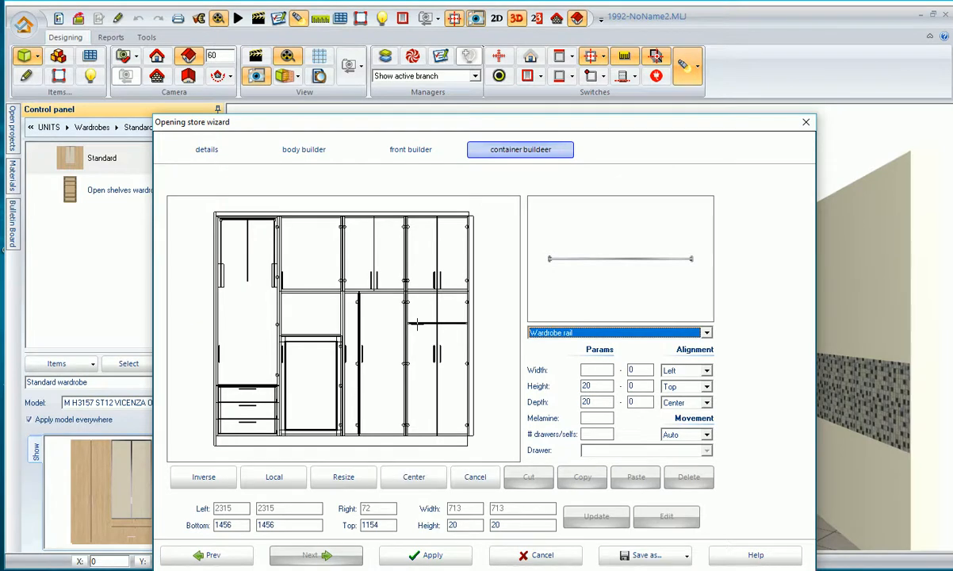
left_click(287, 476)
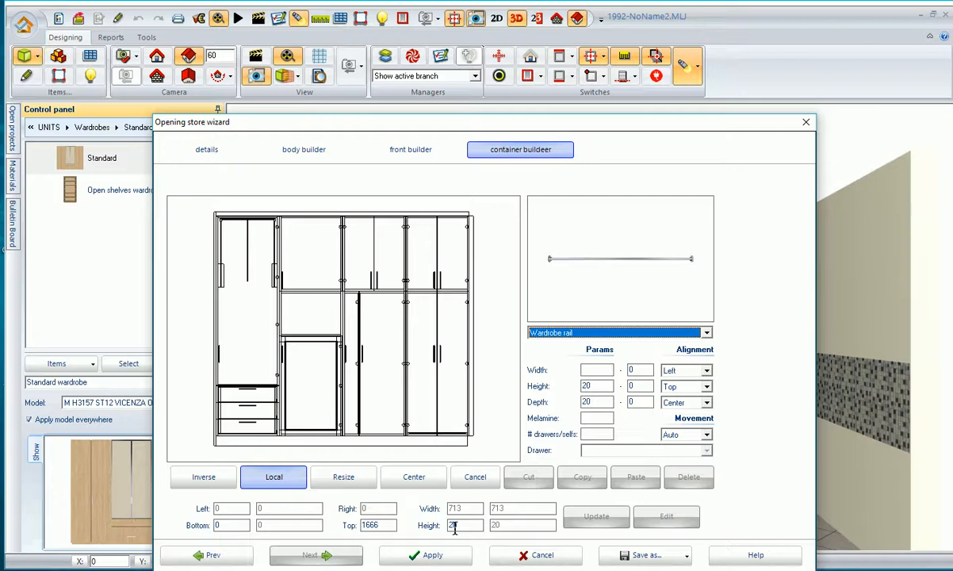
left_click_drag(386, 525, 363, 527)
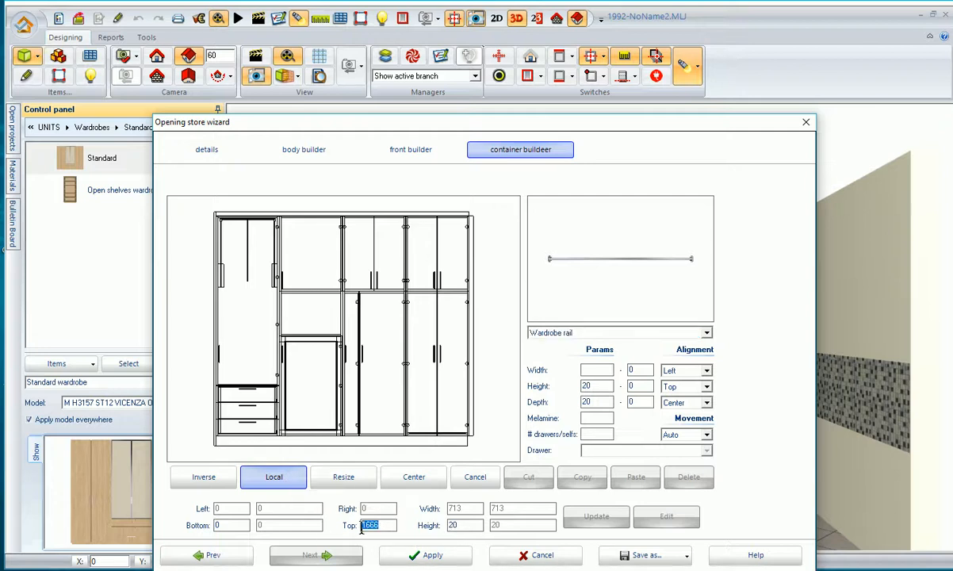
type("400")
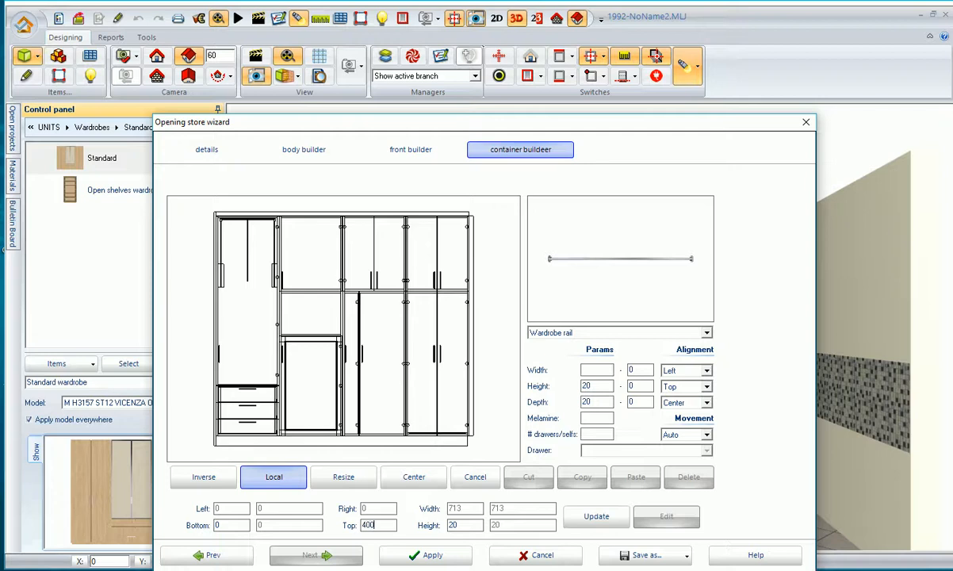
left_click(598, 519)
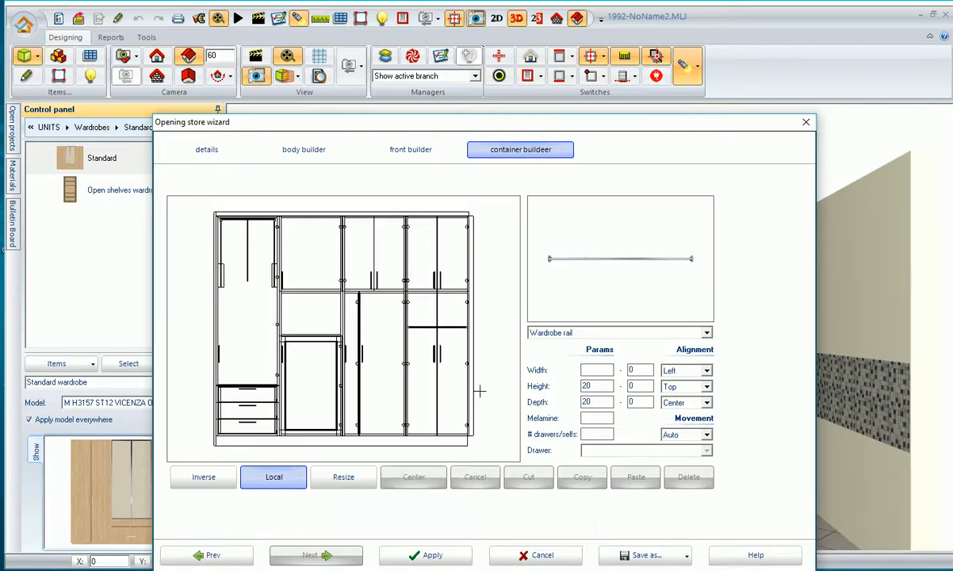
left_click(453, 327)
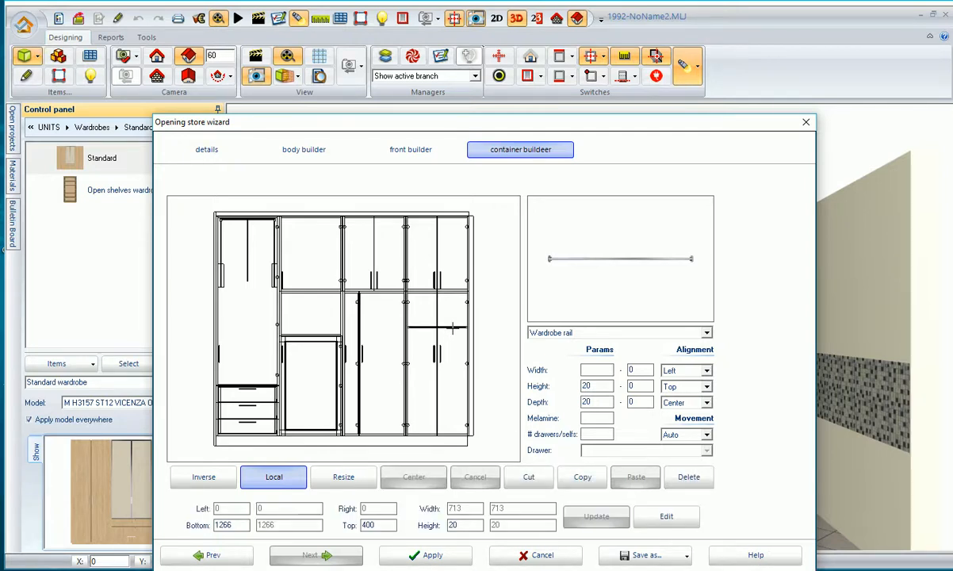
Step: Add 5 evenly spaced shelves to the wide lower compartment of the third partition
left_click(369, 330)
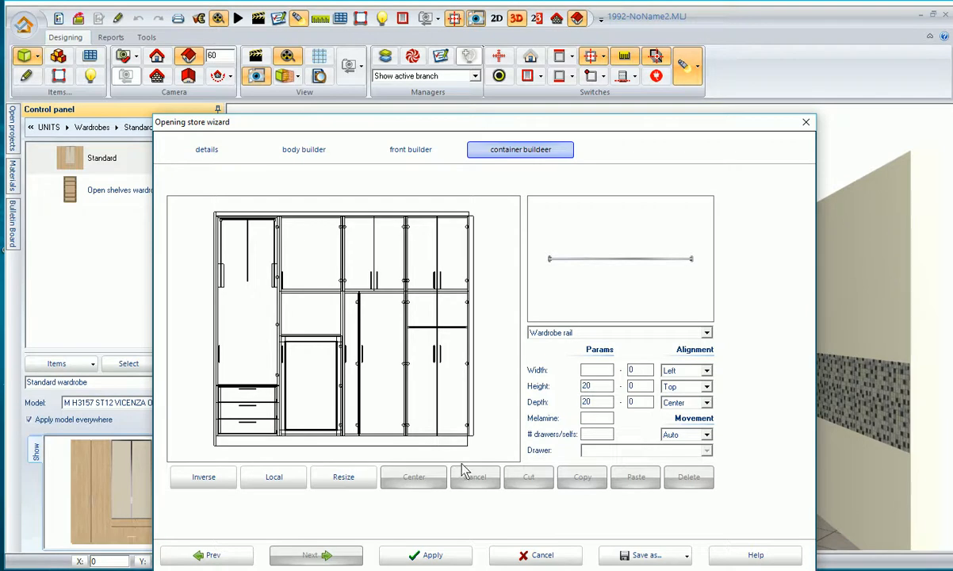
left_click(625, 333)
scroll(619, 349, "up", 2)
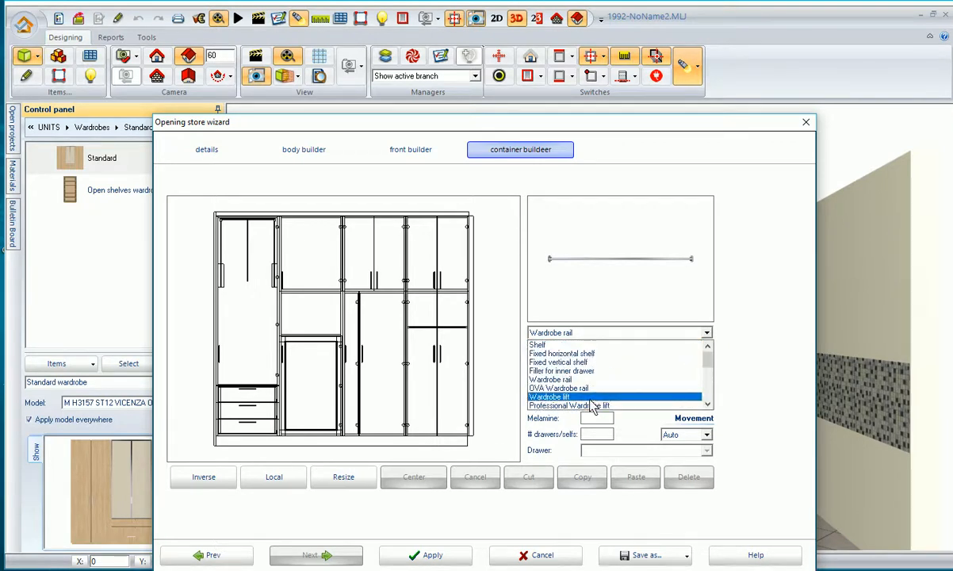
left_click(582, 345)
left_click(591, 434)
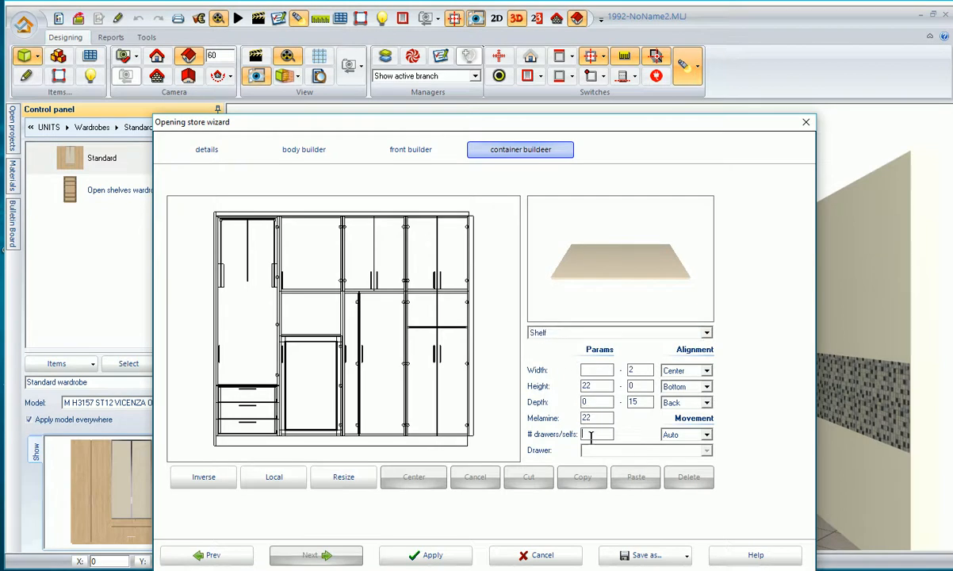
type("5")
left_click(380, 363)
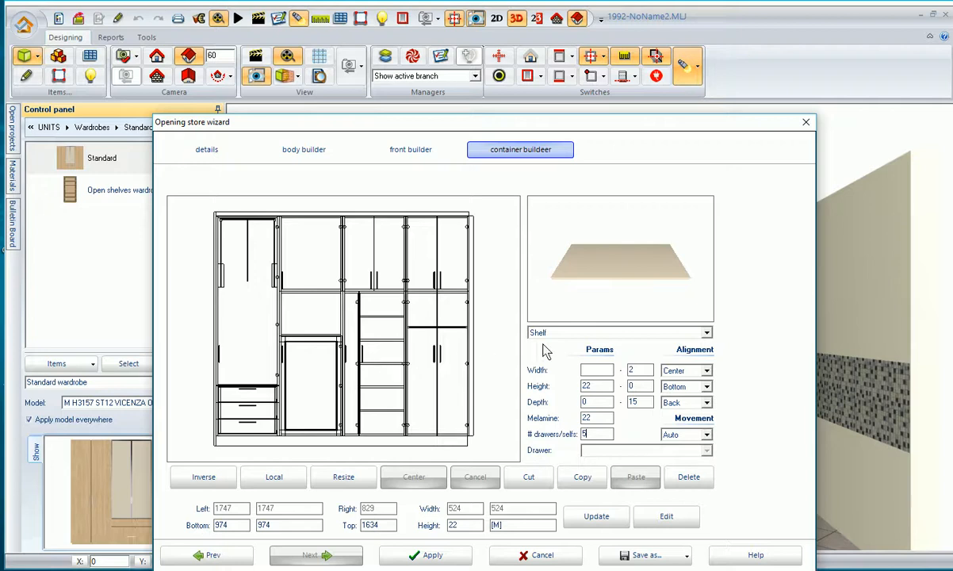
Step: Place a single shelf with height 50 and depth offset 50 in the fourth partition's upper compartment
key("BackSpace")
type("1")
left_click(635, 402)
type("0")
key("BackSpace")
key("BackSpace")
key("BackSpace")
type("50")
left_click(605, 370)
type("5")
key("BackSpace")
key("BackSpace")
key("BackSpace")
type("50")
key("Return")
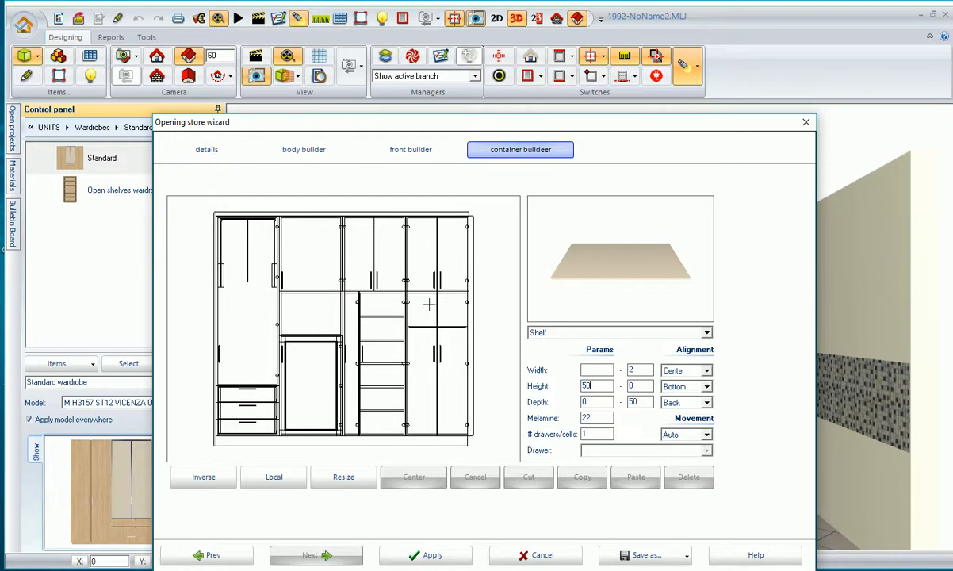
left_click(425, 251)
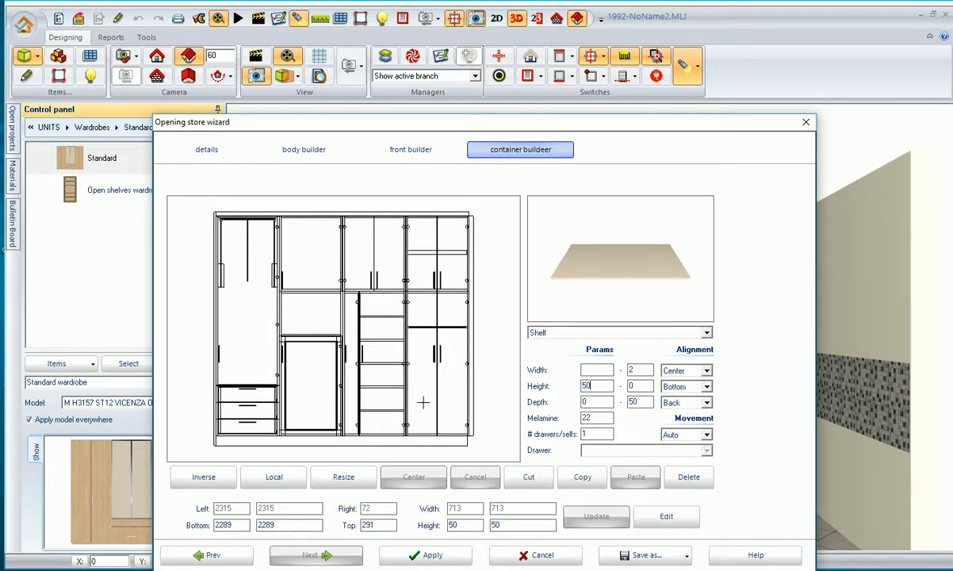
Step: Place a single shelf with height 50 and depth offset 50 in the third partition's upper compartment
left_click(419, 457)
left_click(415, 251)
left_click(439, 321)
left_click(443, 325)
left_click(333, 485)
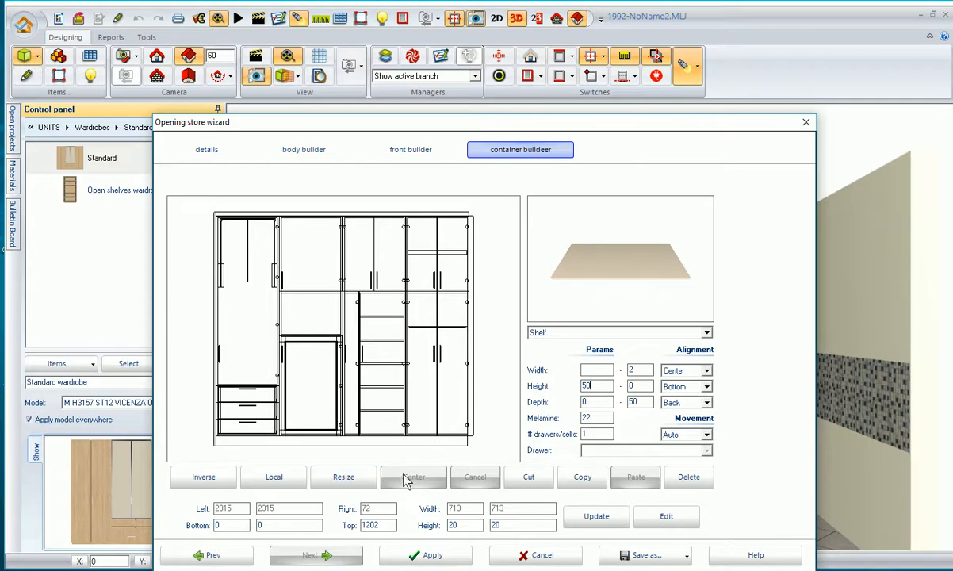
left_click(383, 253)
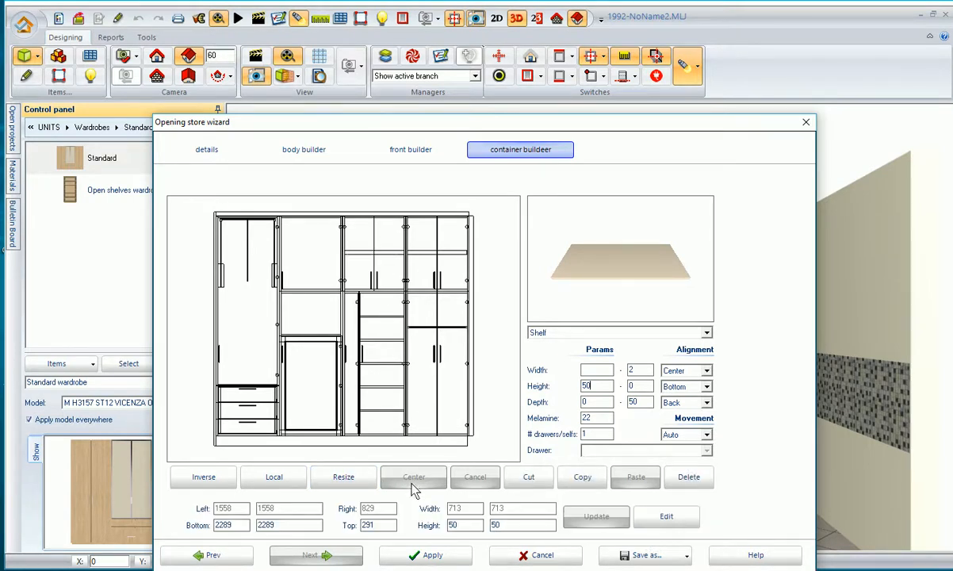
left_click(409, 477)
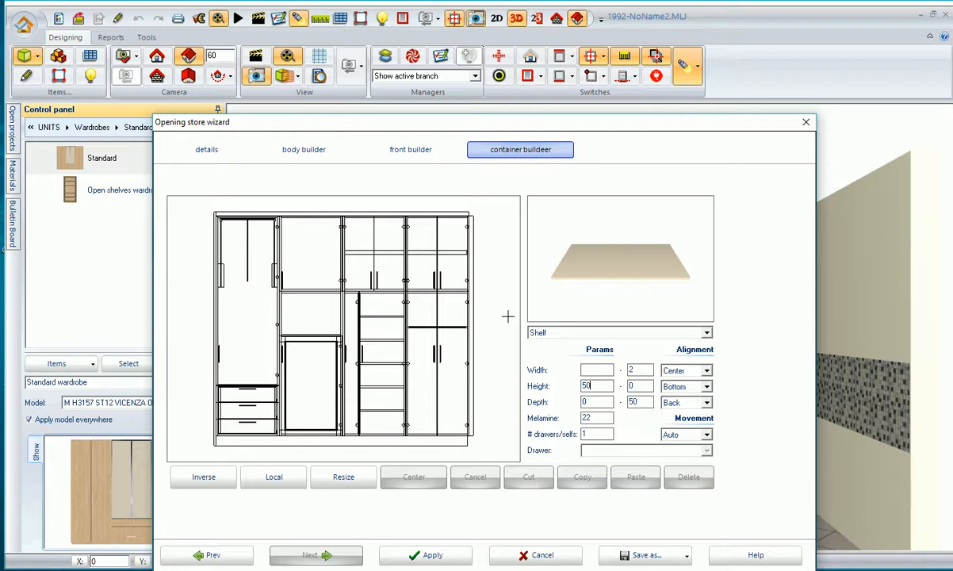
left_click(426, 338)
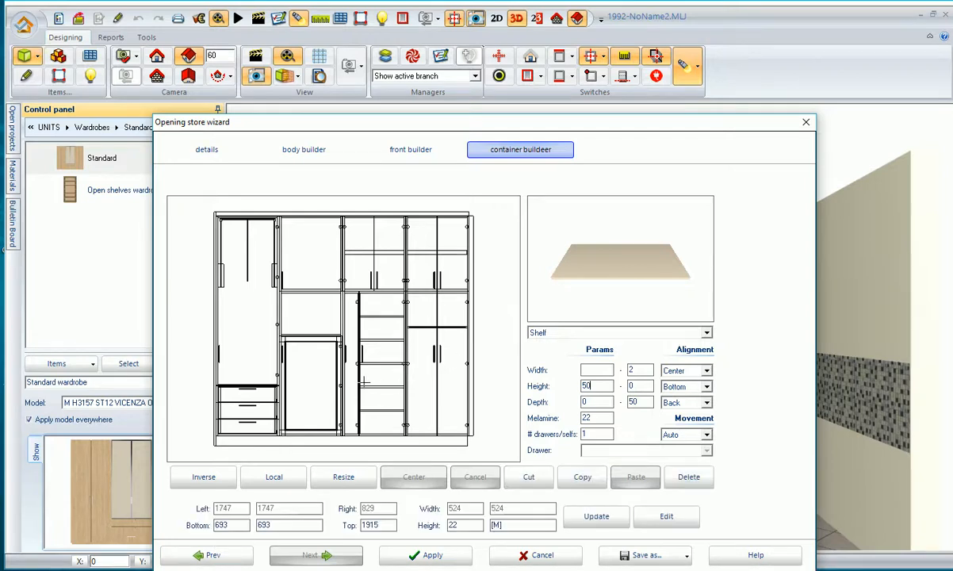
left_click(354, 379)
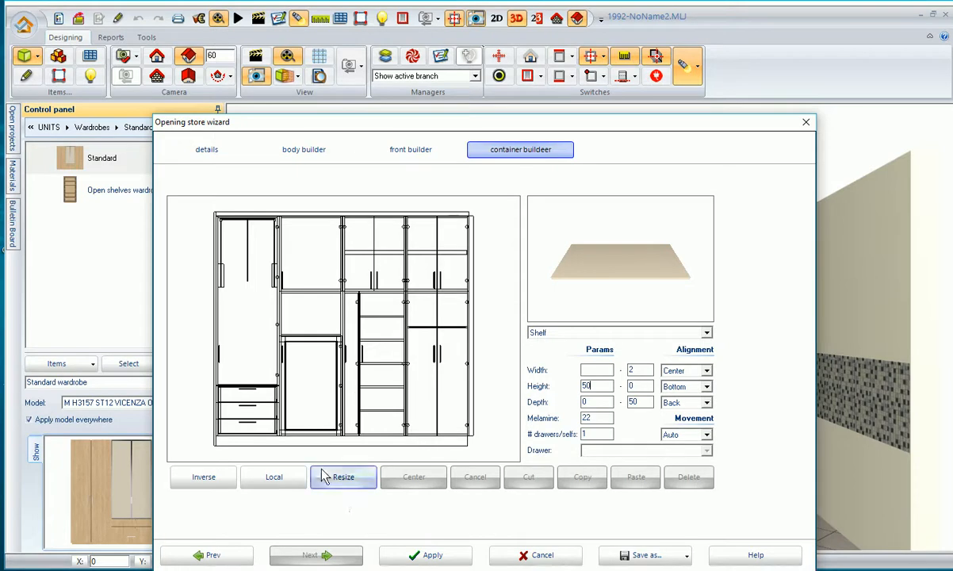
Step: Apply the wizard settings and place the wardrobe on Wall 2 with a left margin of 900 and right margin of 0
left_click(426, 555)
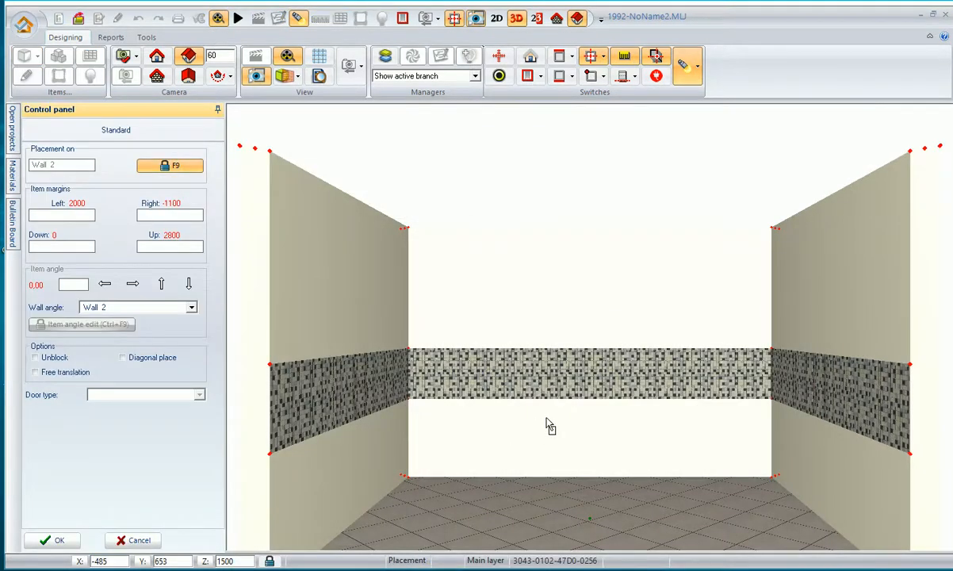
left_click(546, 418)
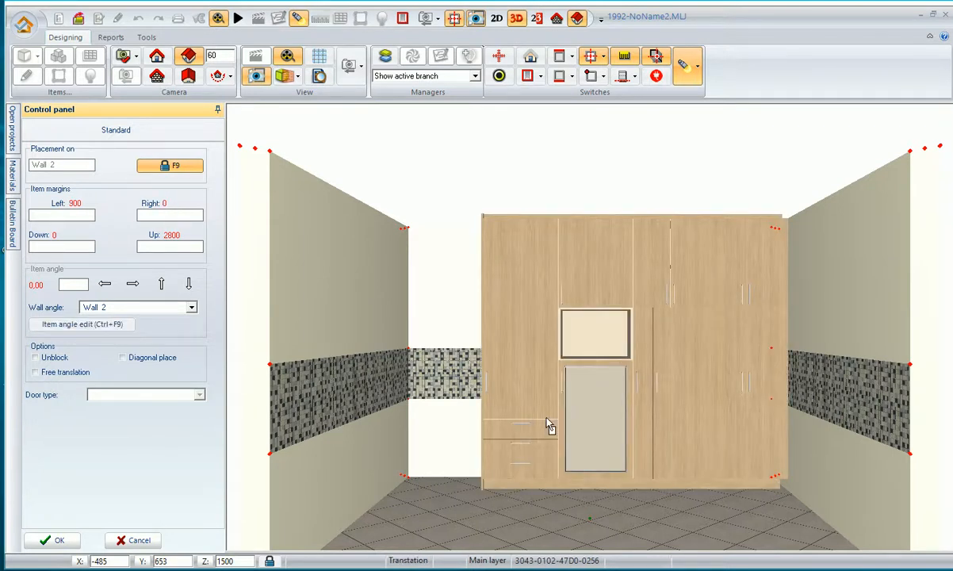
left_click(546, 418)
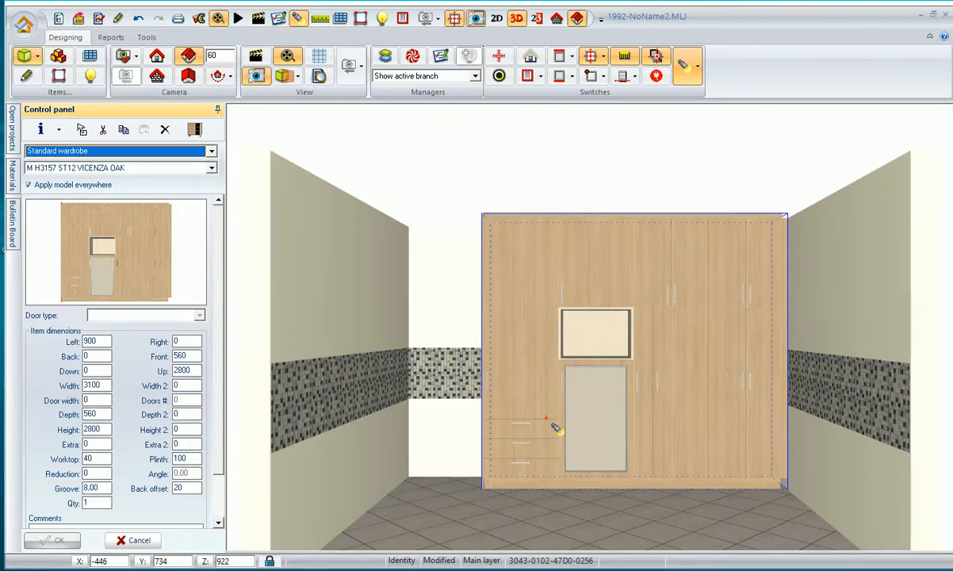
left_click(279, 311)
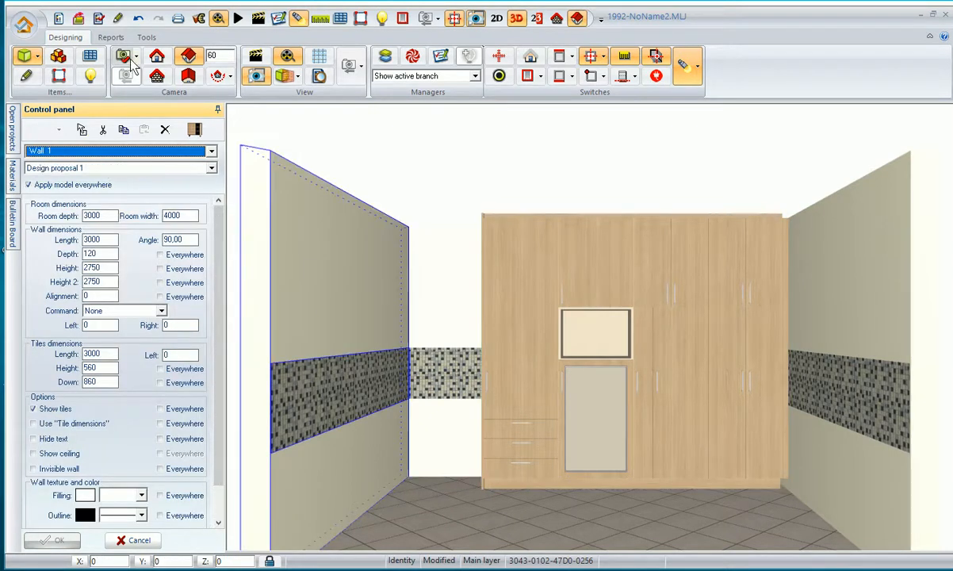
Step: Open the wardrobe's costing report in Constructor and review its invoice, analysed parts list and component details
left_click(111, 38)
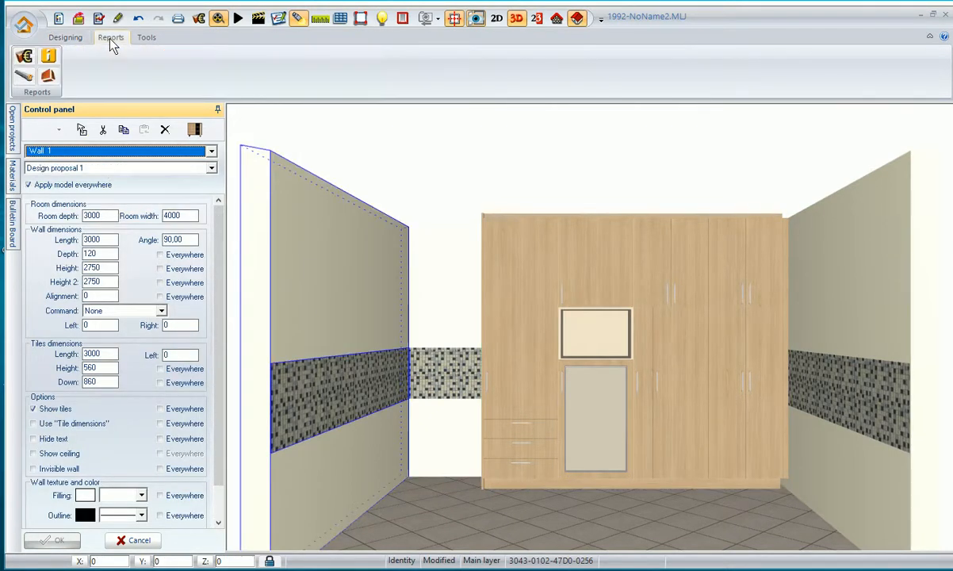
left_click(20, 82)
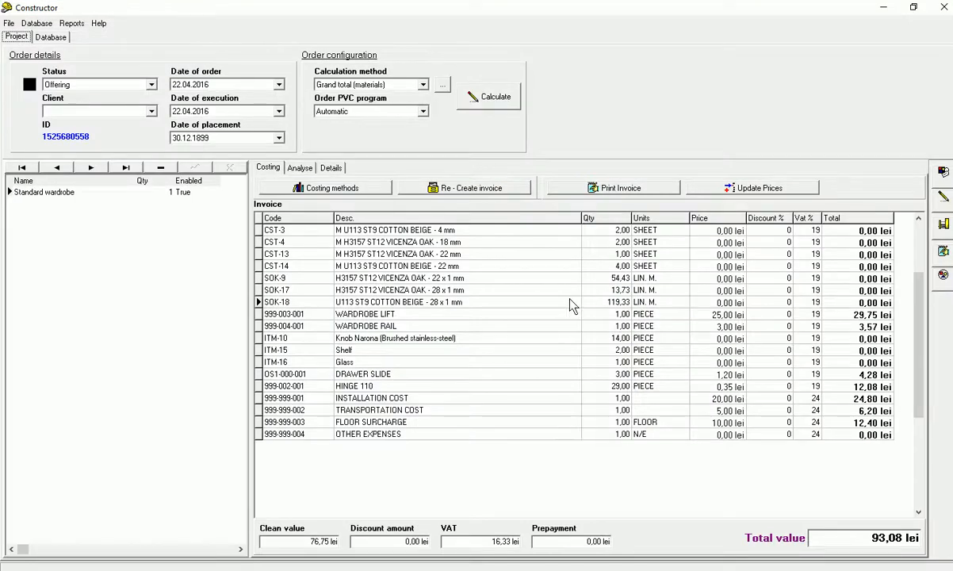
left_click(300, 169)
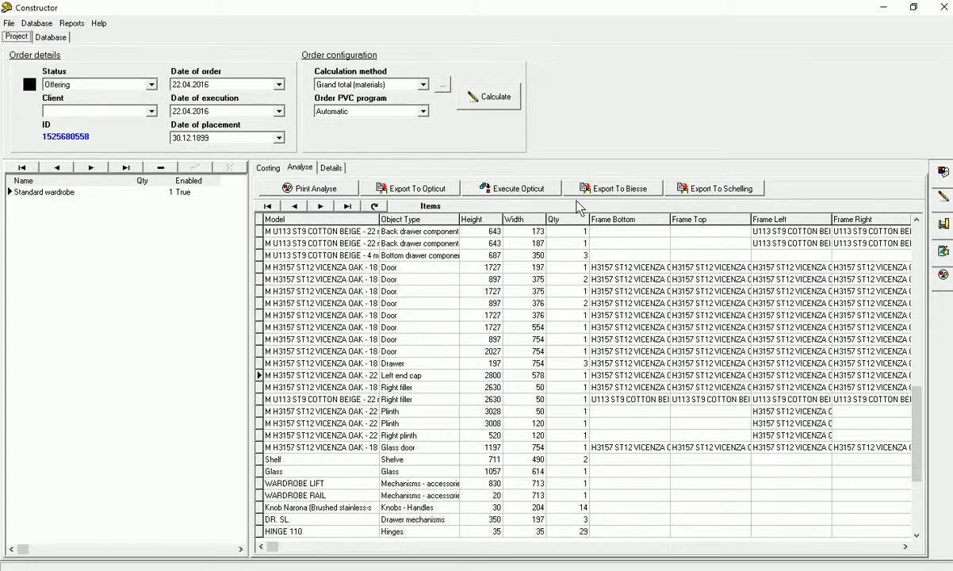
left_click(333, 168)
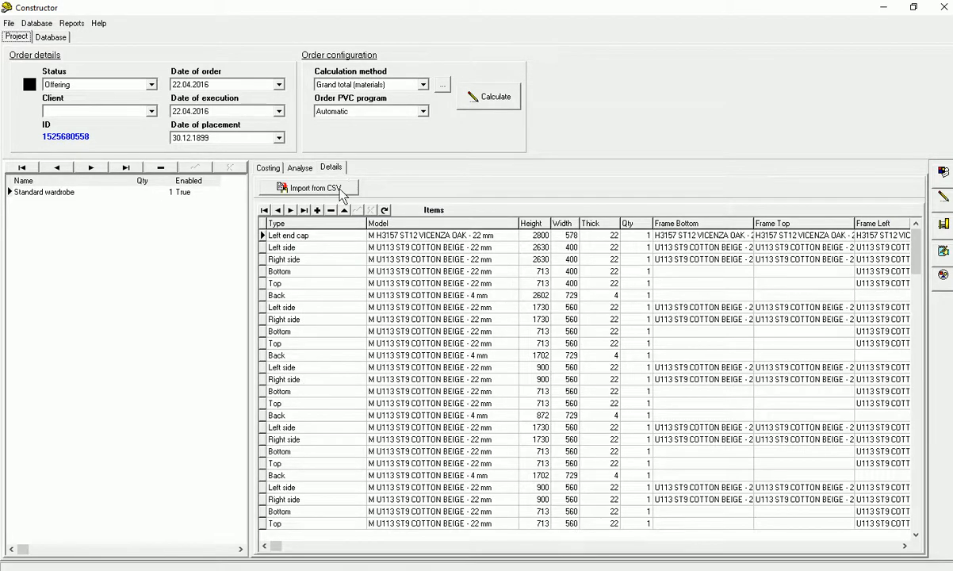
left_click(268, 170)
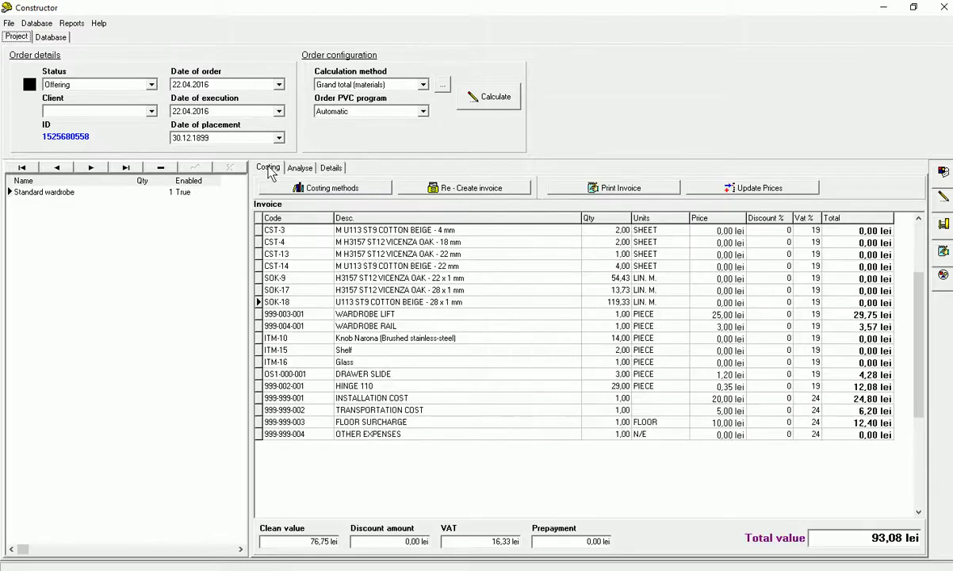
Step: Preview the printable invoice, check the analysed parts list again and return from Constructor to the room design
left_click(614, 193)
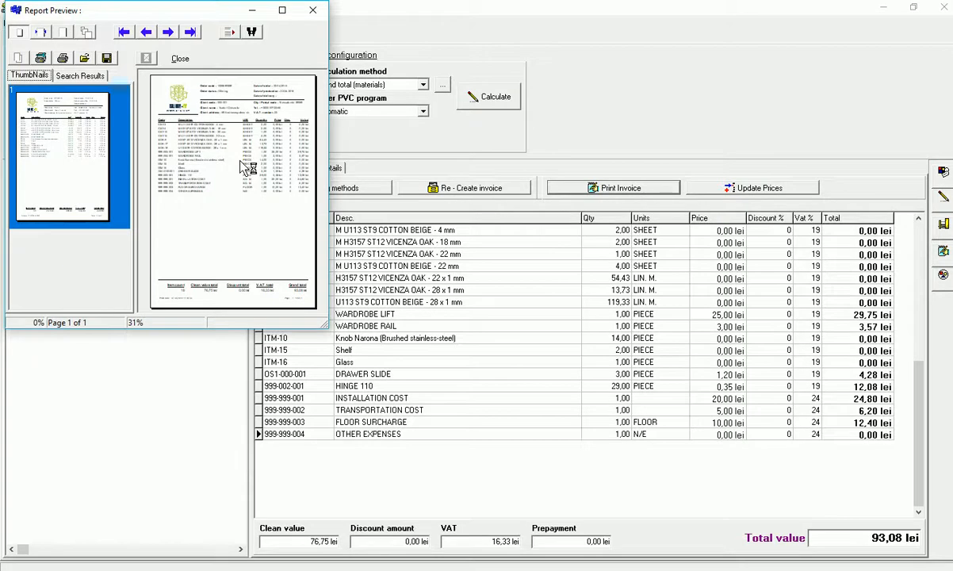
left_click(312, 10)
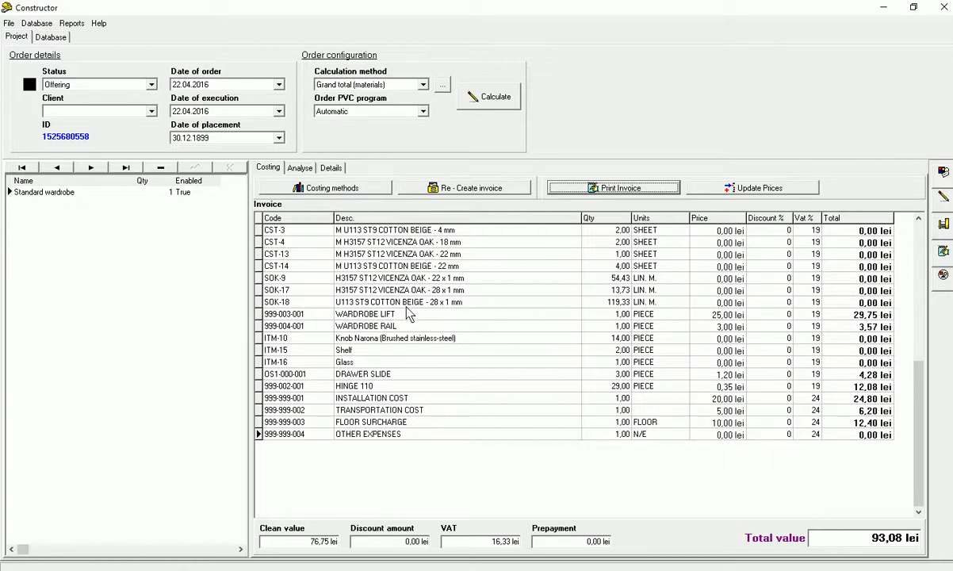
left_click(301, 169)
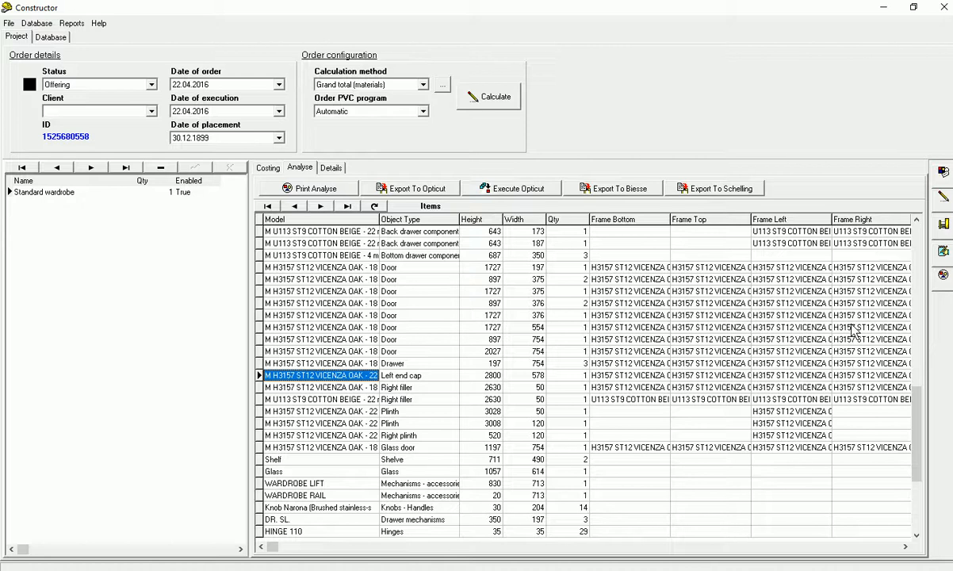
left_click(944, 9)
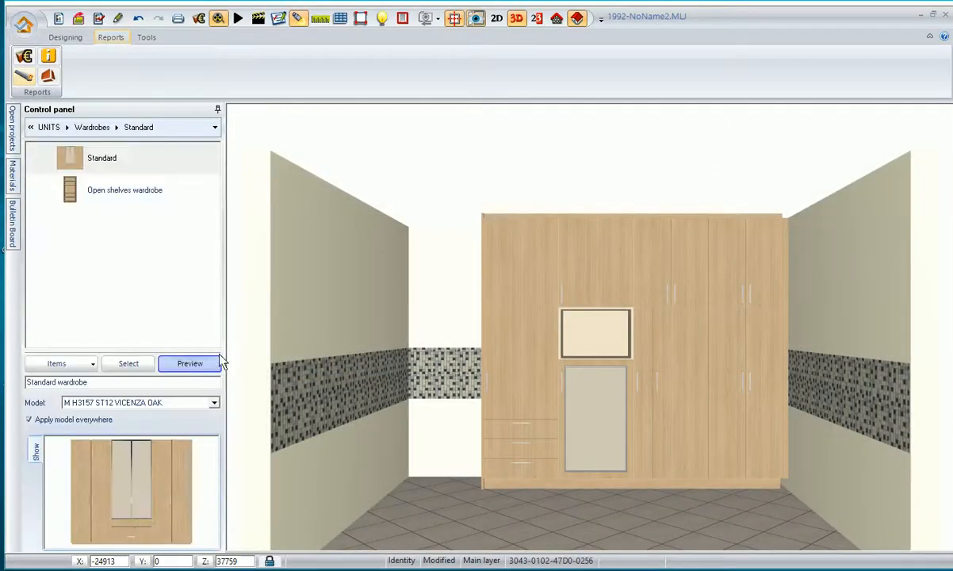
Step: Change the wardrobe's door model material to M U108 ST9 VANILLA YELLOW
left_click(12, 181)
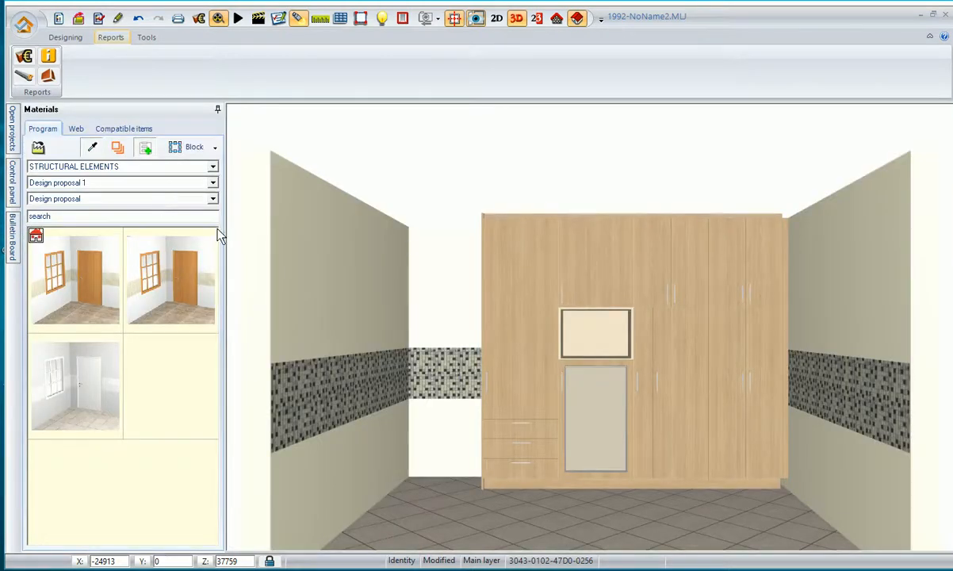
left_click(526, 311)
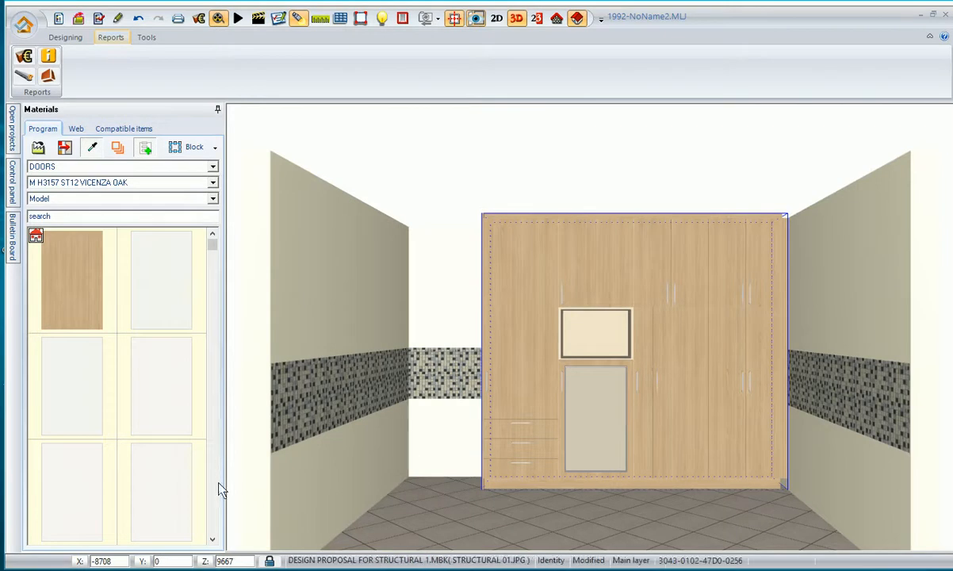
left_click(215, 515)
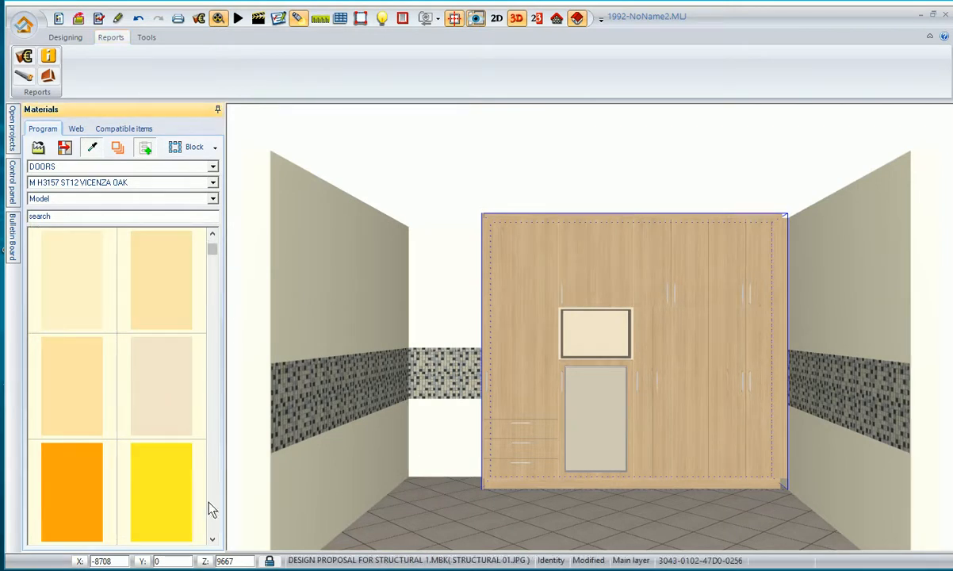
left_click(85, 395)
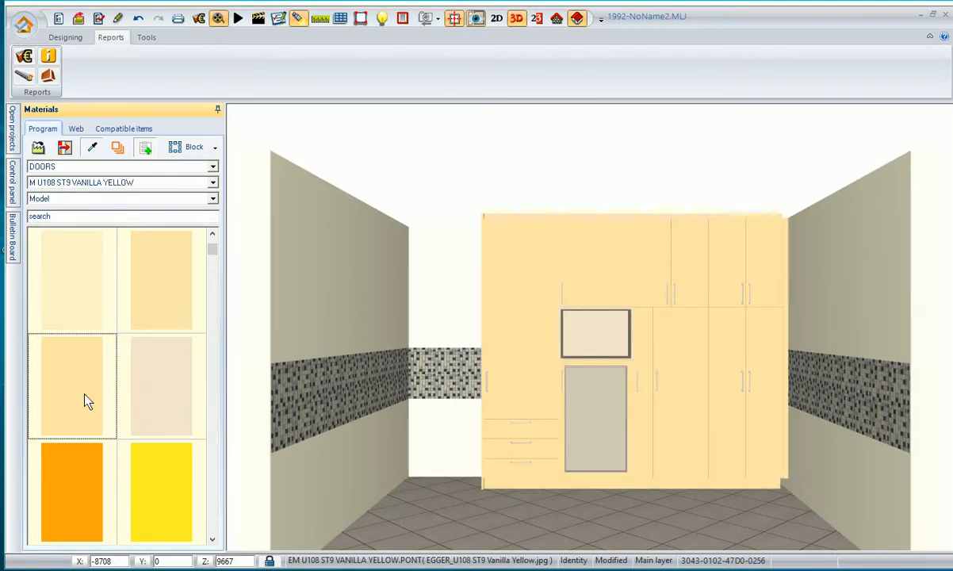
Step: Open the EGGER unicolours in the web materials and set the wardrobe's material application to the selected item only
left_click(75, 129)
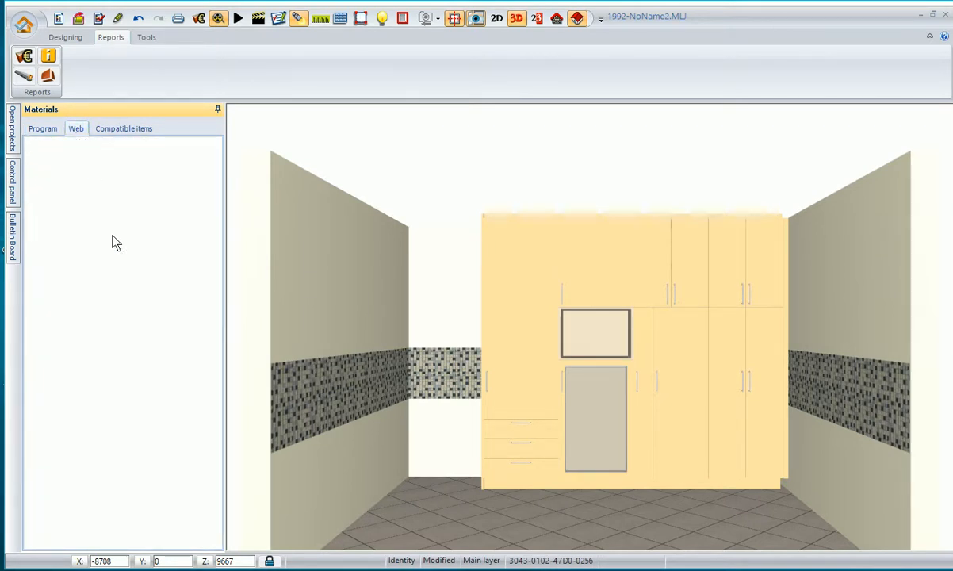
left_click(118, 163)
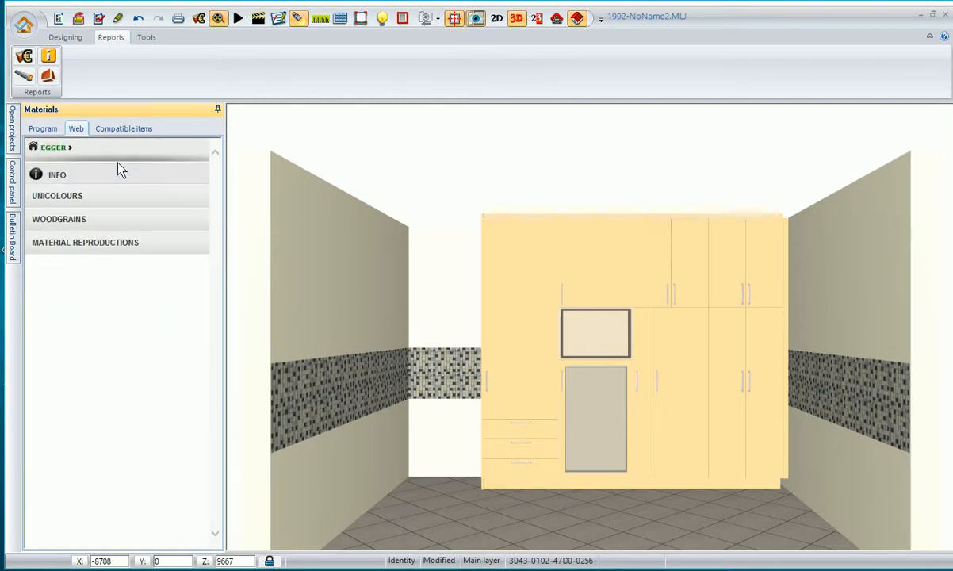
left_click(92, 198)
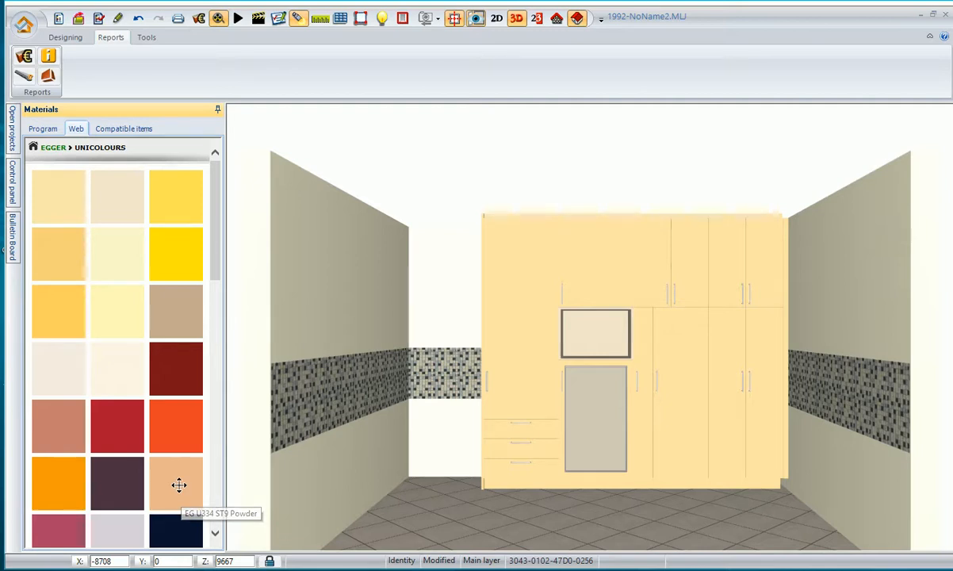
left_click_drag(179, 486, 345, 379)
left_click(531, 344)
right_click(530, 347)
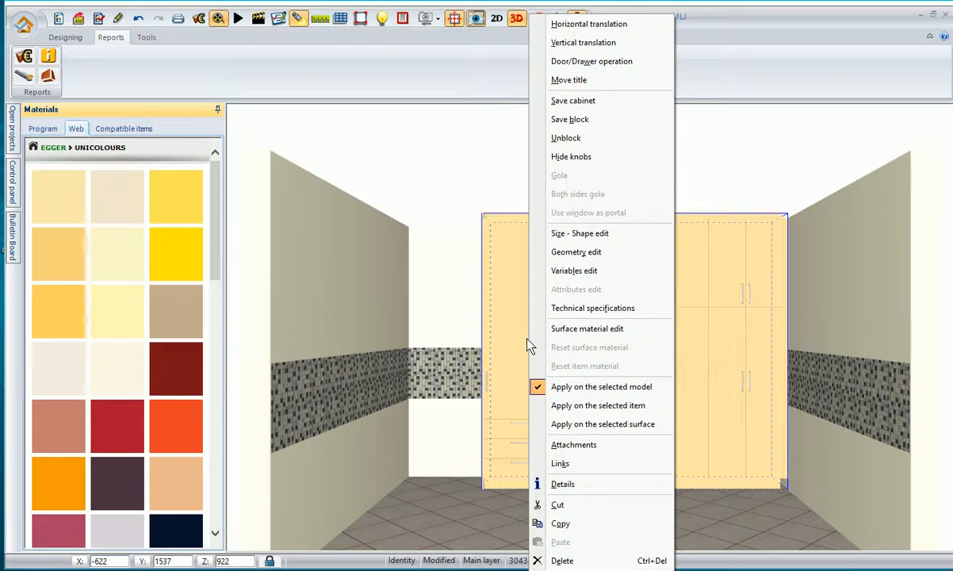
left_click(566, 404)
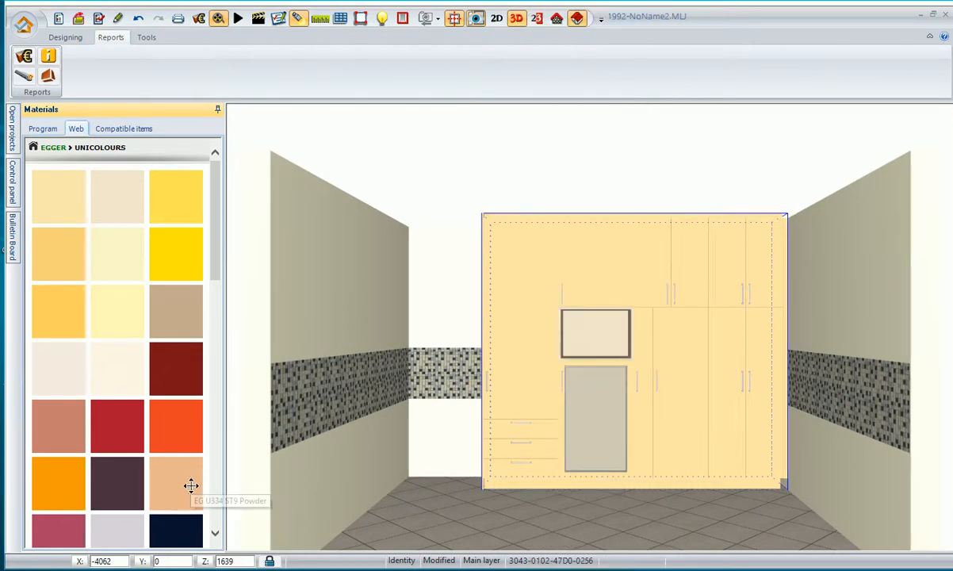
Step: Apply EG U334 ST9 Powder to the first partition's tall door, the third partition's wide lower door and the second partition's upper door
left_click(518, 317)
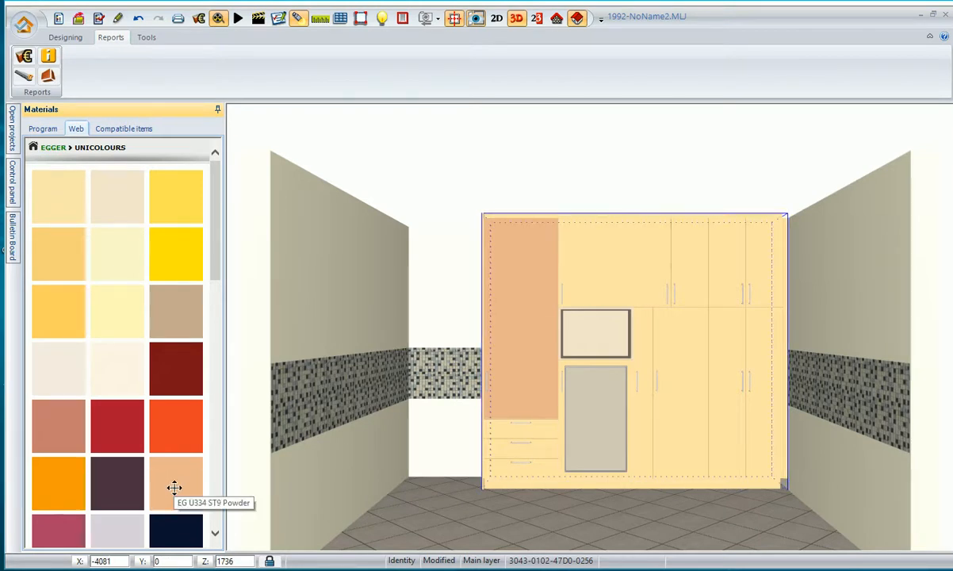
left_click_drag(174, 488, 671, 395)
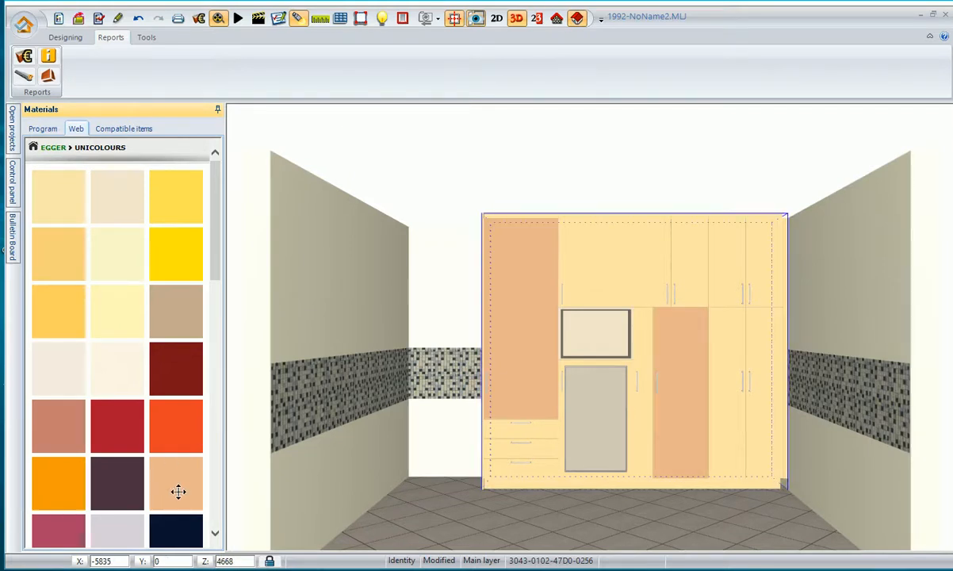
left_click_drag(178, 490, 618, 278)
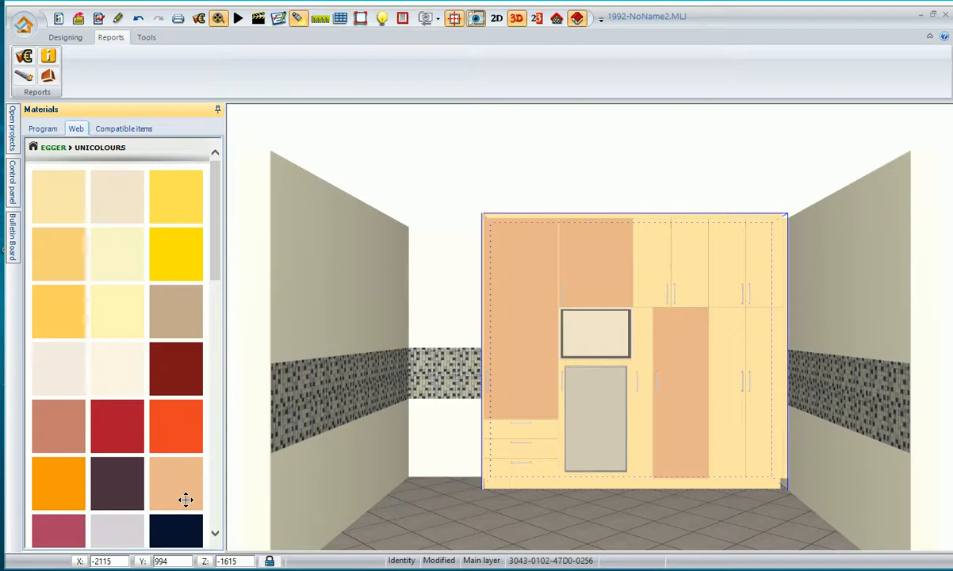
Step: Apply the ACR INOX-BLACK edge material to the wardrobe's doors, and pick the grey-and-orange edge swatch
left_click(40, 132)
left_click(78, 215)
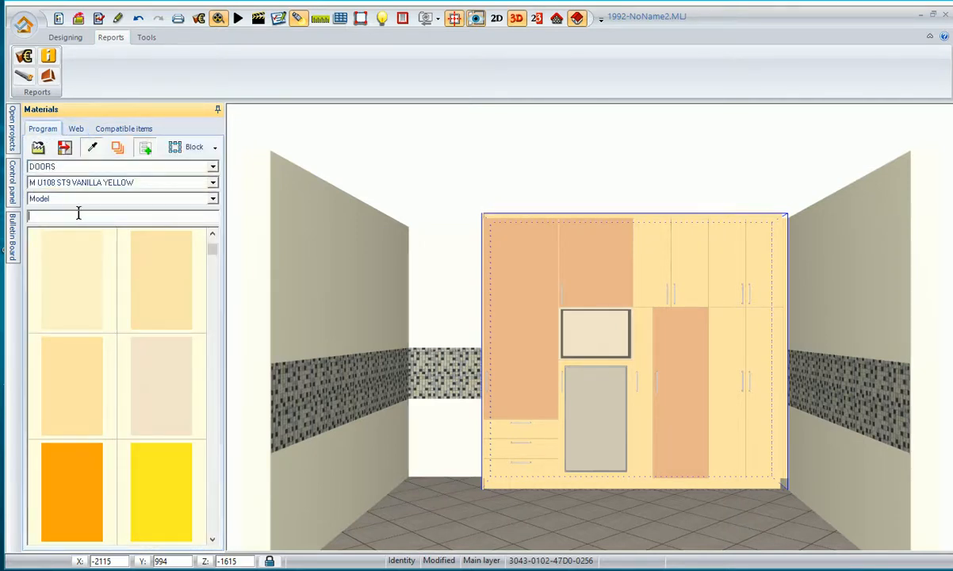
left_click(83, 199)
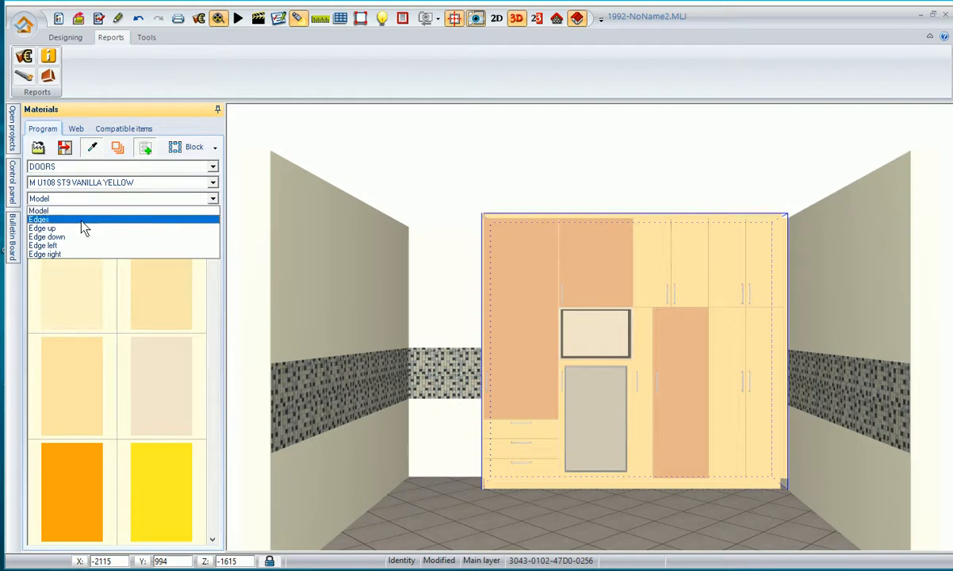
left_click(81, 219)
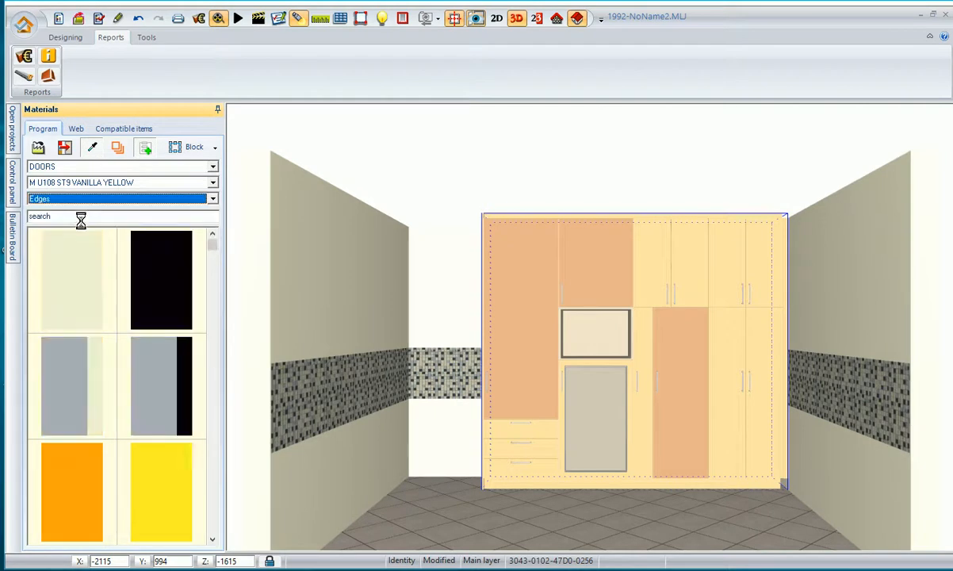
left_click(154, 388)
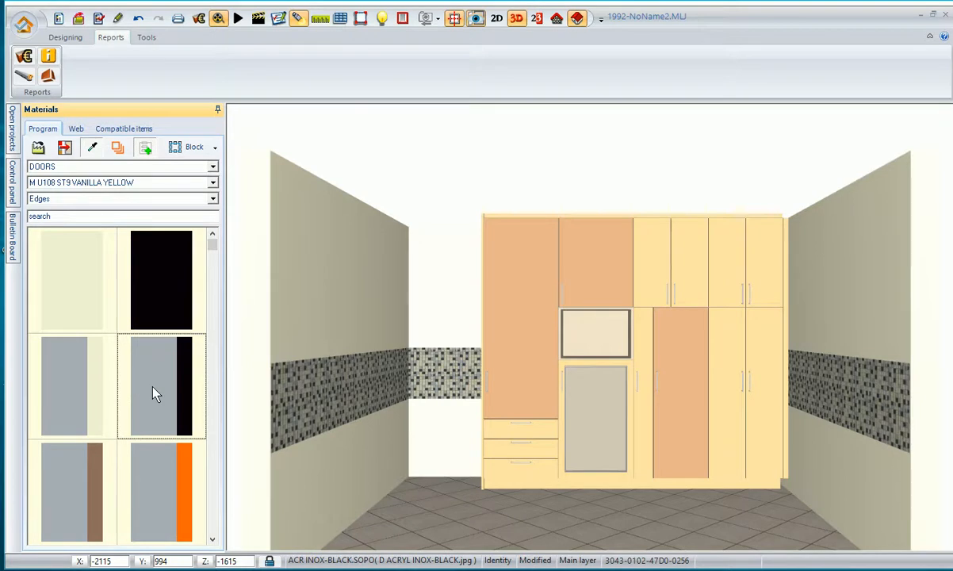
key("Down")
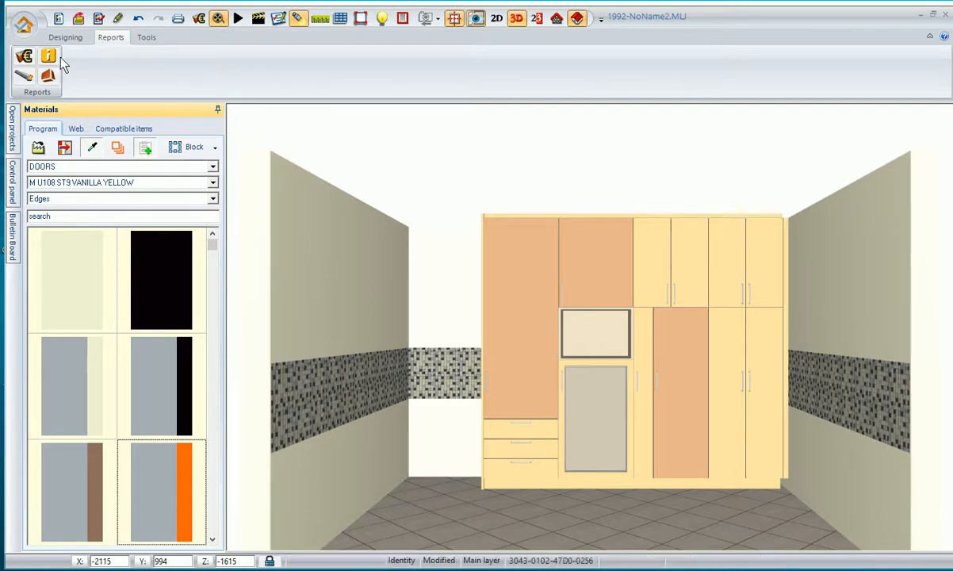
Step: Open the wardrobe's cut optimization from the reports and check the blade width and precut parameters
left_click(25, 76)
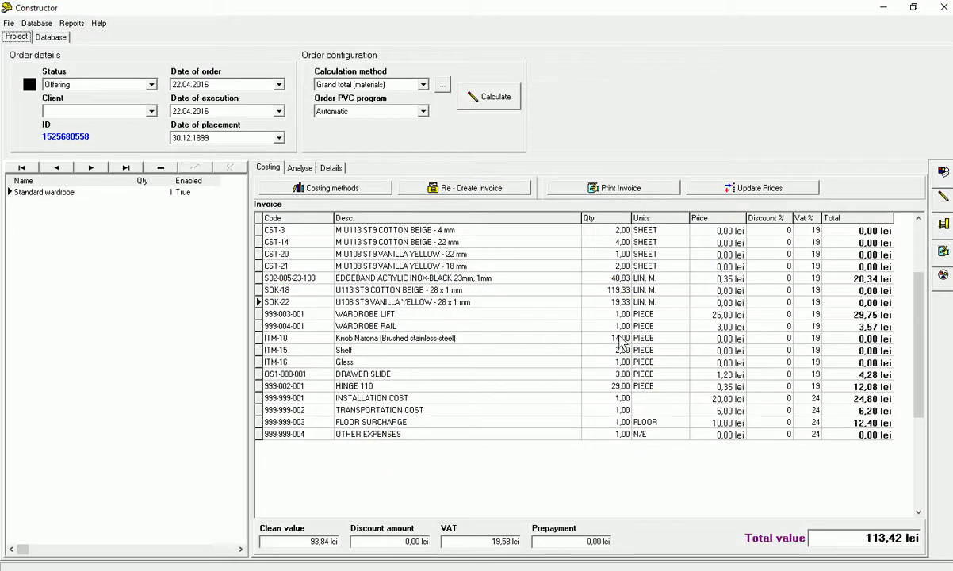
left_click(944, 226)
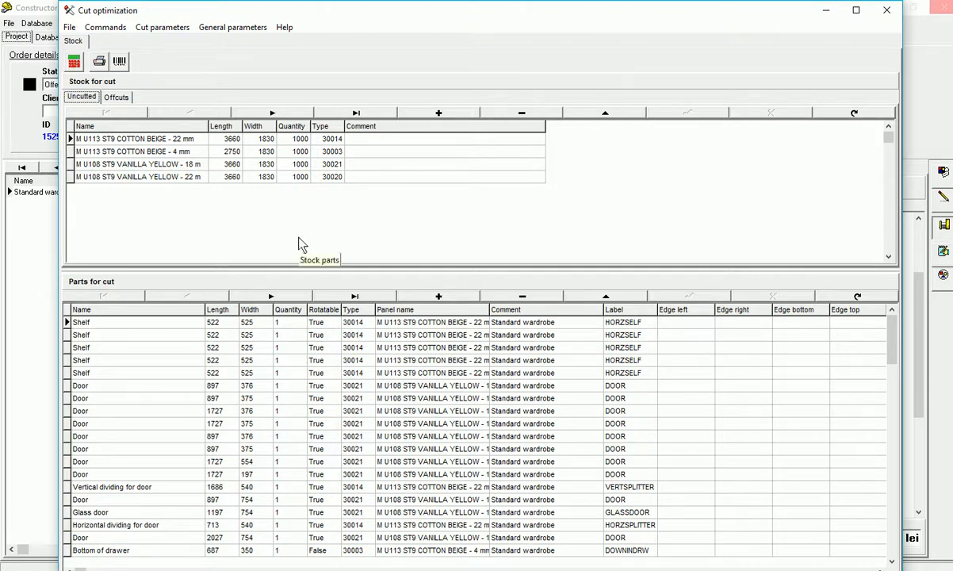
left_click(163, 28)
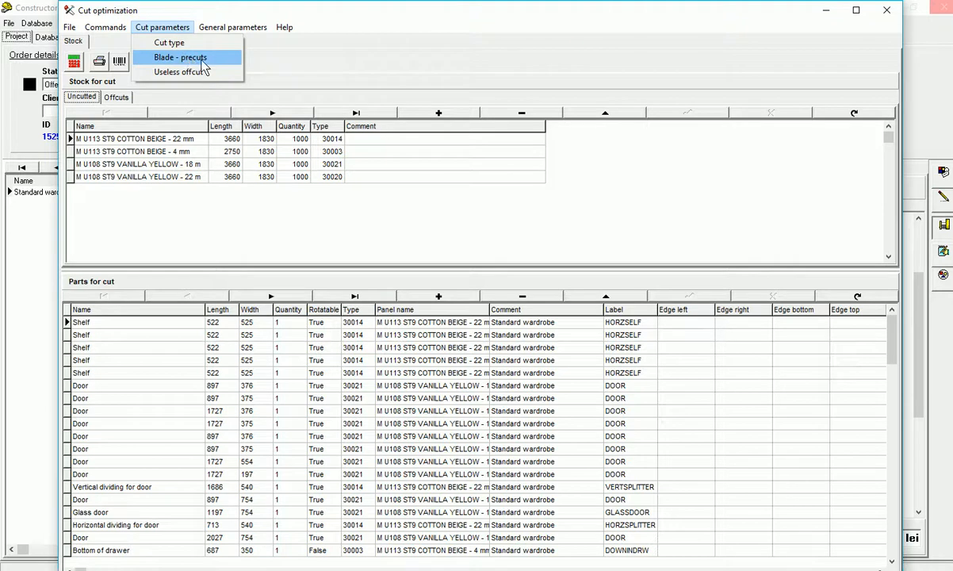
left_click(181, 58)
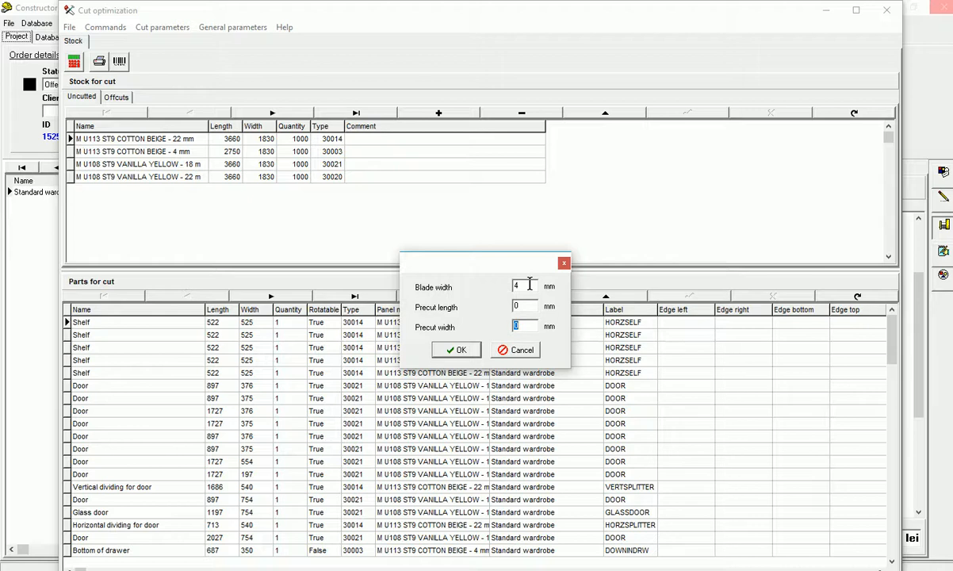
left_click(564, 262)
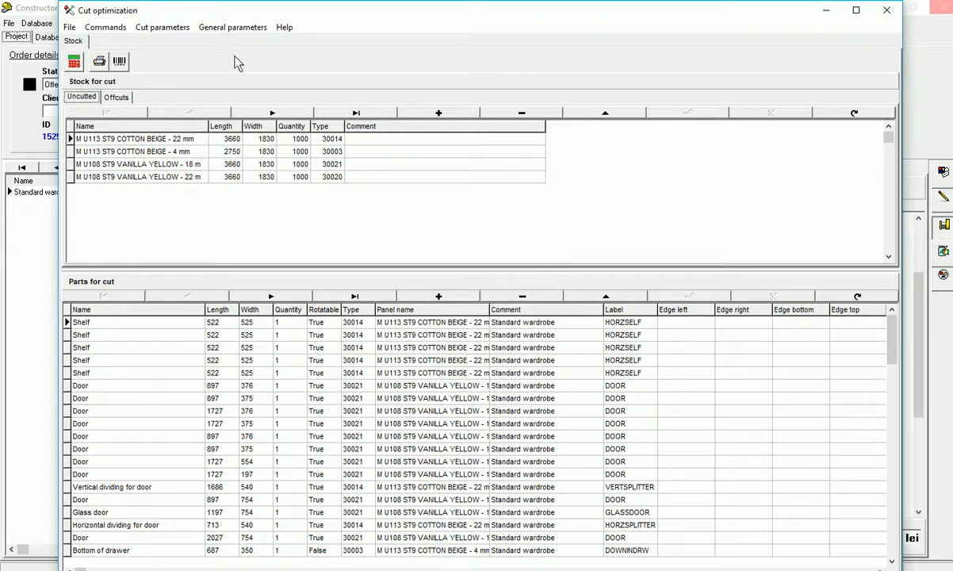
Step: Check the optimization algorithm options in the cut type parameters, leaving the settings as they are
left_click(158, 30)
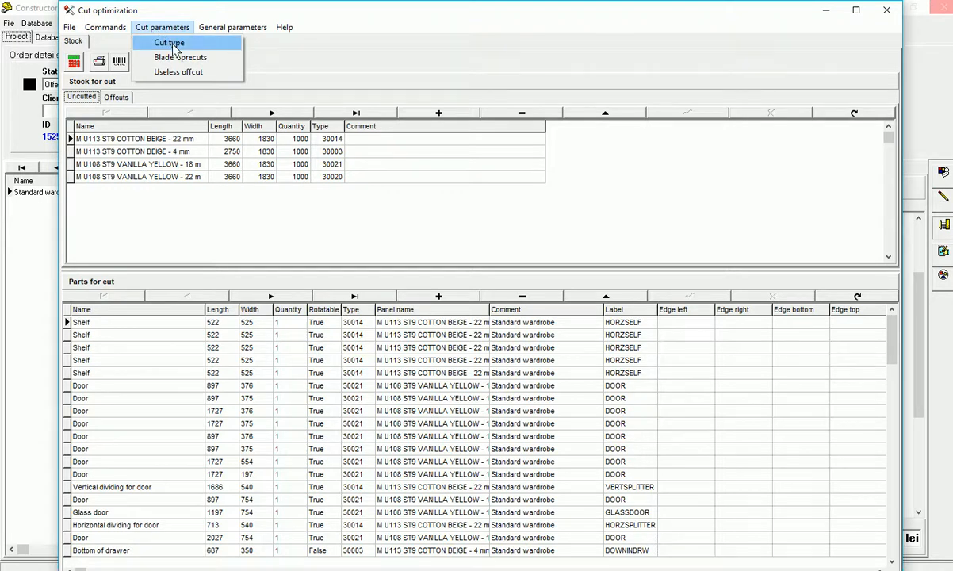
left_click(171, 43)
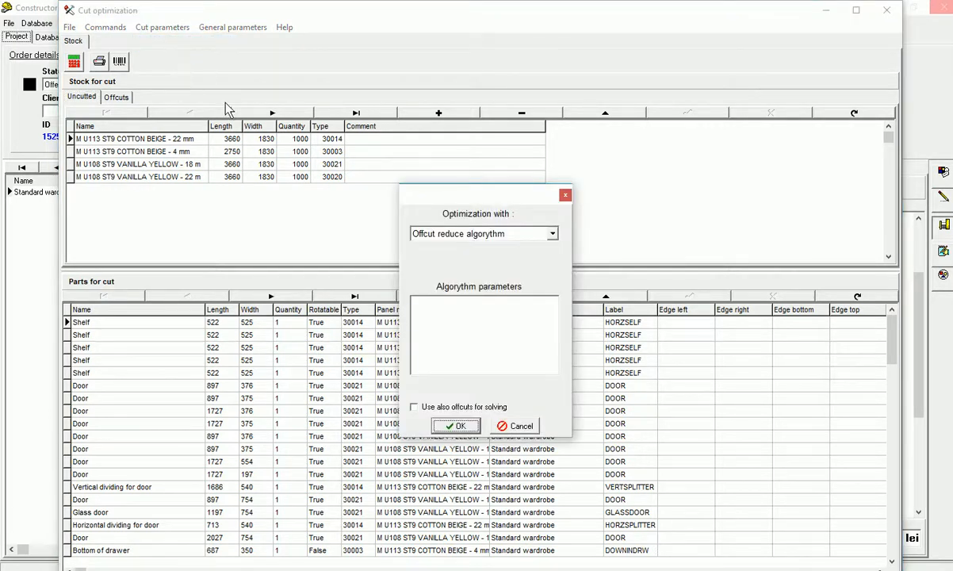
left_click(470, 235)
left_click(471, 261)
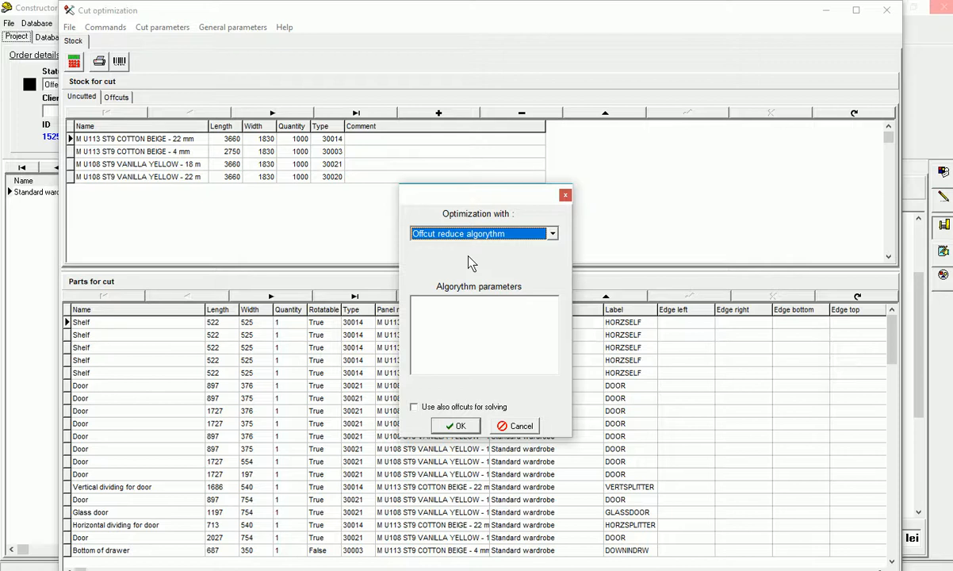
left_click(565, 196)
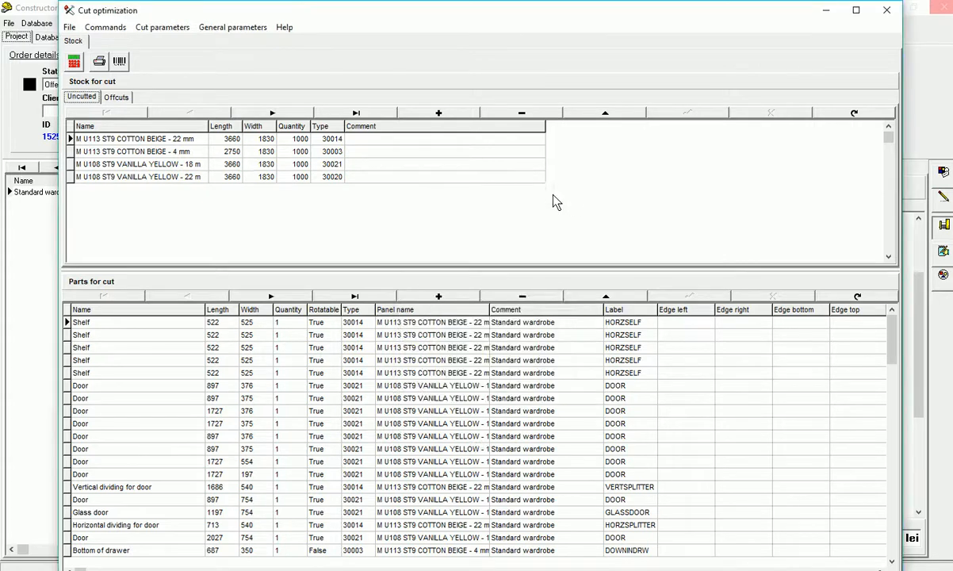
Step: Run the cut optimization, review the cutting layouts of panels 1 to 8, and return to the wardrobe design
left_click(74, 63)
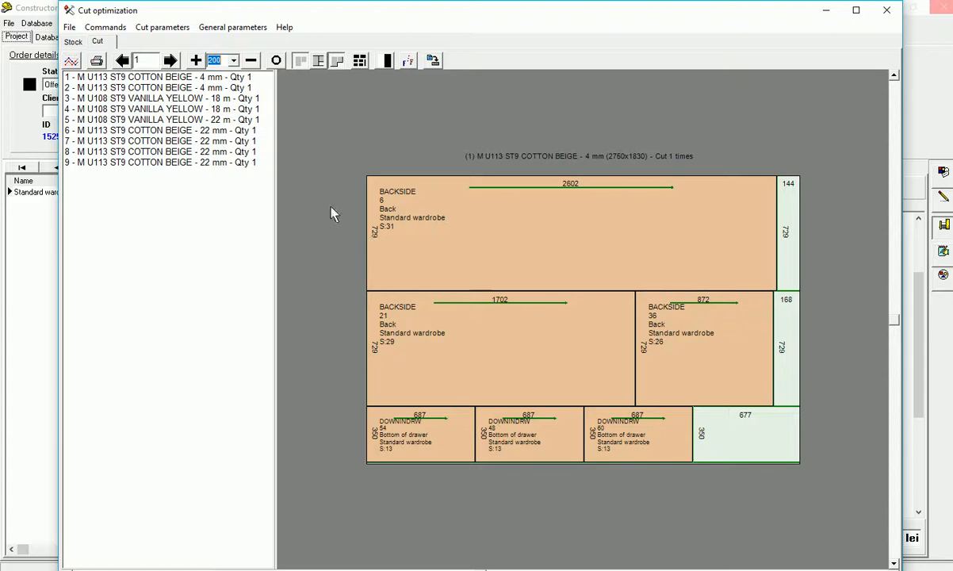
left_click(169, 62)
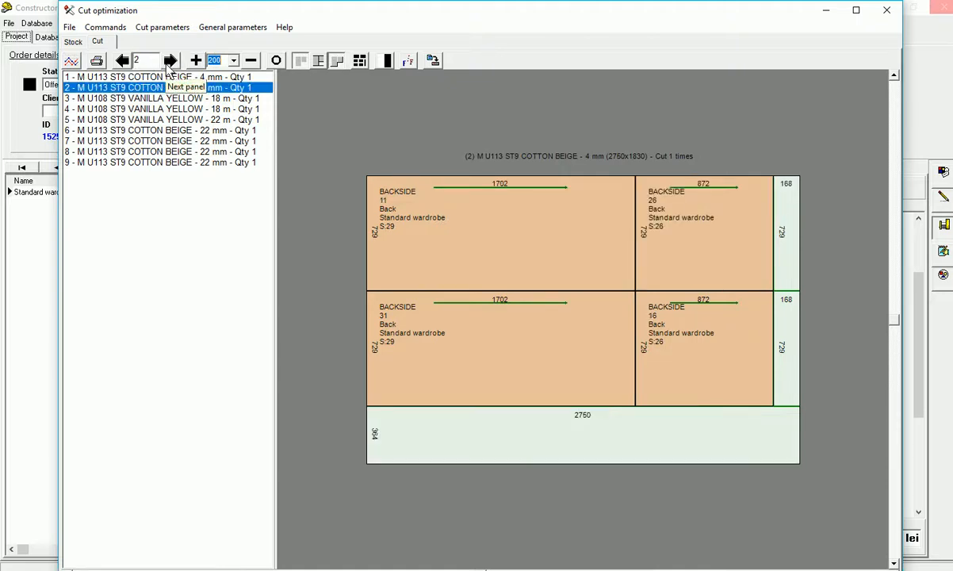
left_click(170, 62)
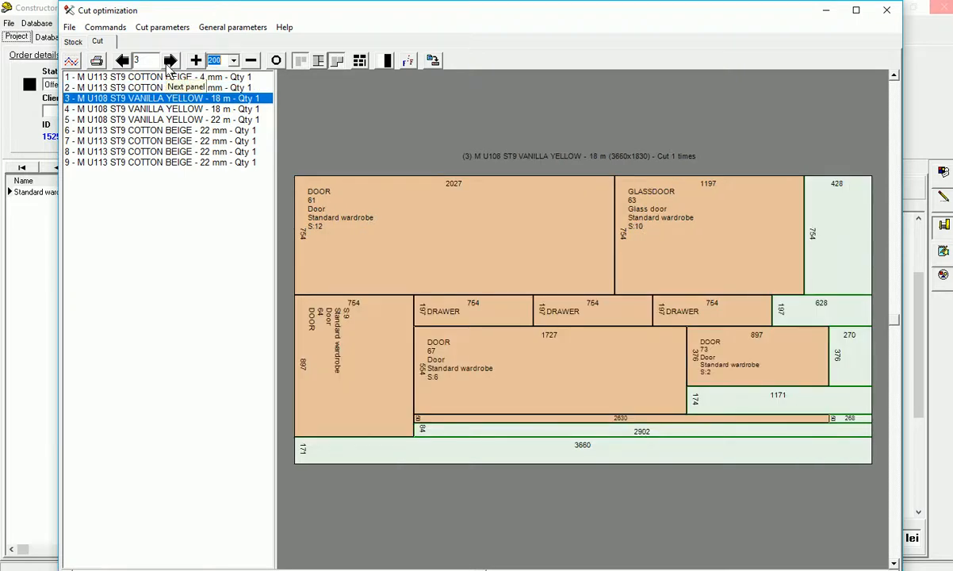
left_click(170, 62)
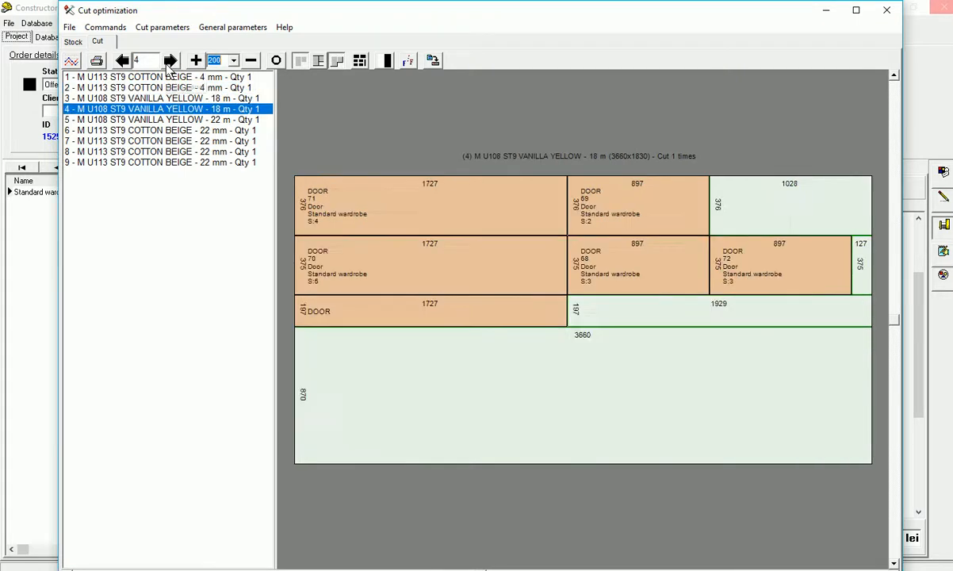
left_click(170, 62)
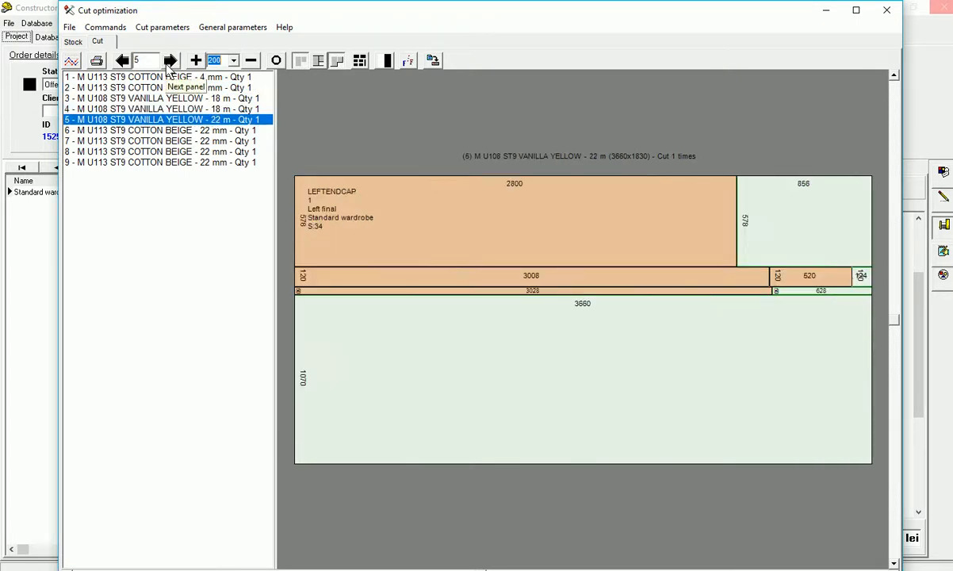
left_click(170, 61)
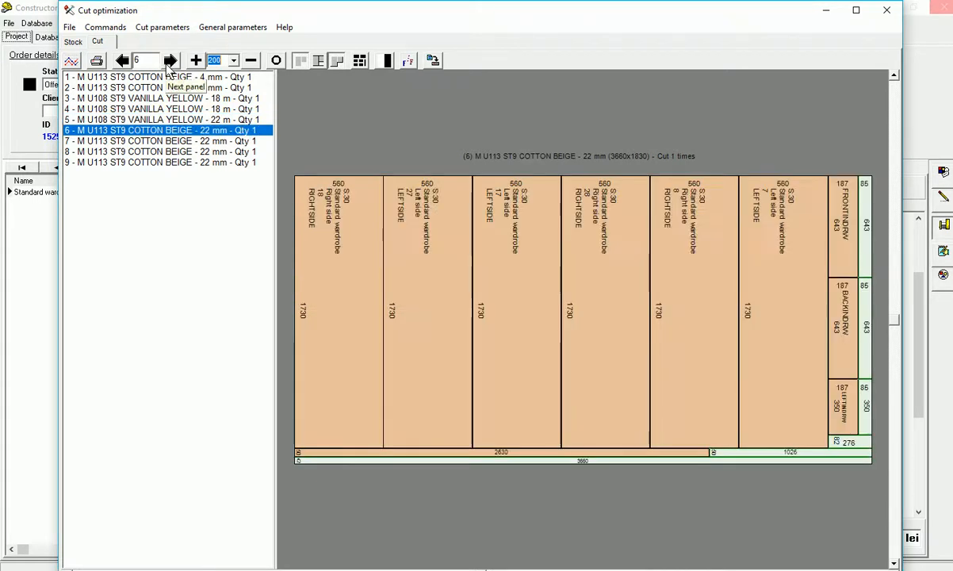
left_click(169, 63)
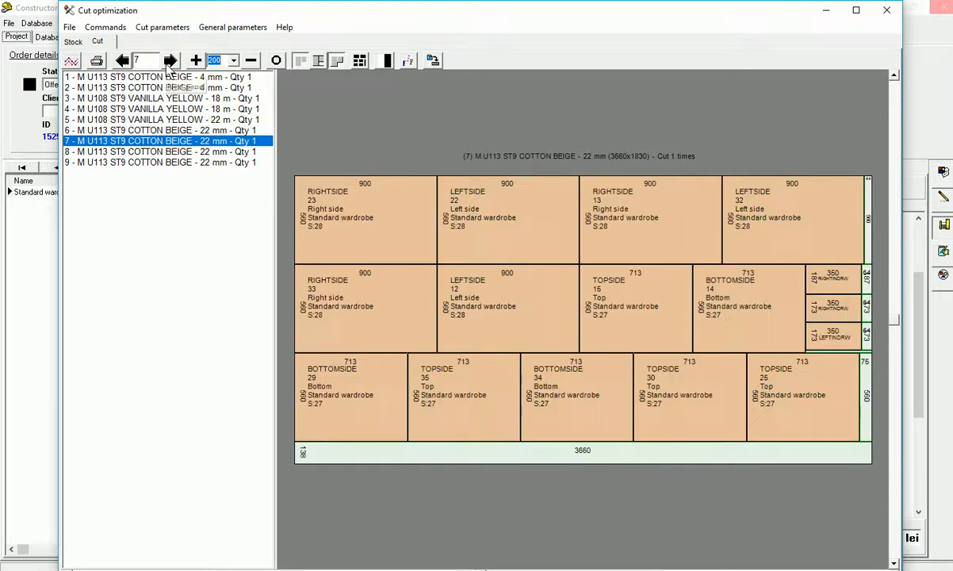
left_click(169, 62)
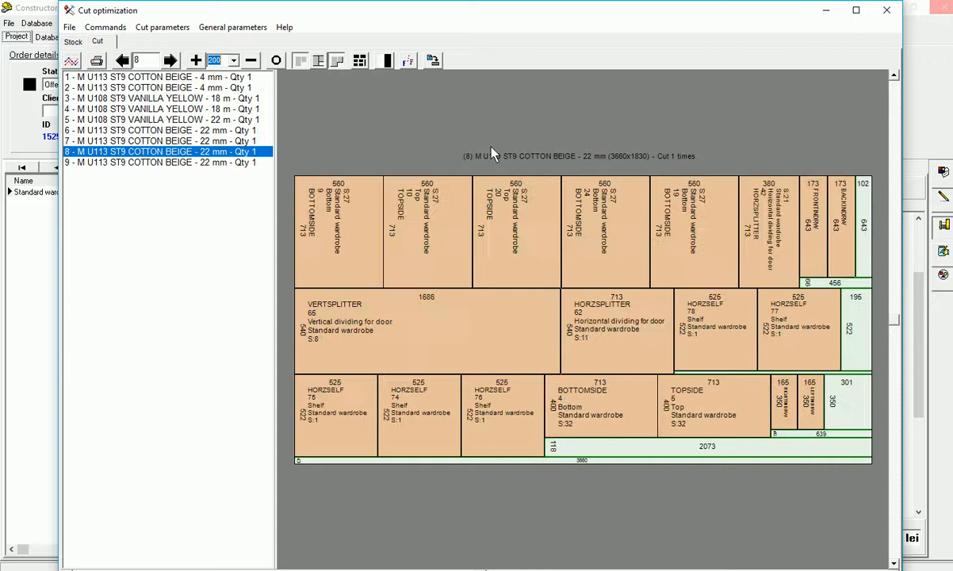
left_click(893, 14)
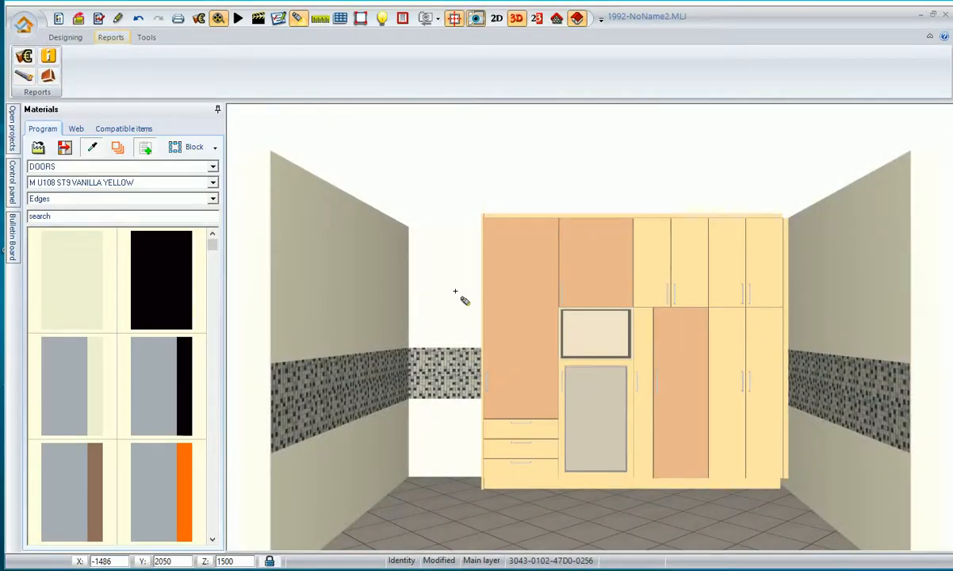
Step: Open the placed wardrobe's geometry for editing in the opening store wizard and show its body layout
left_click(455, 289)
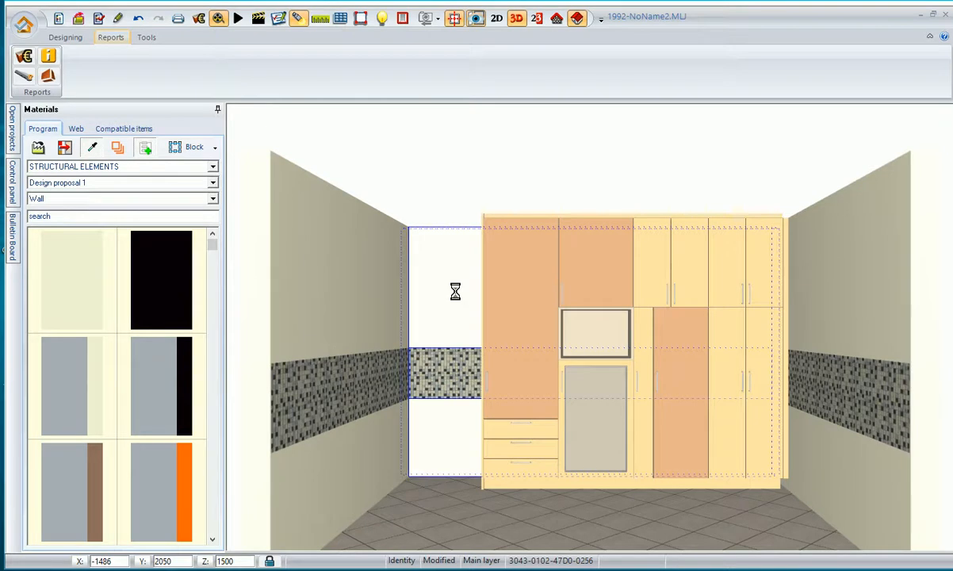
left_click(565, 361)
right_click(531, 338)
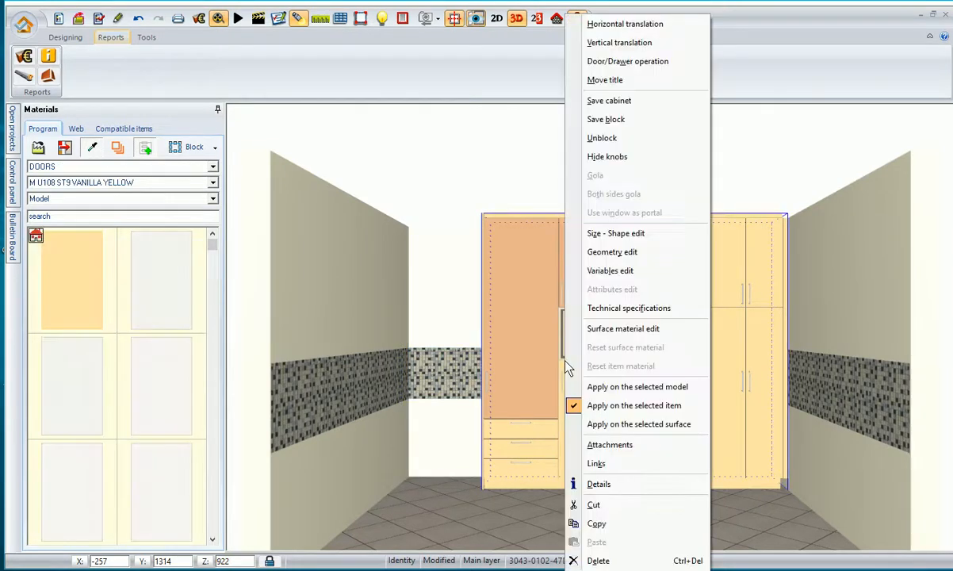
left_click(625, 252)
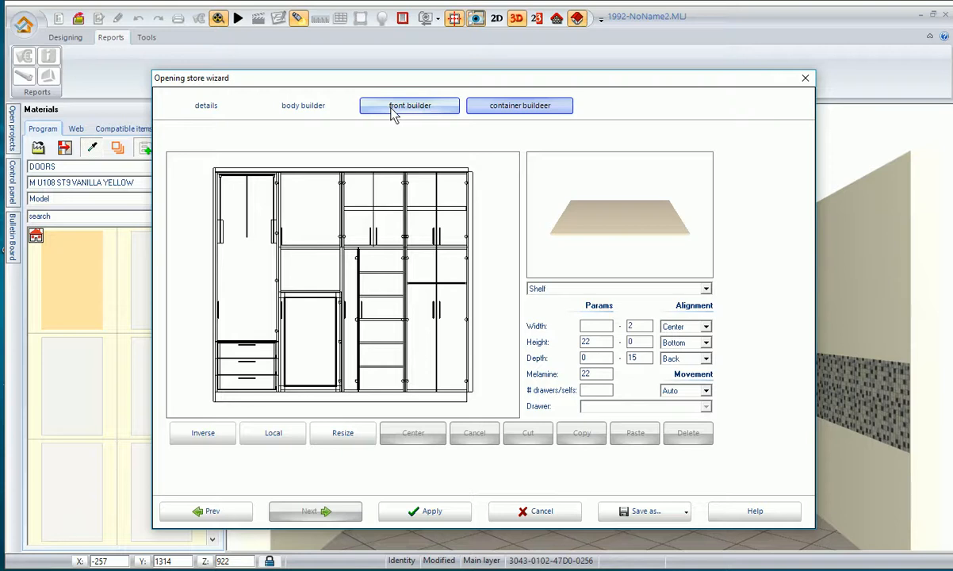
left_click(341, 111)
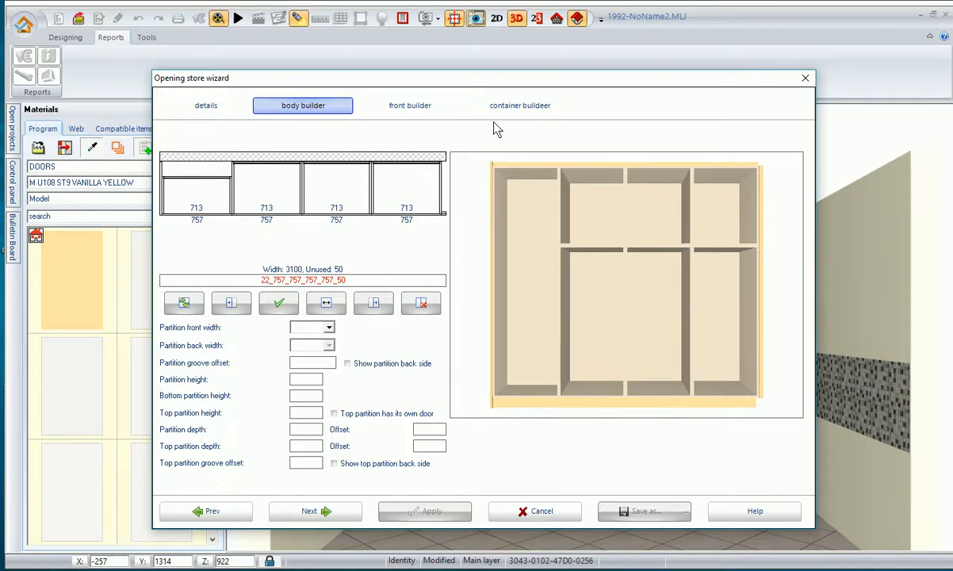
Step: Change the front type of the first partition's tall door to Glass door and apply it to the wardrobe
left_click(406, 111)
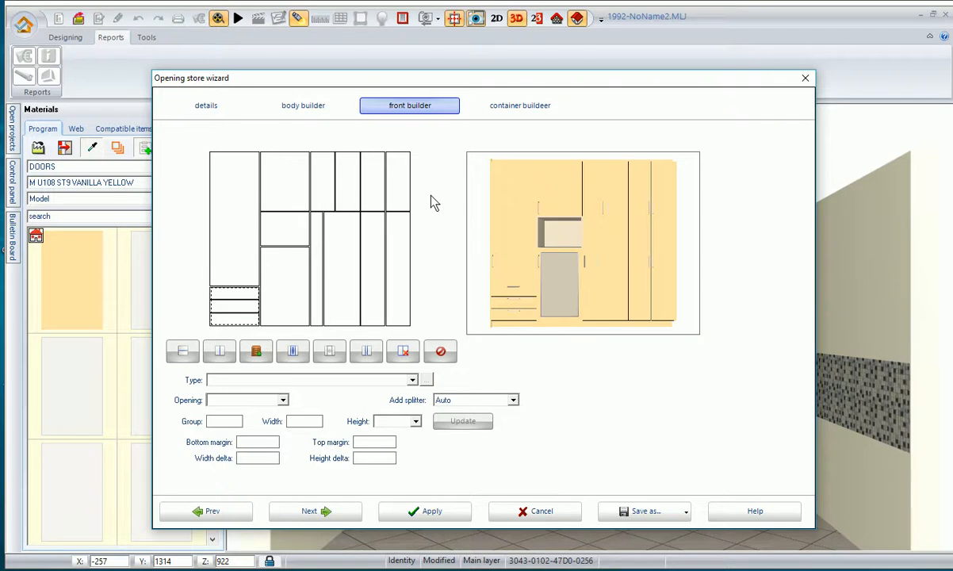
left_click(245, 252)
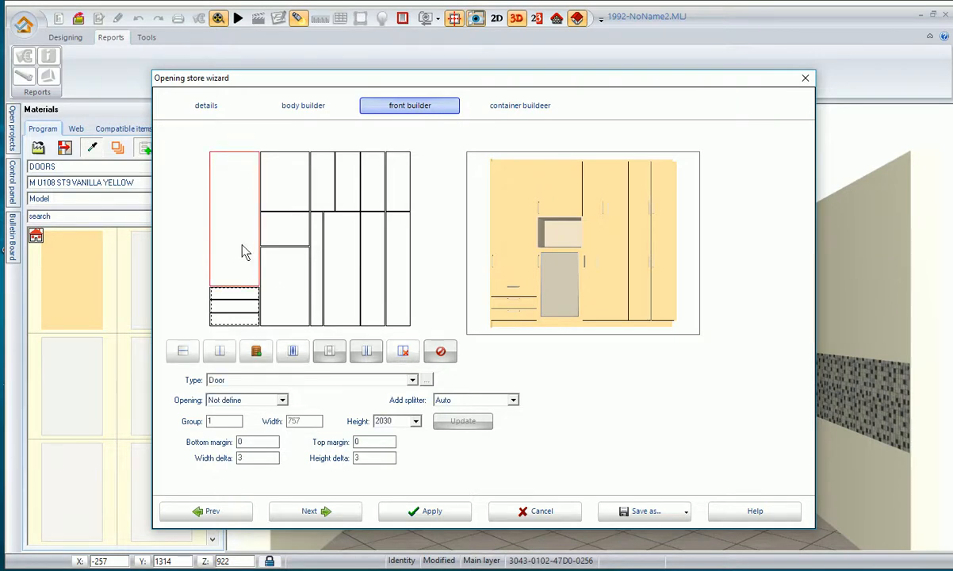
left_click(276, 382)
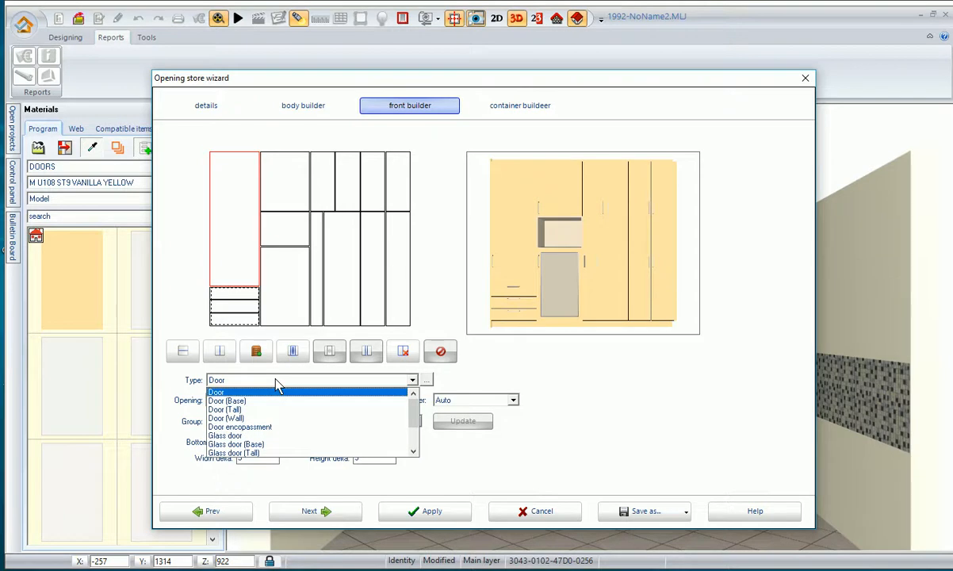
left_click(268, 437)
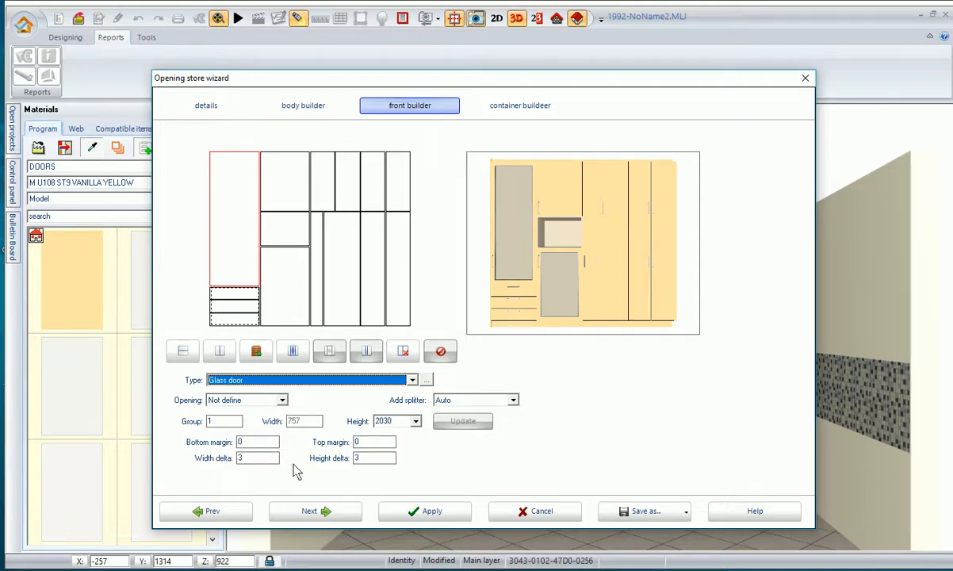
left_click(400, 511)
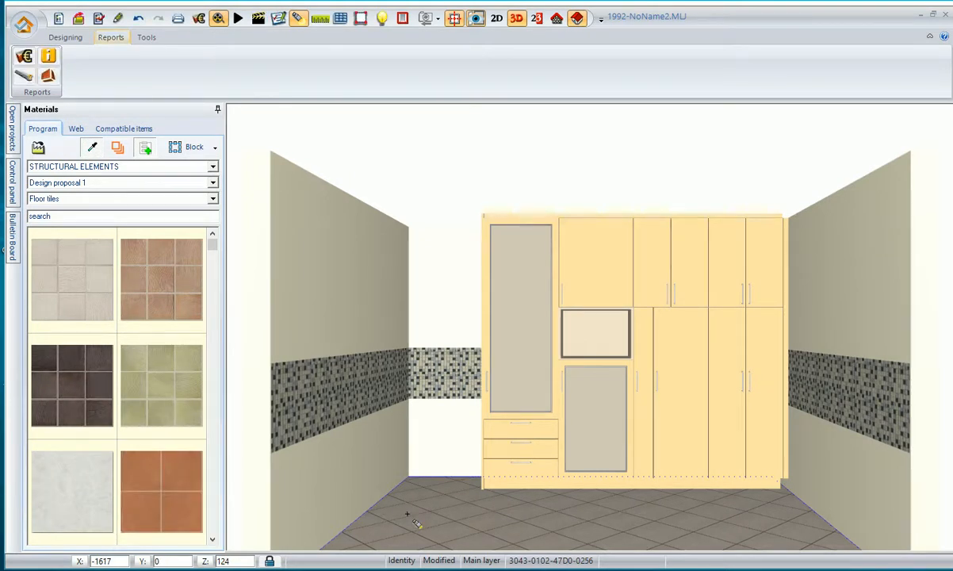
Step: Delete the standard wardrobe from the room
left_click(559, 337)
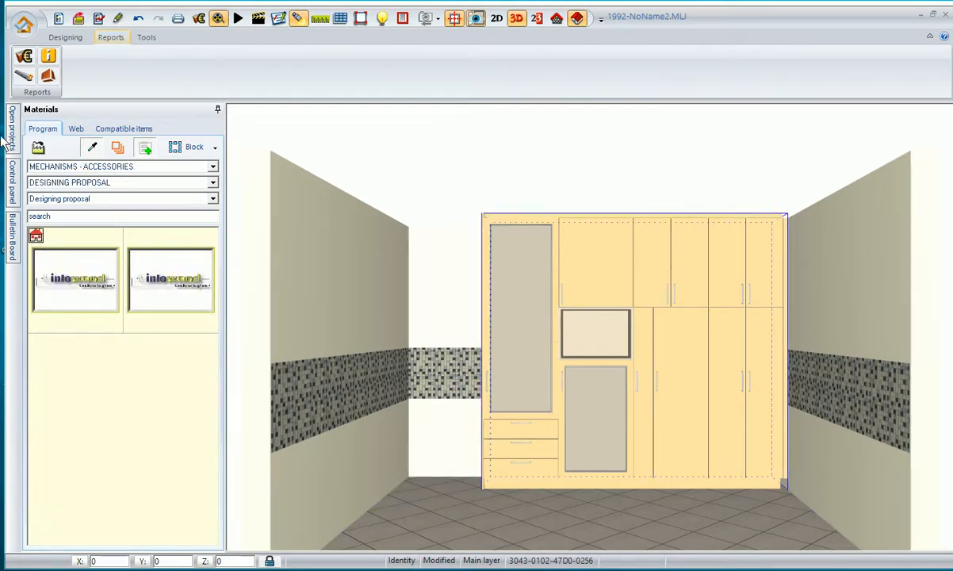
left_click(12, 190)
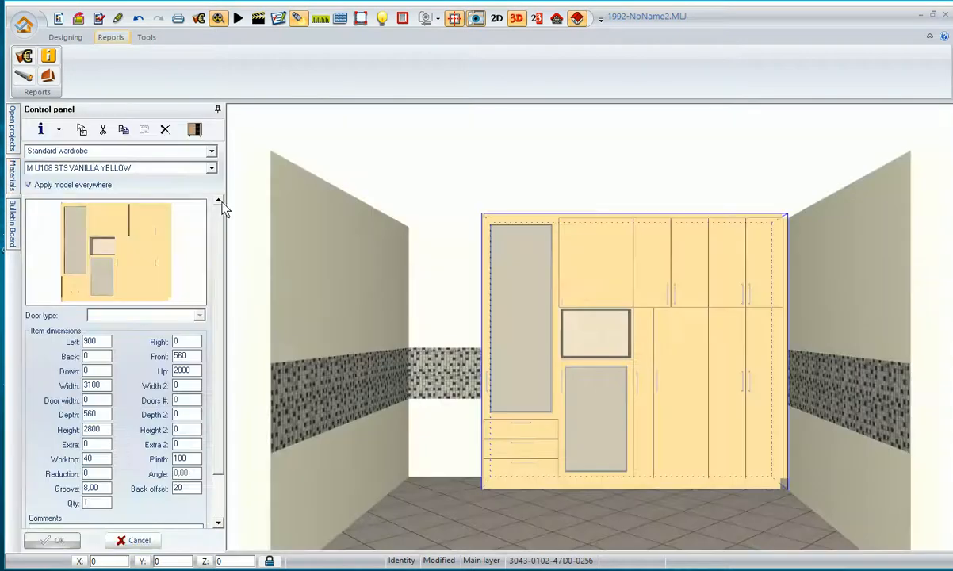
left_click(165, 129)
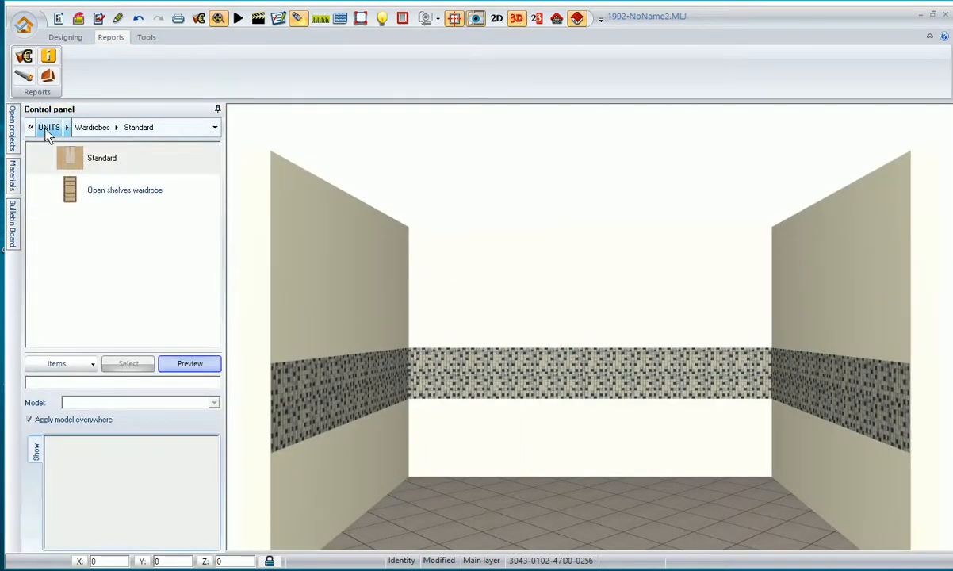
Step: Select the Sliding H.T. unit from the sliding wardrobes and open it in the sliding store wizard
left_click(93, 128)
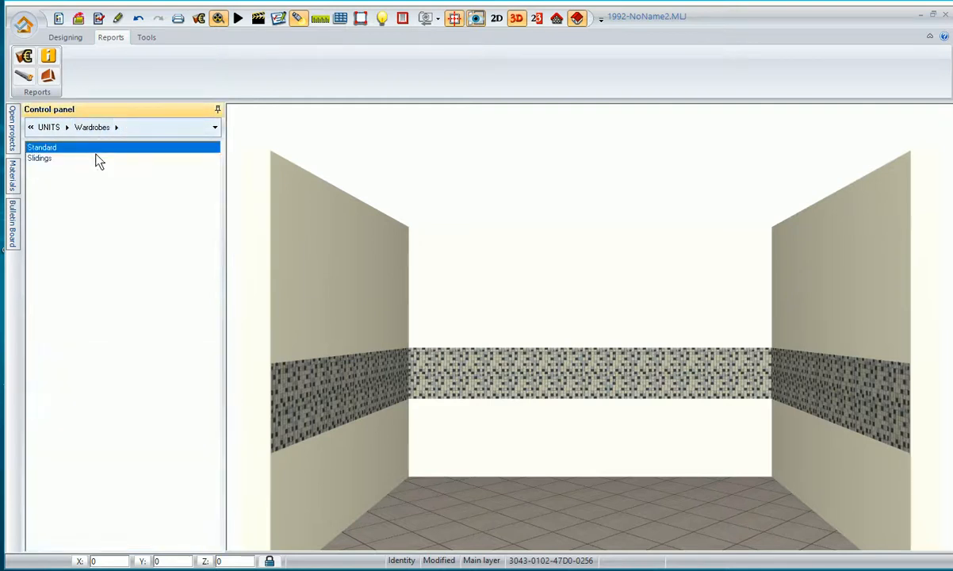
double_click(36, 159)
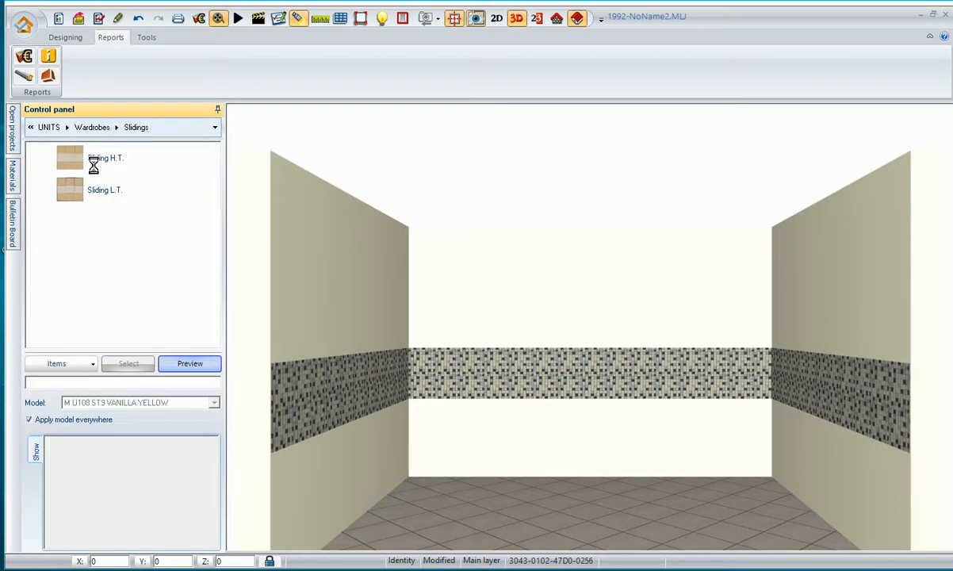
left_click(129, 364)
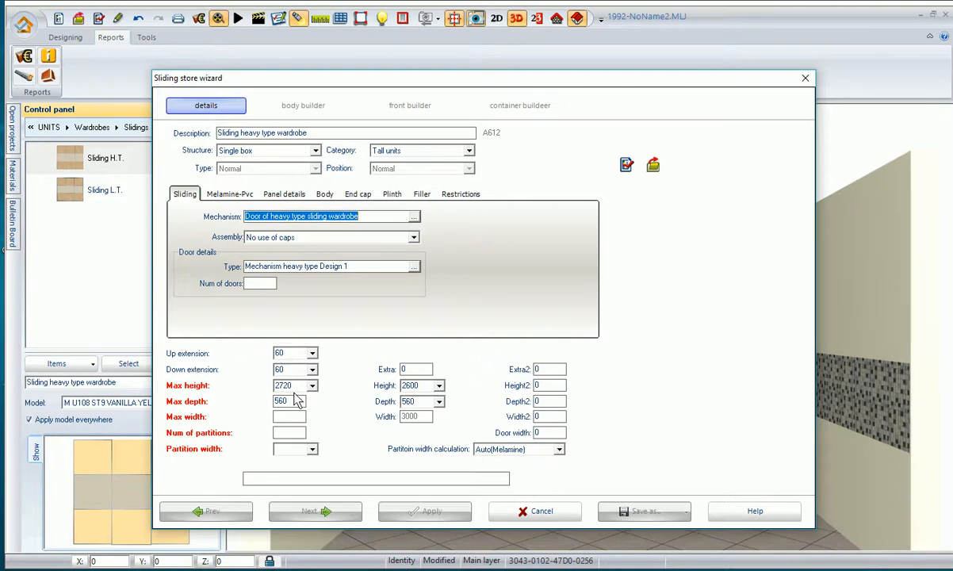
Step: Set the sliding wardrobe's max width to 3000 and its number of partitions to 3
left_click(295, 418)
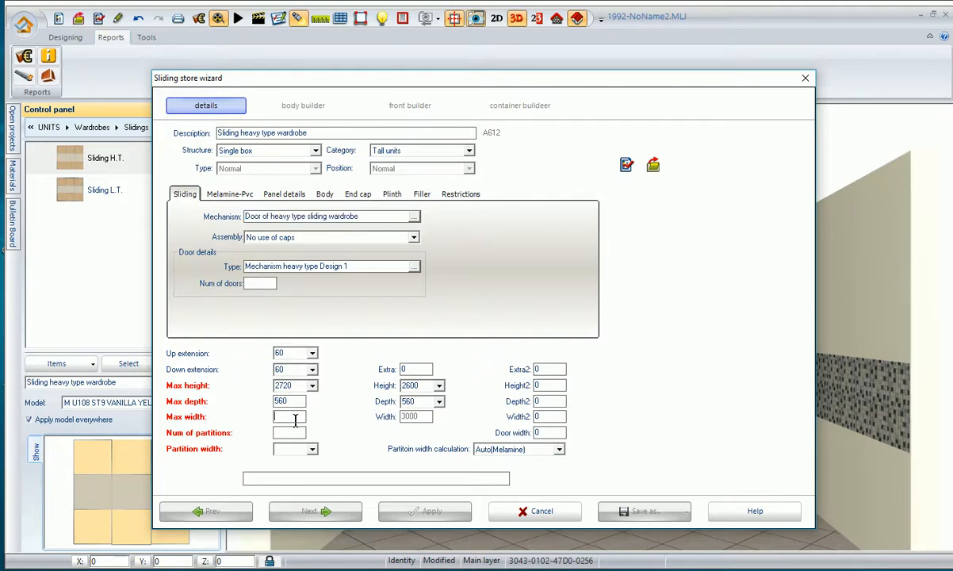
type("3000")
left_click(293, 433)
type("3")
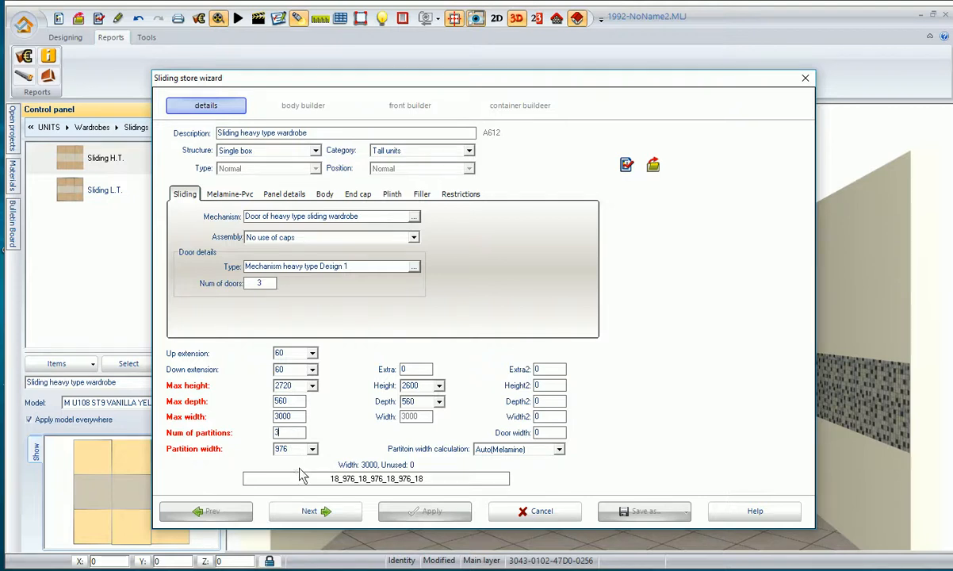
Step: Proceed to the body builder, select the middle partition to inspect it, and continue to the front builder
left_click(310, 512)
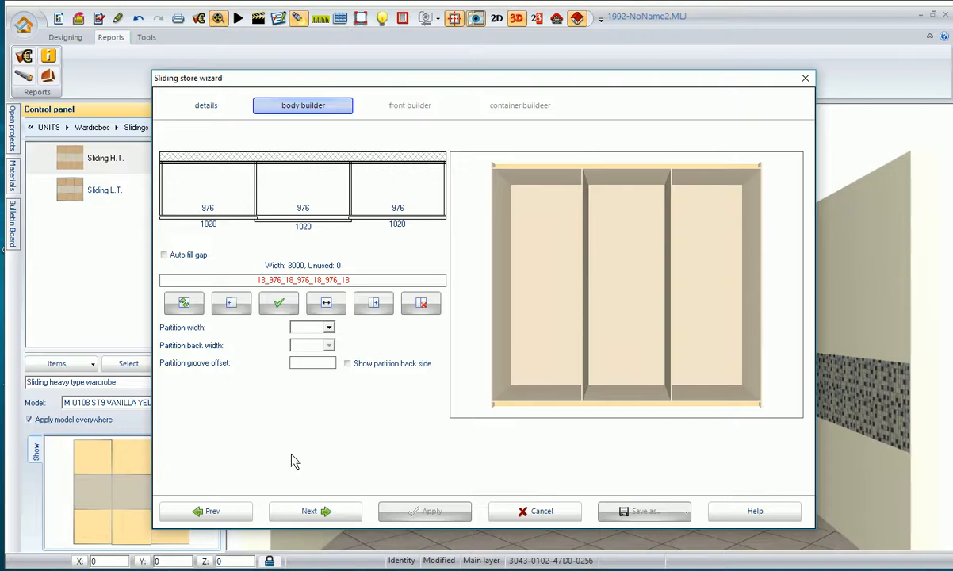
left_click(303, 188)
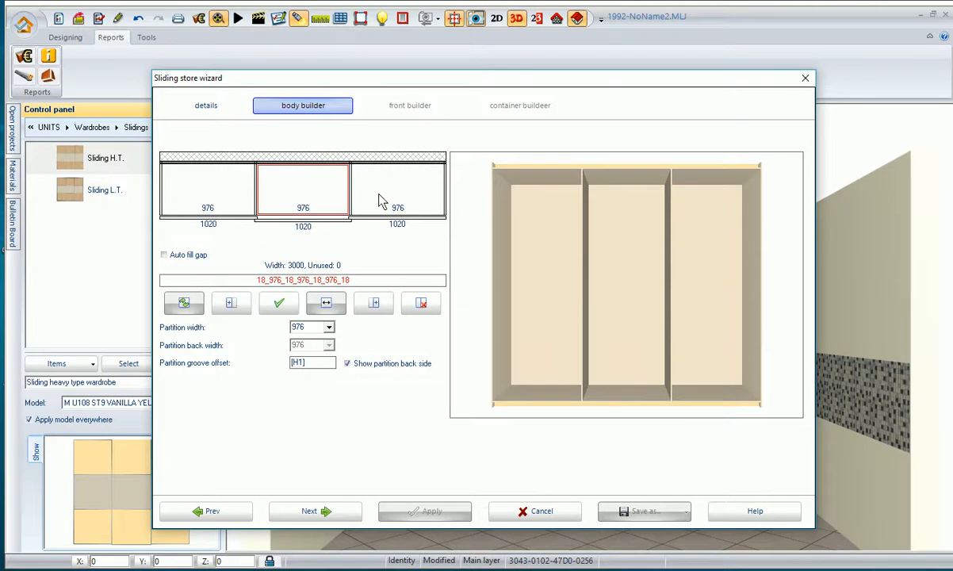
left_click(303, 513)
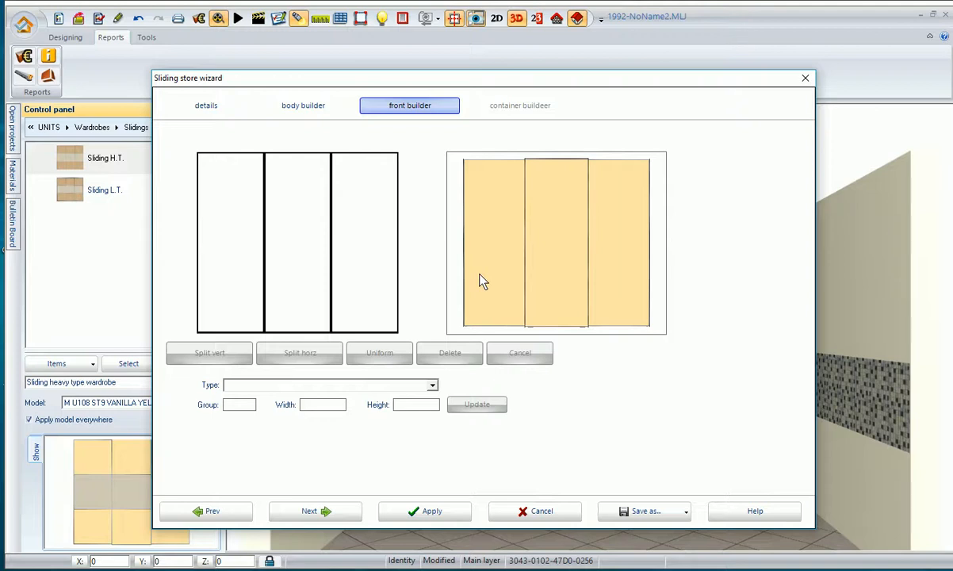
Step: Split the middle door's panel vertically into 4 partitions with the Profil traverse profile
left_click(309, 274)
left_click(308, 279)
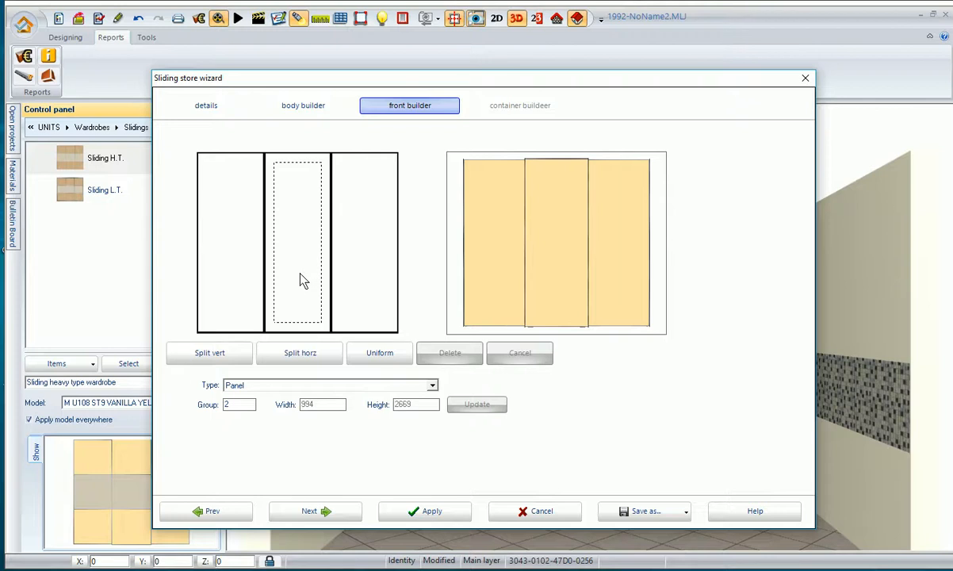
left_click(222, 356)
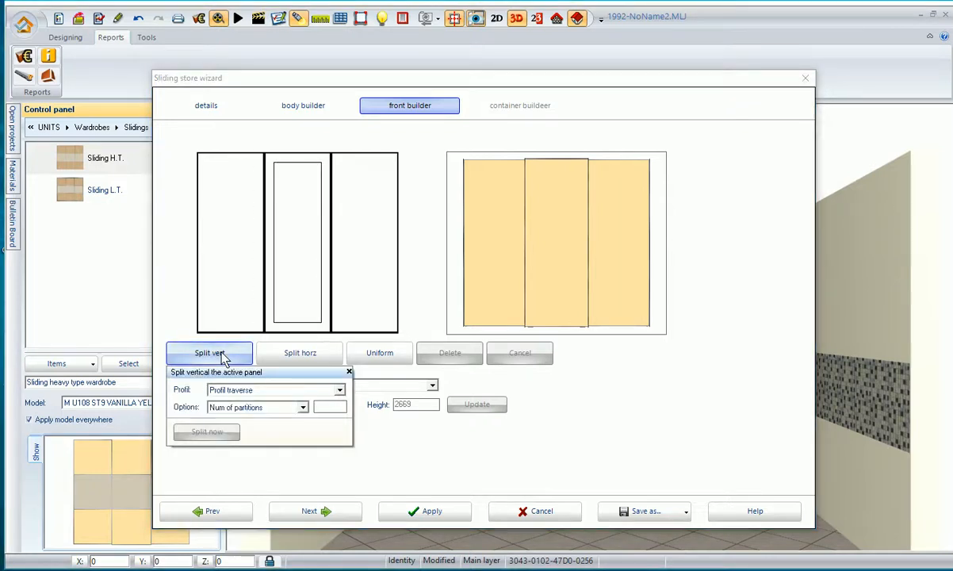
left_click(328, 407)
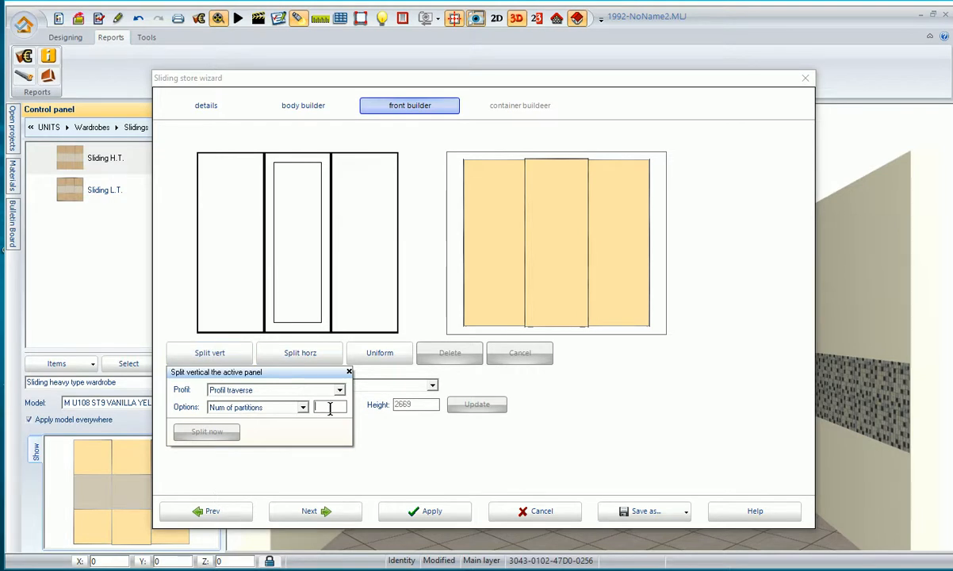
type("4")
left_click(229, 435)
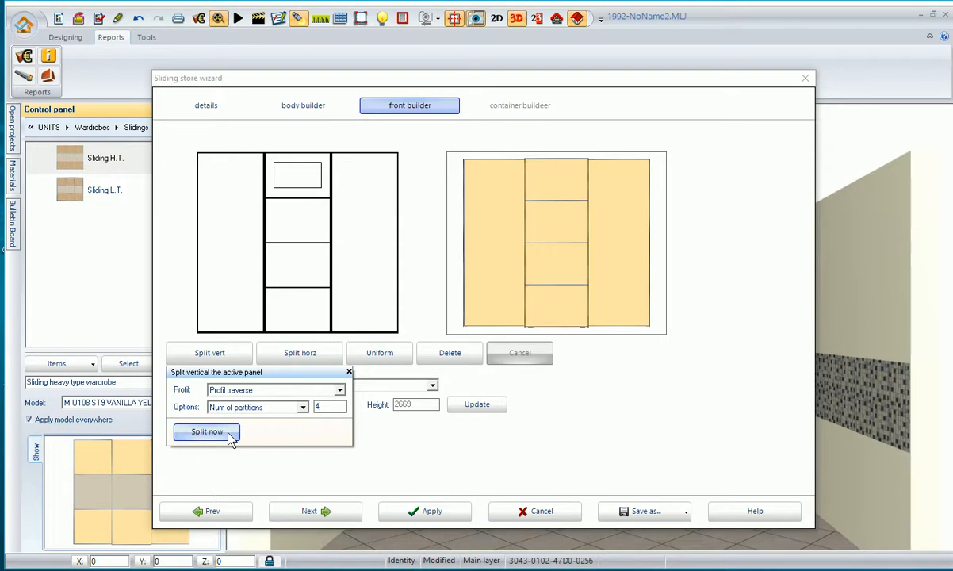
Step: Split the panels of both outer doors vertically into 3 partitions with the Profil traverse profile
left_click(234, 284)
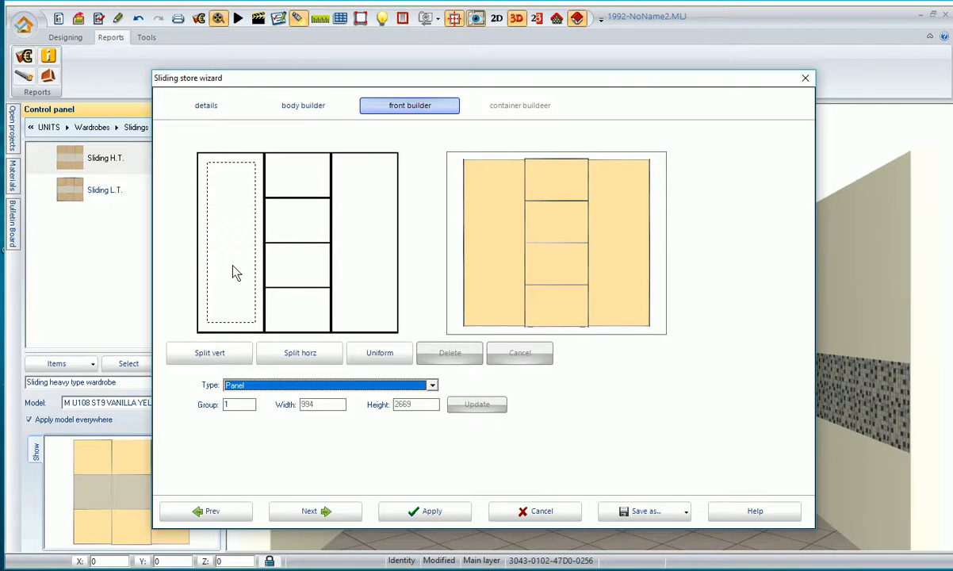
left_click(272, 270)
left_click(359, 269)
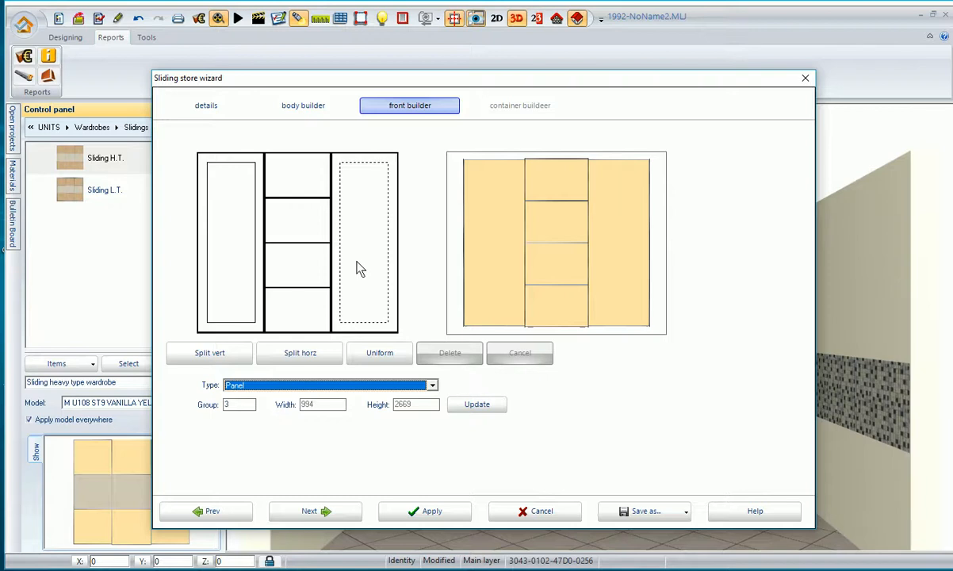
left_click(211, 292)
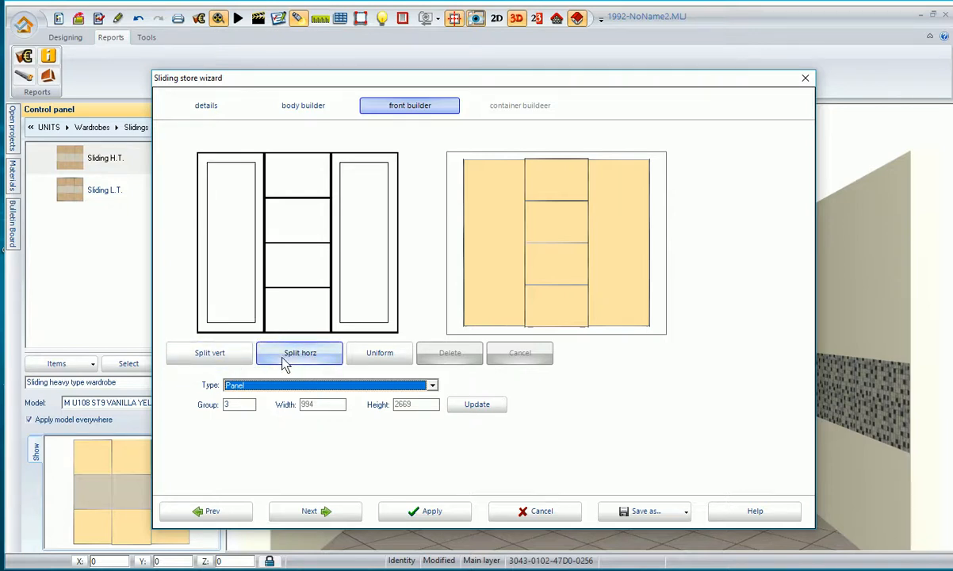
left_click(232, 359)
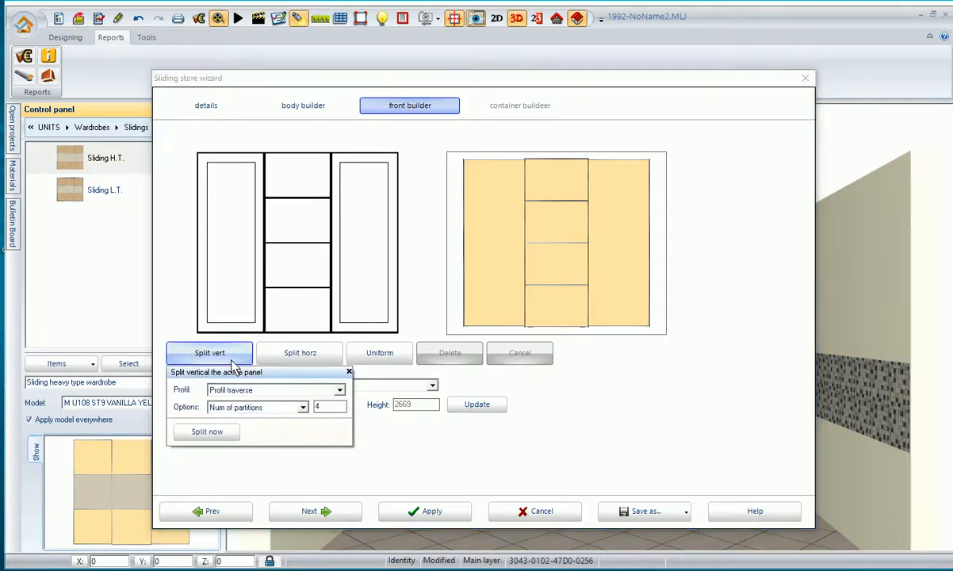
left_click(333, 408)
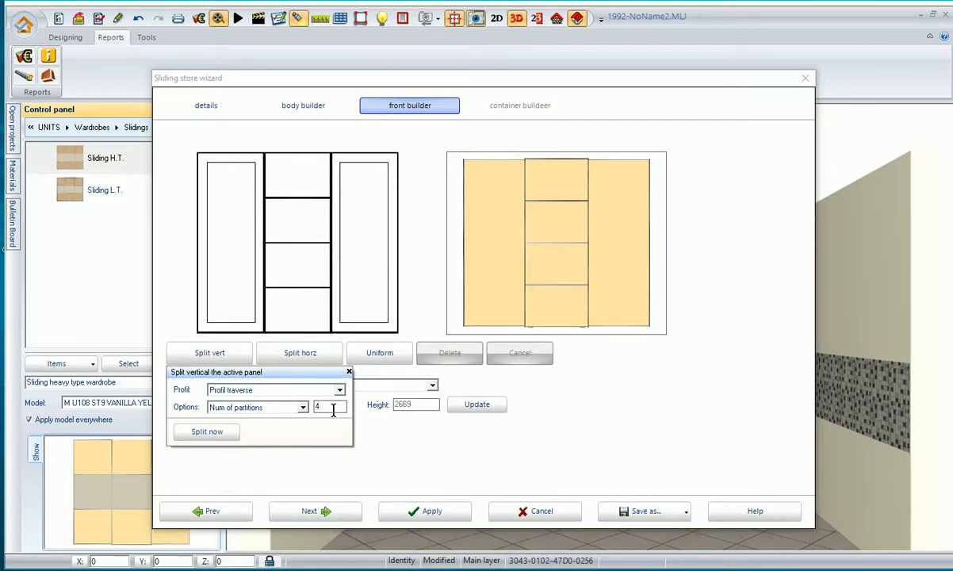
key("BackSpace")
type("3")
left_click(208, 432)
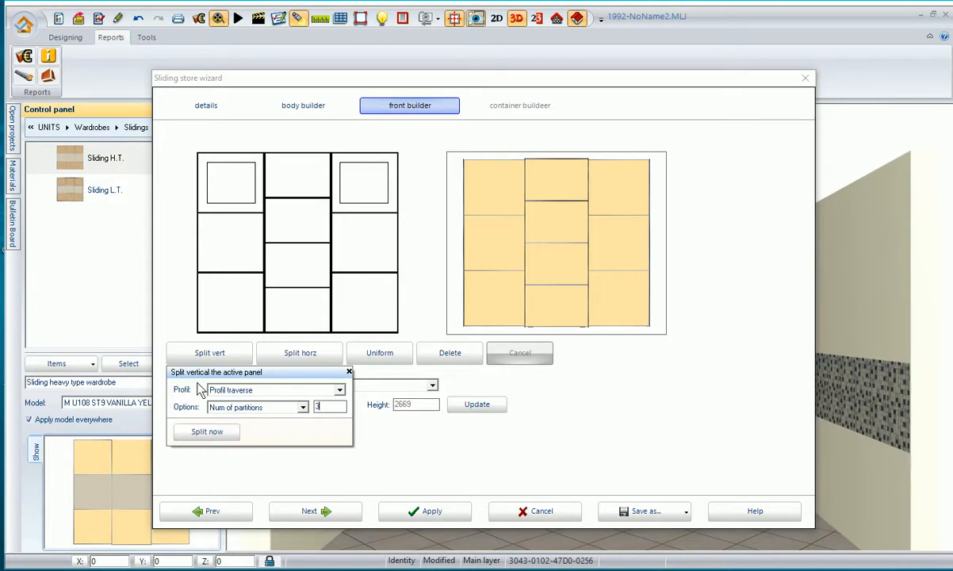
Step: Try to set the height of the upper and lower panels on both outer doors to 800
left_click(238, 189)
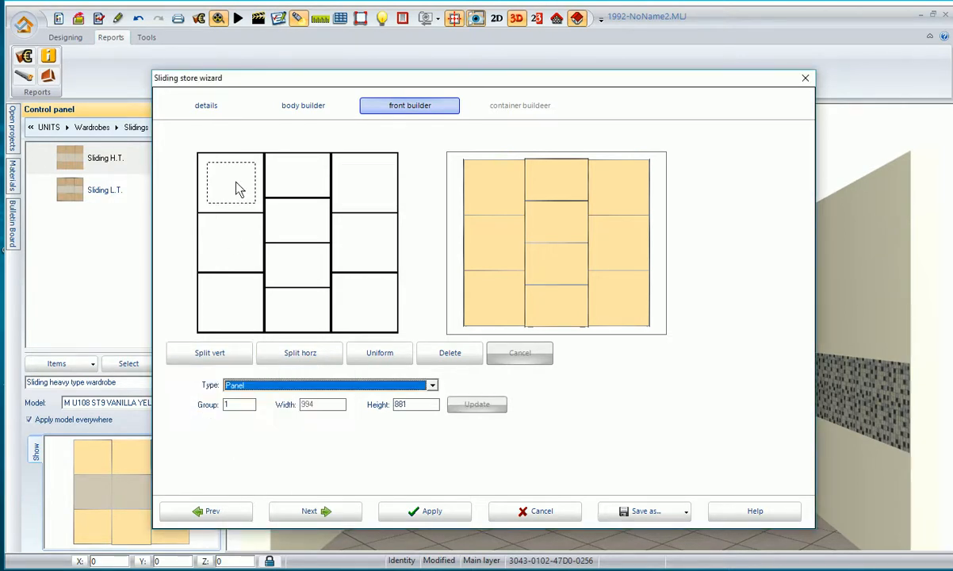
left_click(238, 317)
left_click(377, 184)
left_click(376, 311)
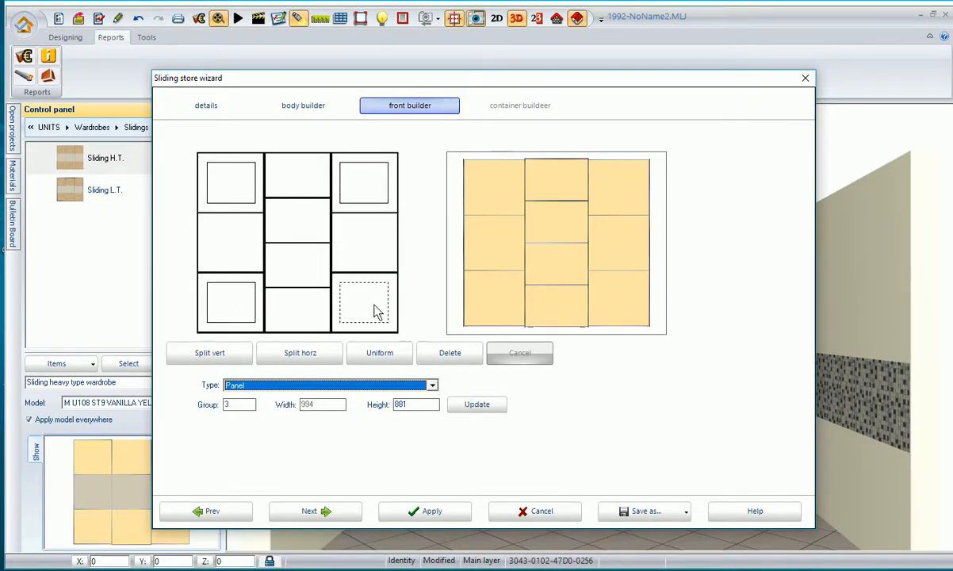
double_click(411, 405)
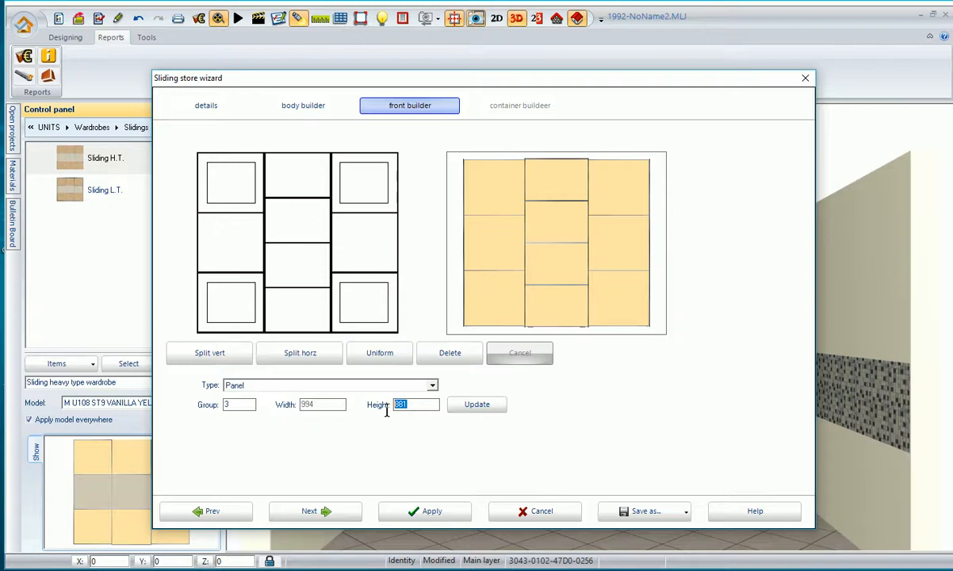
type("800")
left_click(470, 406)
left_click(373, 303)
Step: Split the two central panels of the middle door horizontally into 2 partitions with the Profil traverse vertical profile
left_click(299, 224)
left_click(304, 262)
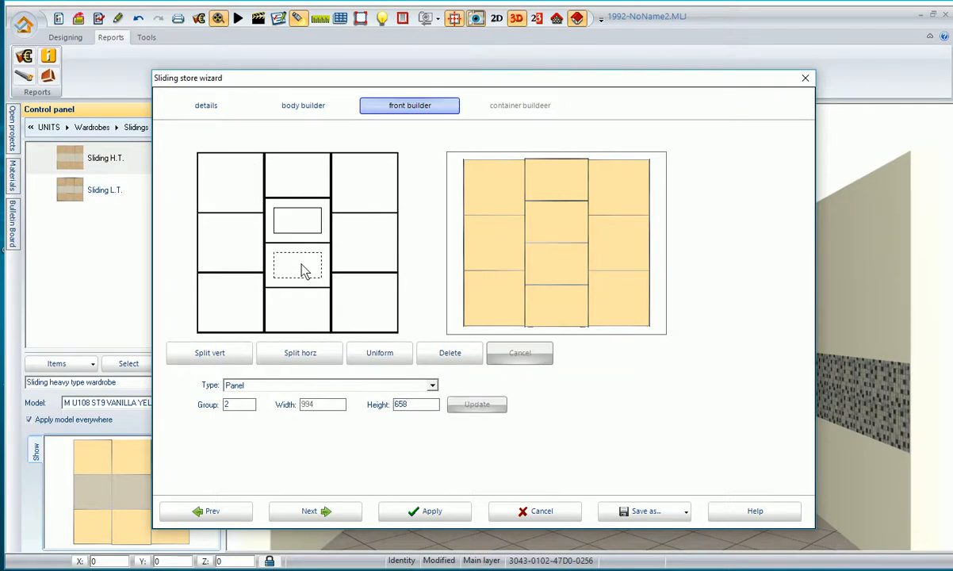
left_click(303, 267)
left_click(301, 232)
left_click(287, 353)
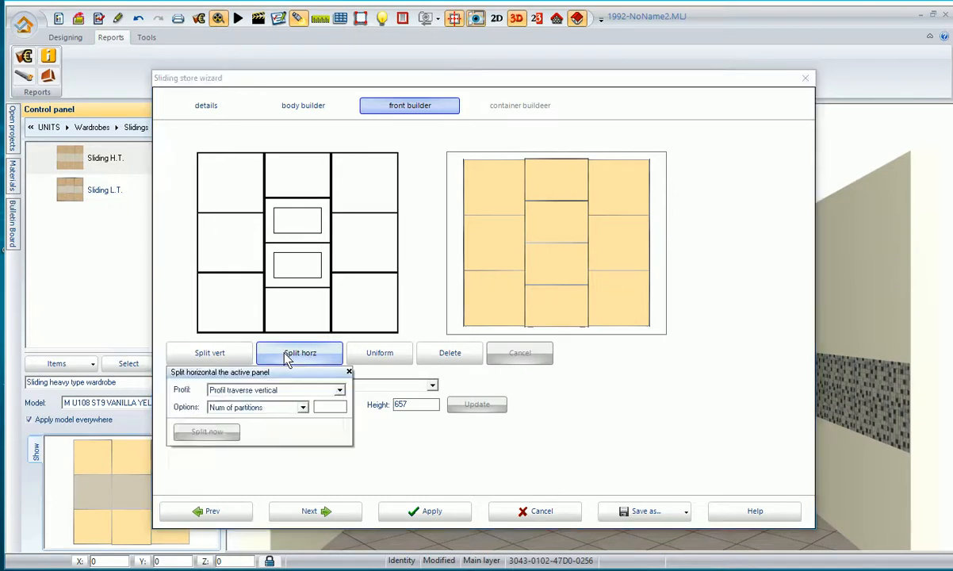
left_click(323, 406)
type("2")
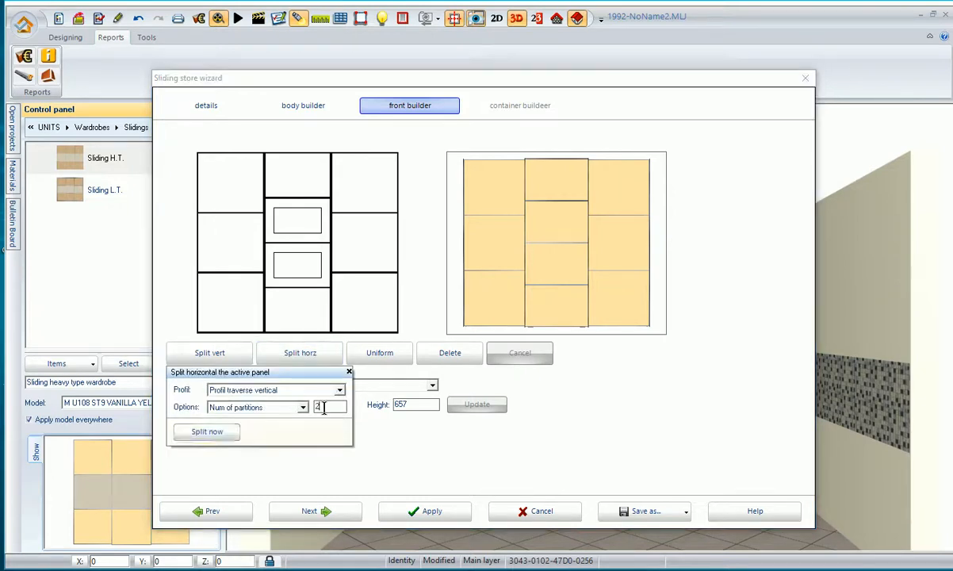
left_click(203, 435)
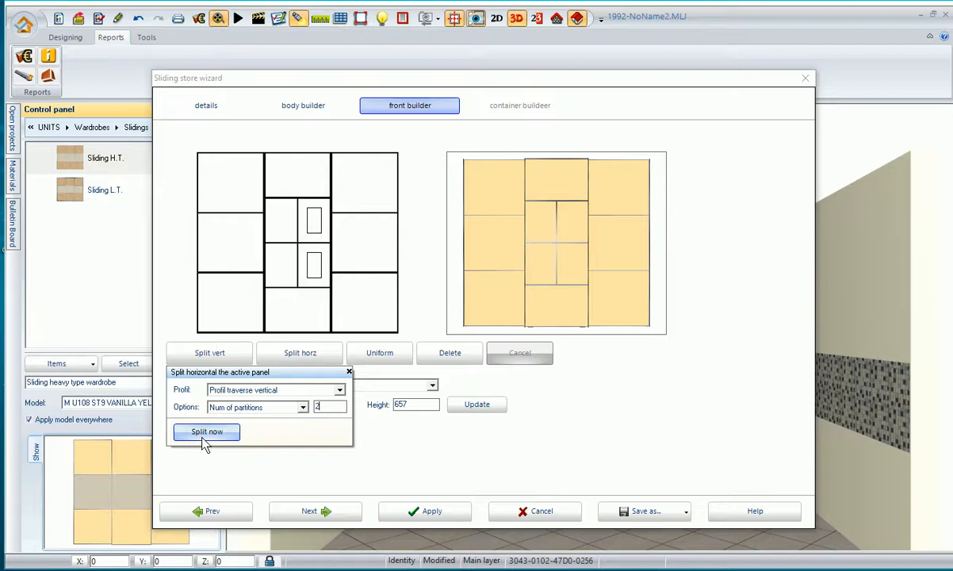
Step: Change the upper-left and lower-right small panels of the middle door to the Glass type
left_click(284, 223)
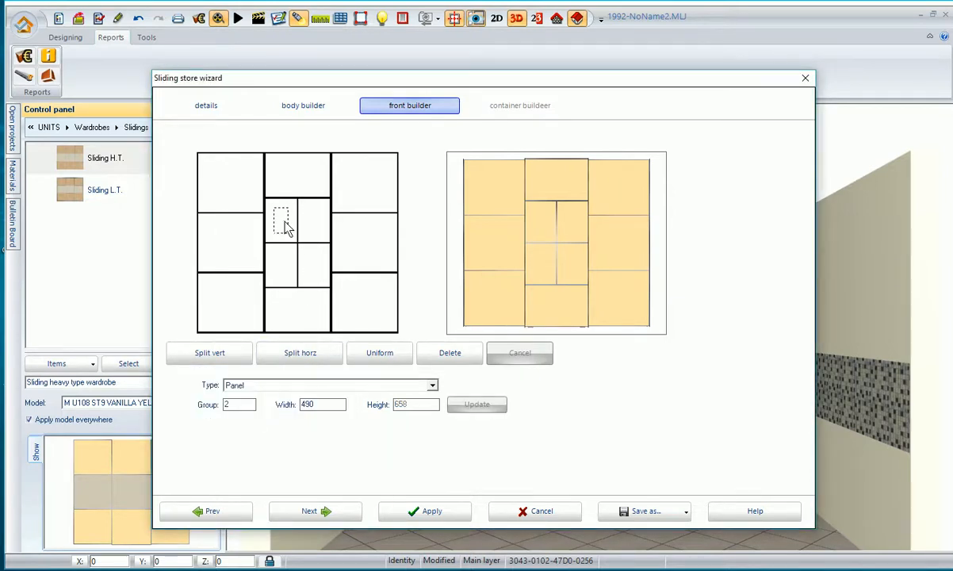
left_click(315, 272)
left_click(319, 387)
left_click(319, 406)
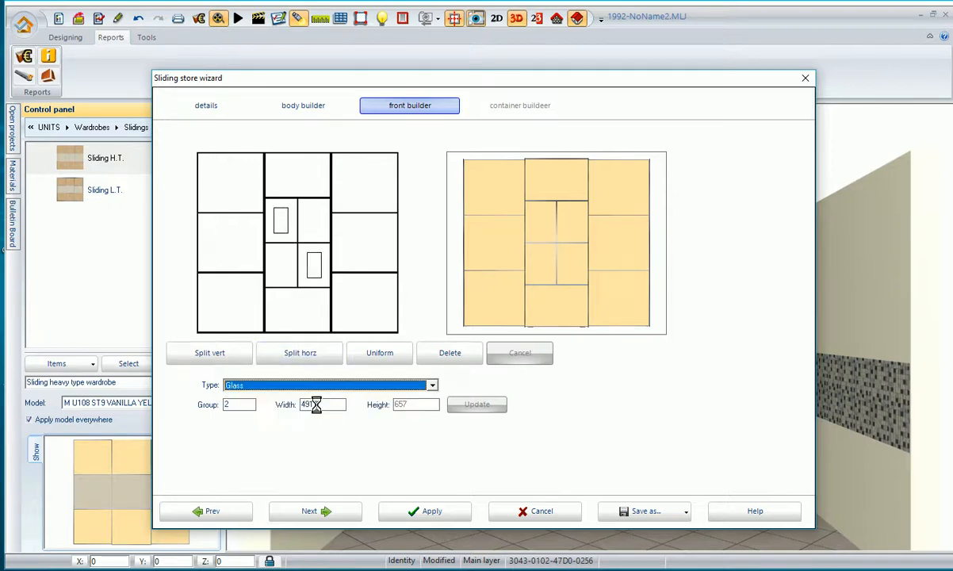
Step: Change the central panel of the left door to the Mirror type
left_click(233, 248)
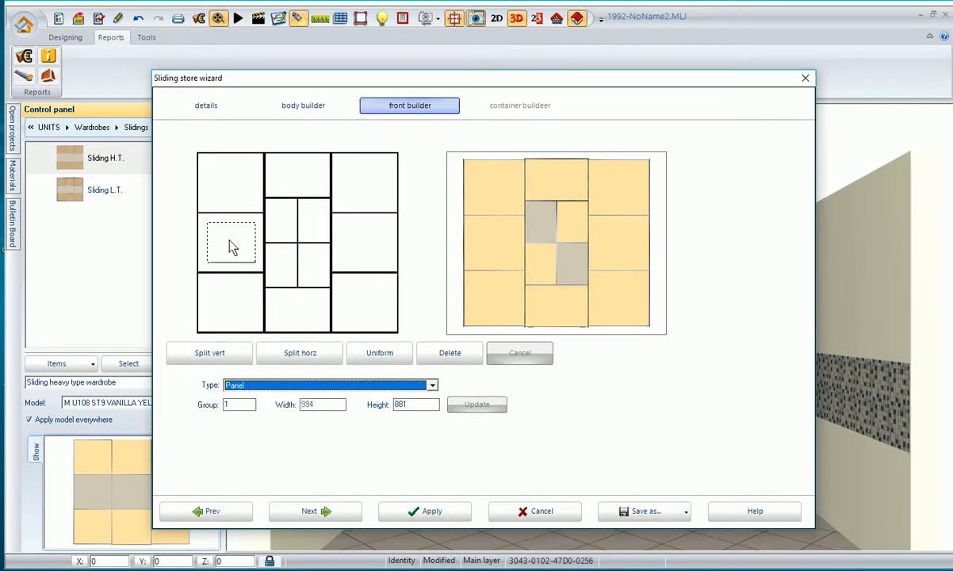
left_click(269, 386)
left_click(268, 416)
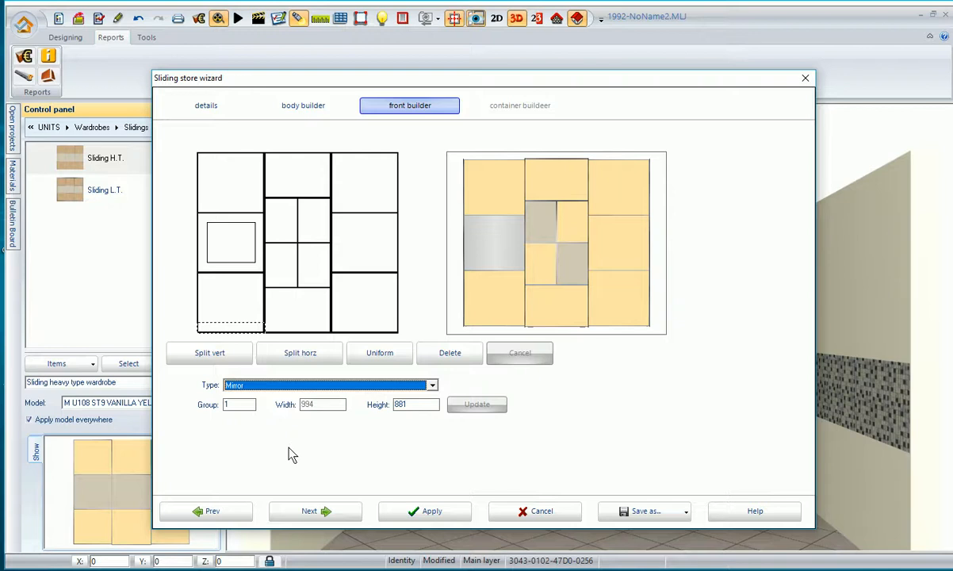
Step: In the container builder, add a fixed horizontal shelf to the third partition, 1000 from its top in local coordinates
left_click(310, 510)
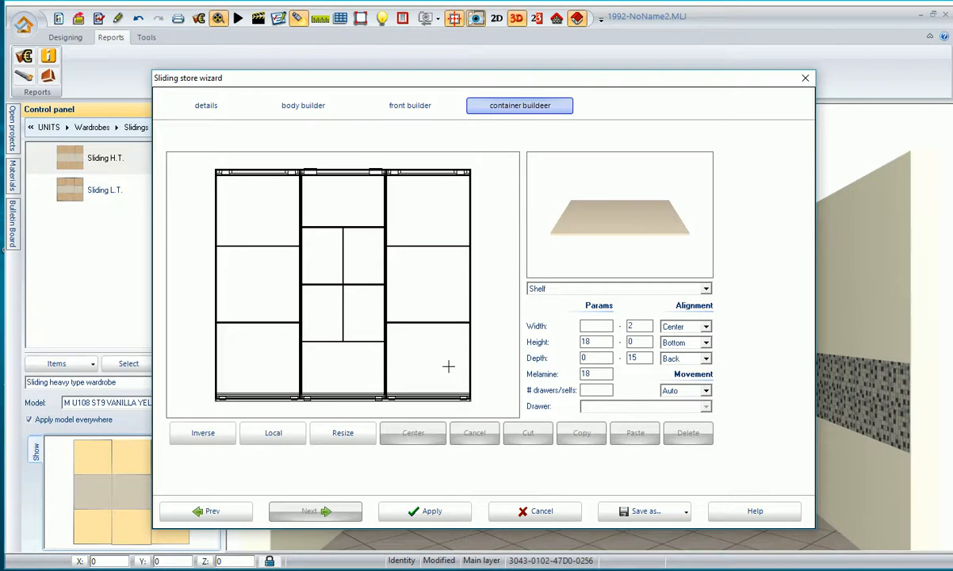
left_click(565, 296)
left_click(568, 315)
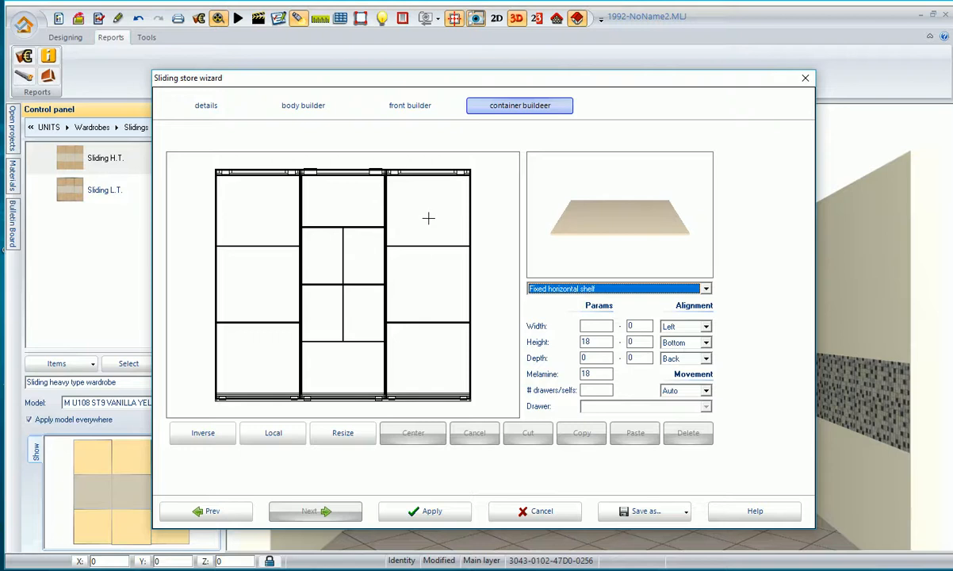
left_click_drag(428, 218, 287, 415)
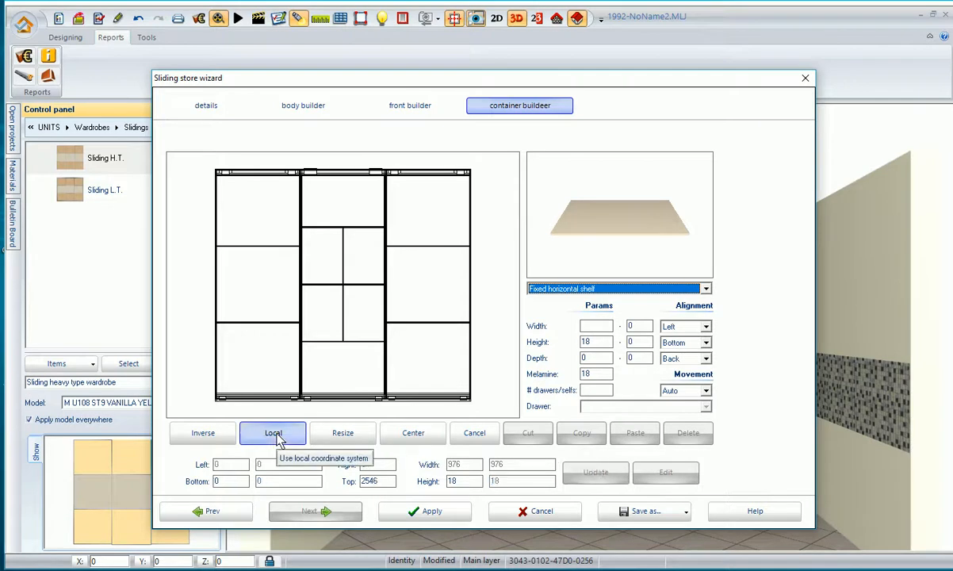
left_click(275, 435)
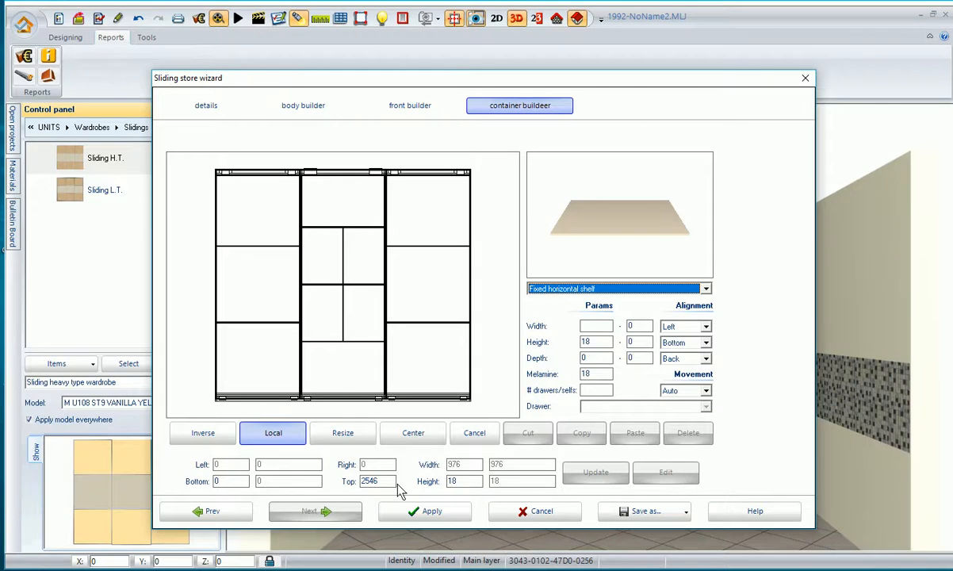
double_click(372, 482)
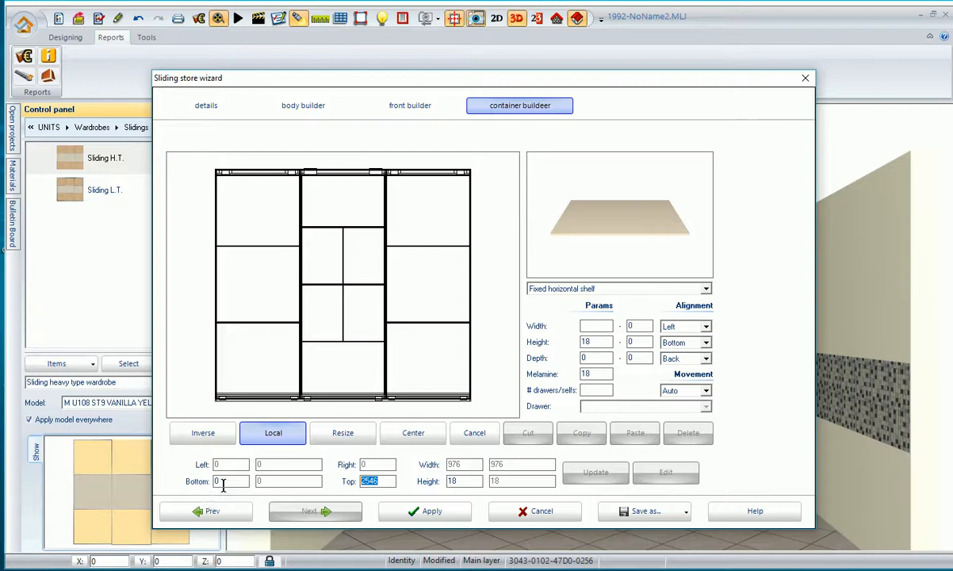
type("1000")
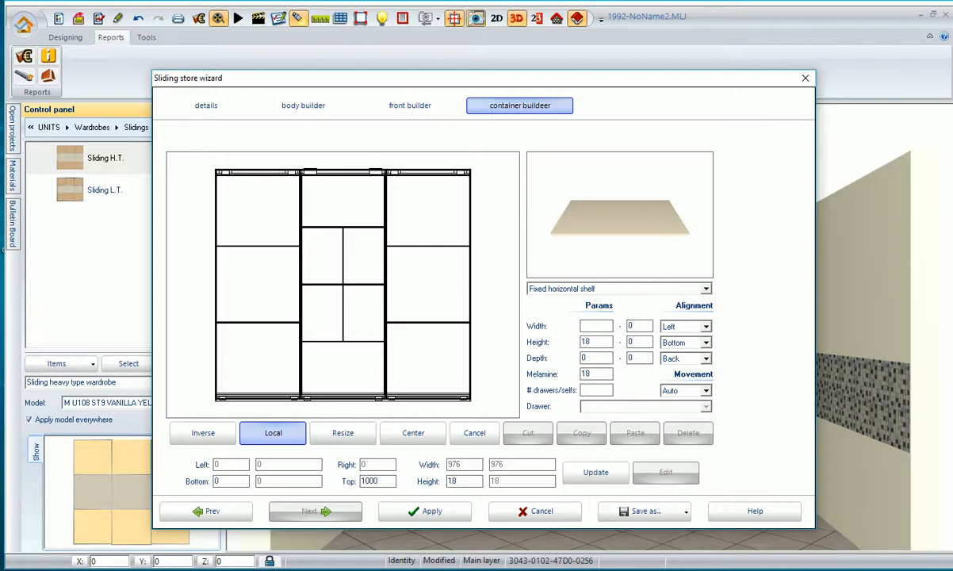
left_click(595, 474)
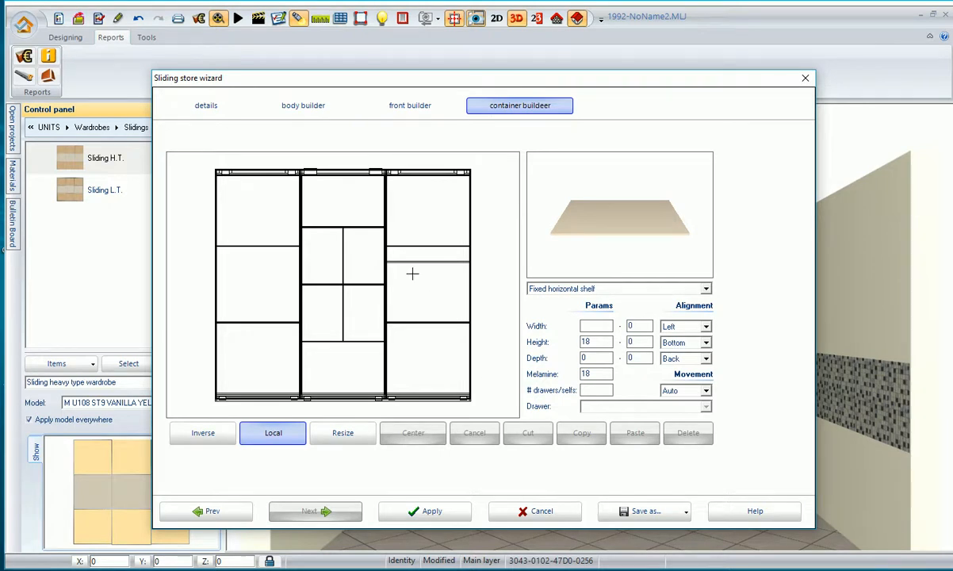
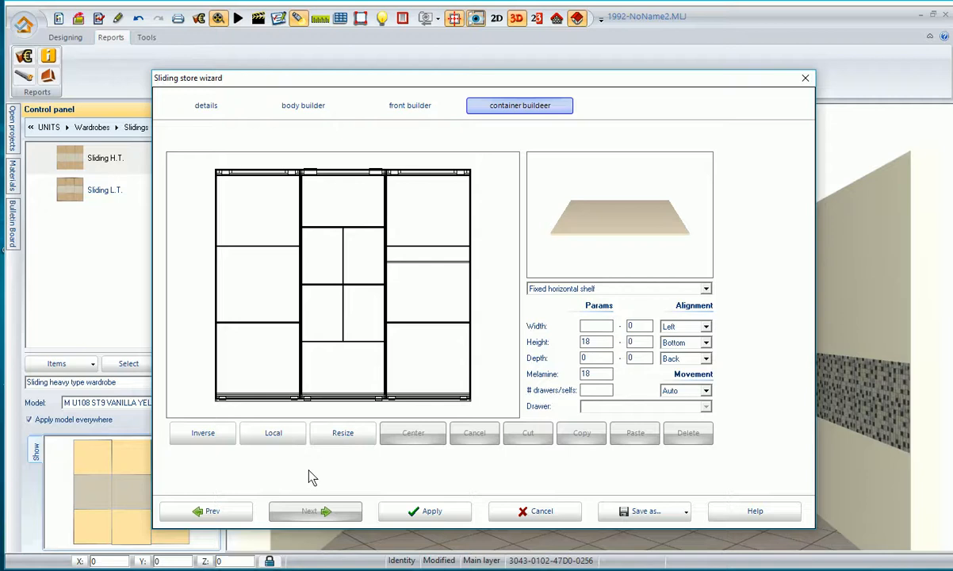
left_click(551, 290)
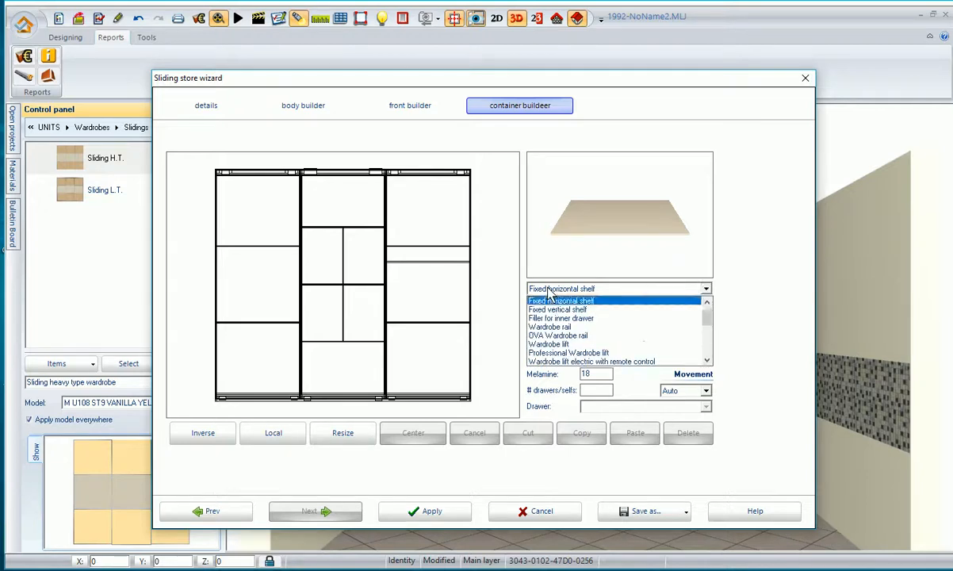
scroll(635, 360, "down", 1)
scroll(635, 359, "down", 3)
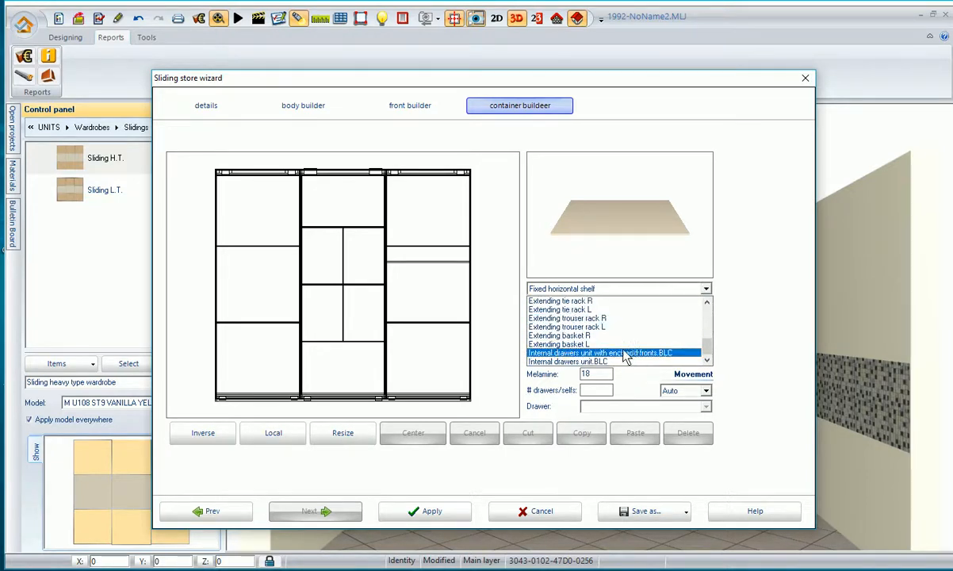
left_click(670, 354)
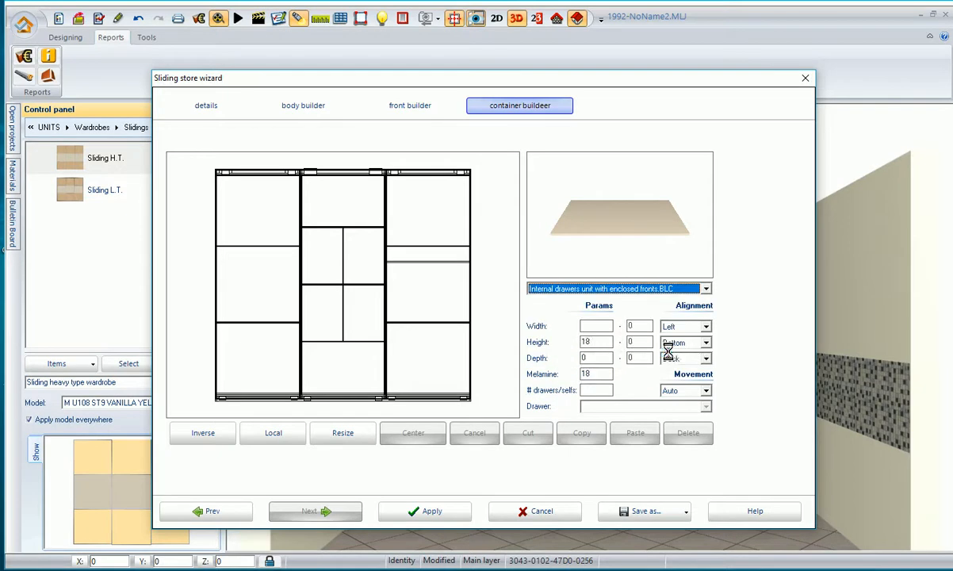
Step: Place a 50-wide filler for inner drawer against the left side of the third partition, below the fixed horizontal shelf
left_click(608, 290)
scroll(601, 335, "up", 5)
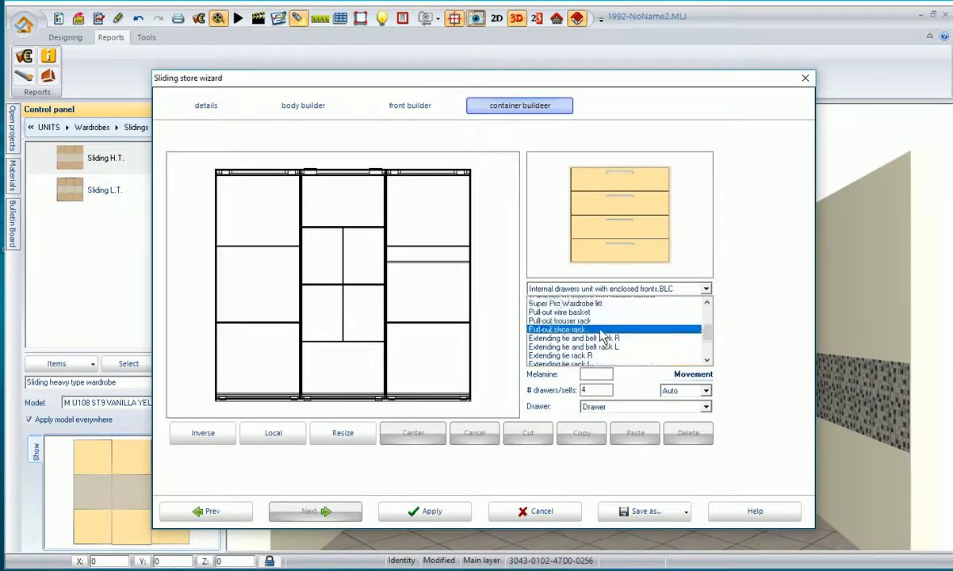
scroll(601, 335, "up", 1)
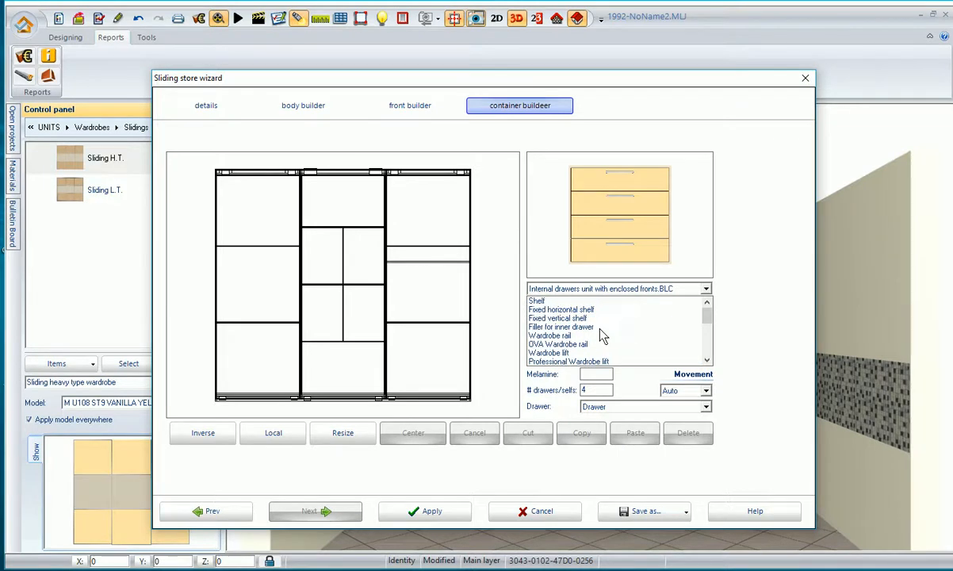
scroll(586, 331, "down", 7)
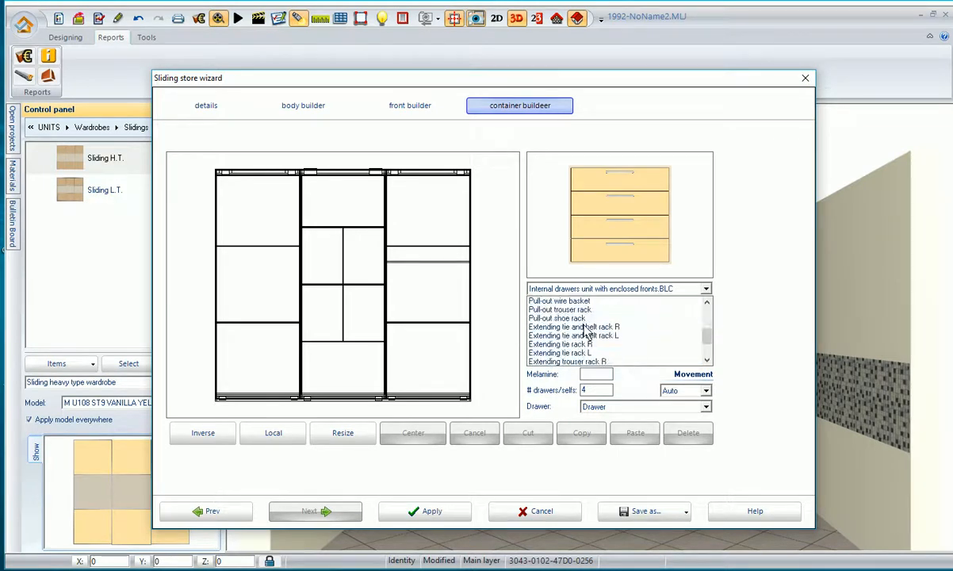
scroll(587, 333, "down", 1)
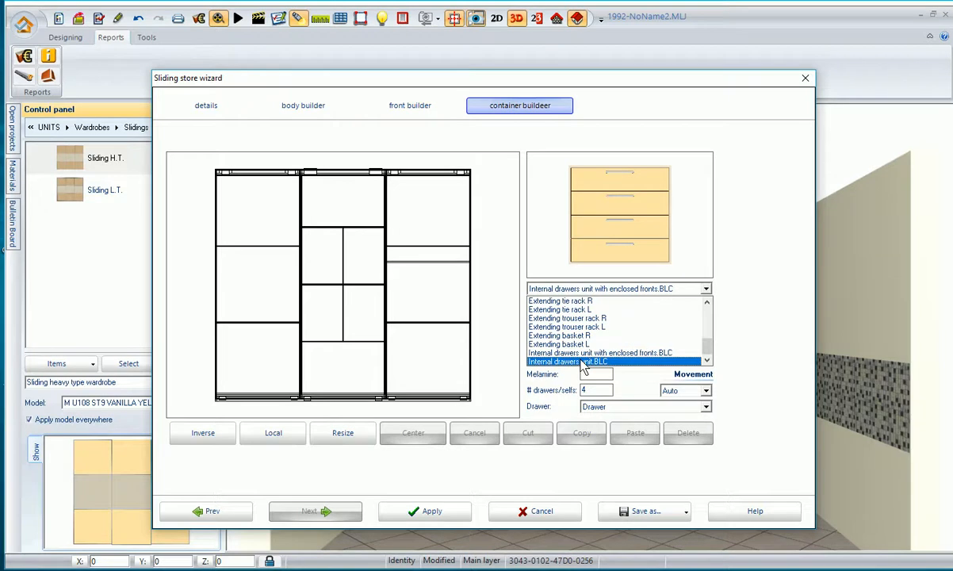
scroll(584, 353, "up", 5)
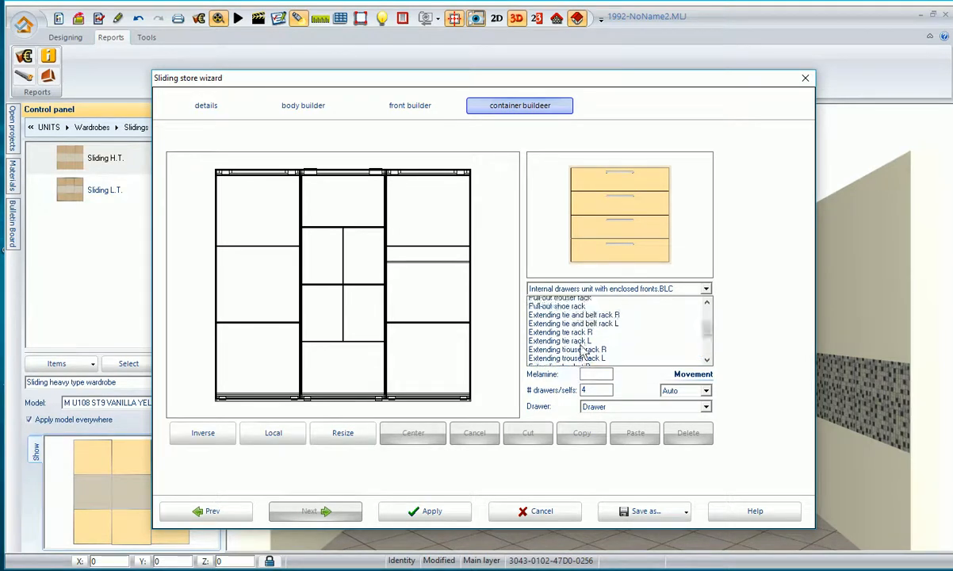
scroll(585, 353, "up", 1)
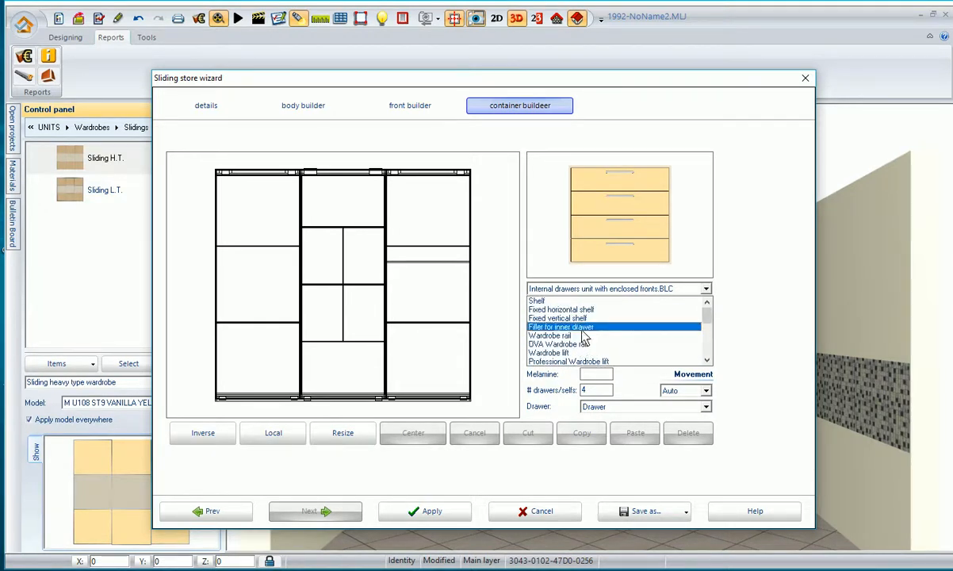
left_click(583, 328)
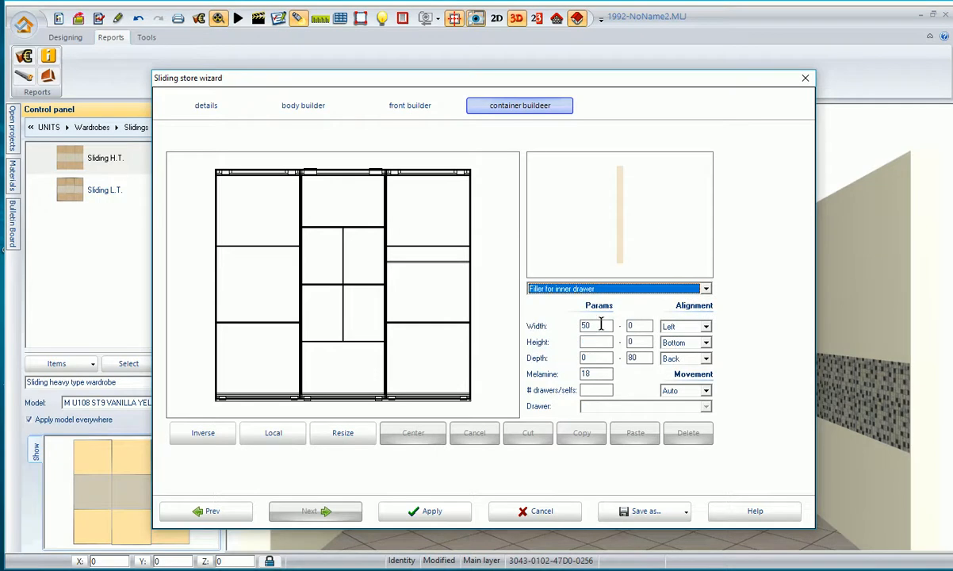
left_click(602, 324)
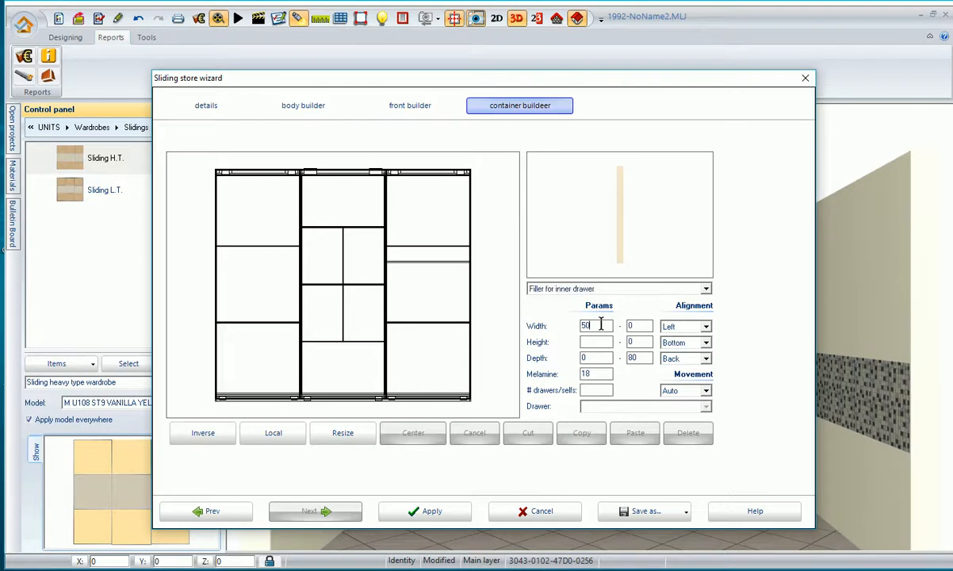
left_click(634, 358)
left_click(396, 361)
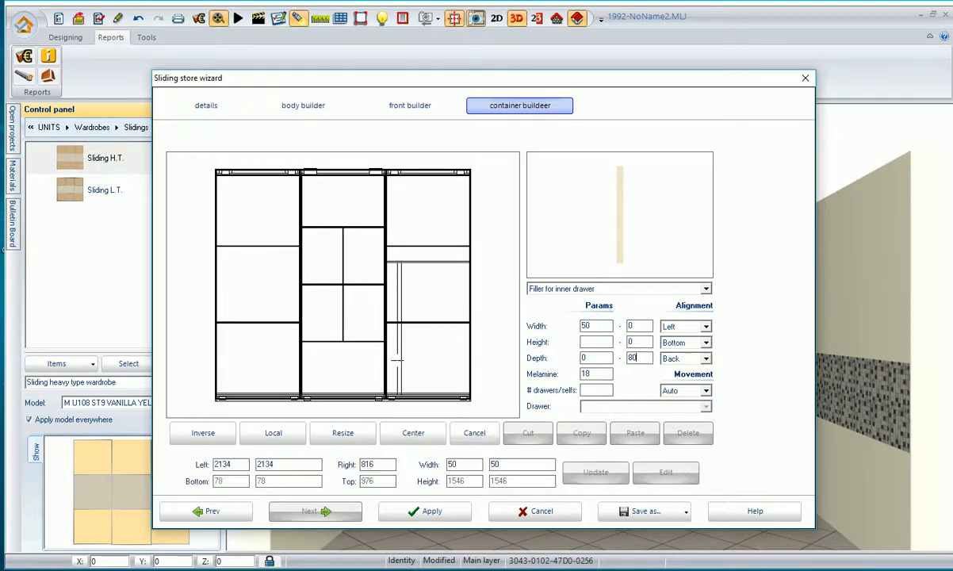
left_click_drag(387, 361, 387, 356)
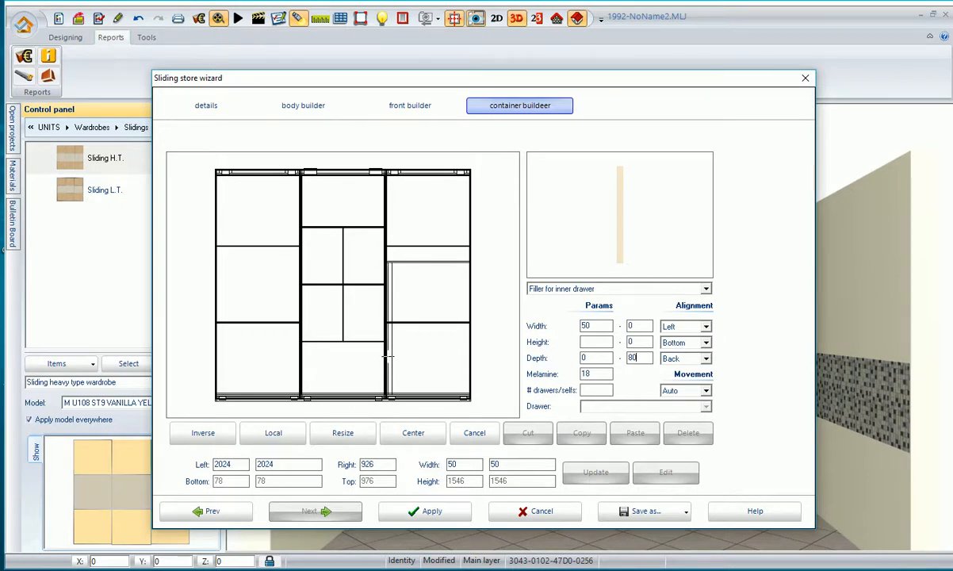
left_click(388, 357)
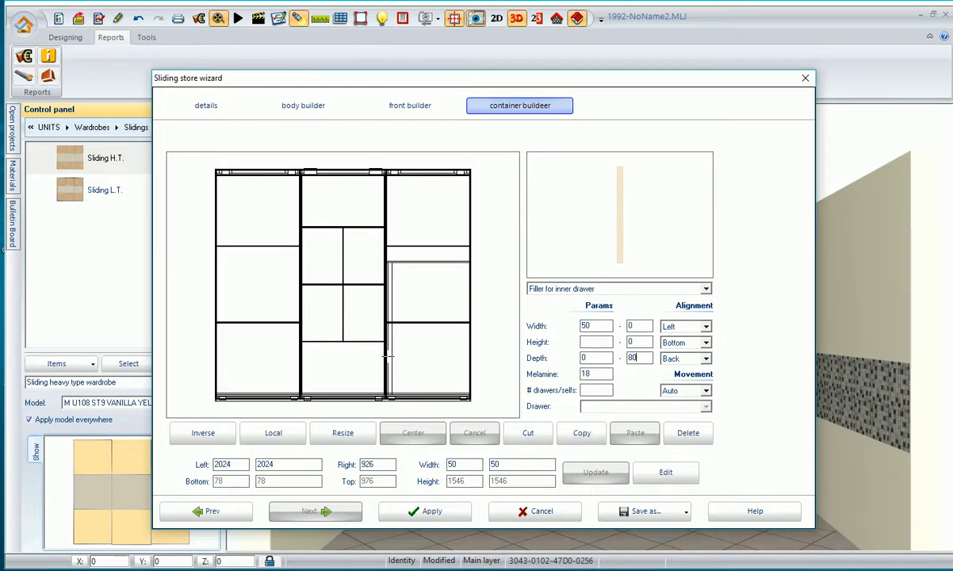
Step: Place a second 50-wide inner drawer filler at the right side of the third partition, below the fixed shelf
left_click(453, 356)
left_click(443, 362)
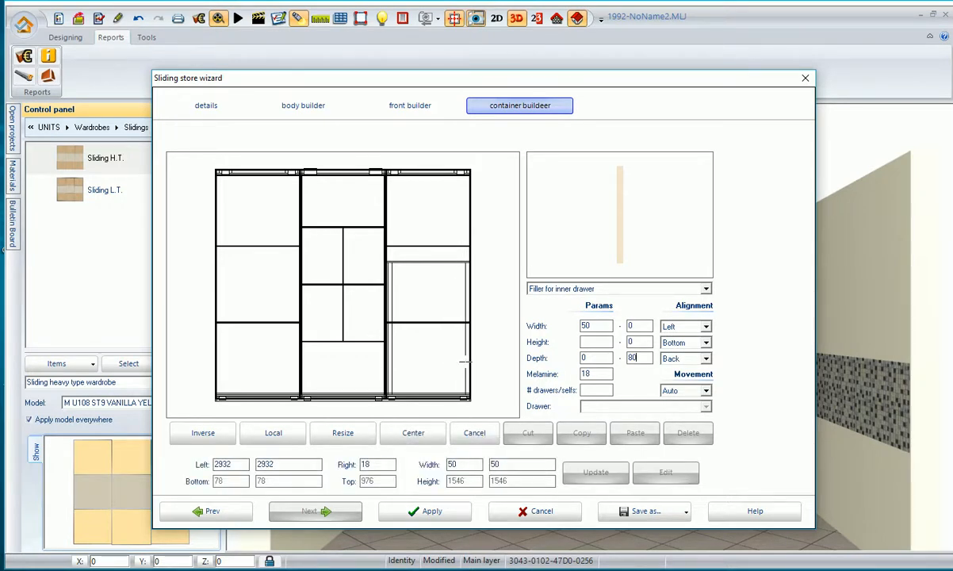
left_click(462, 362)
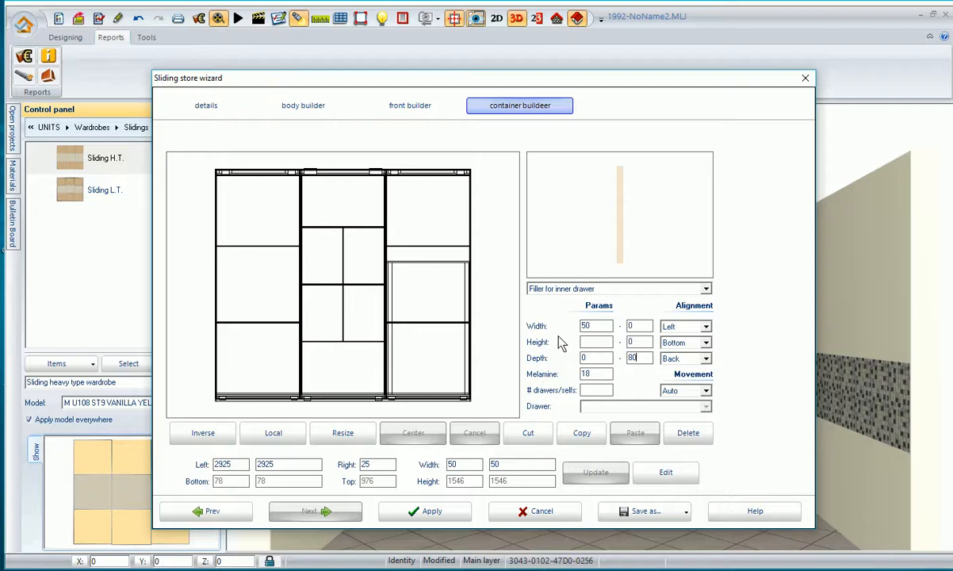
Step: Add an internal drawers unit with enclosed fronts and 4 drawers between the two fillers of the third partition
left_click(600, 288)
scroll(601, 309, "down", 5)
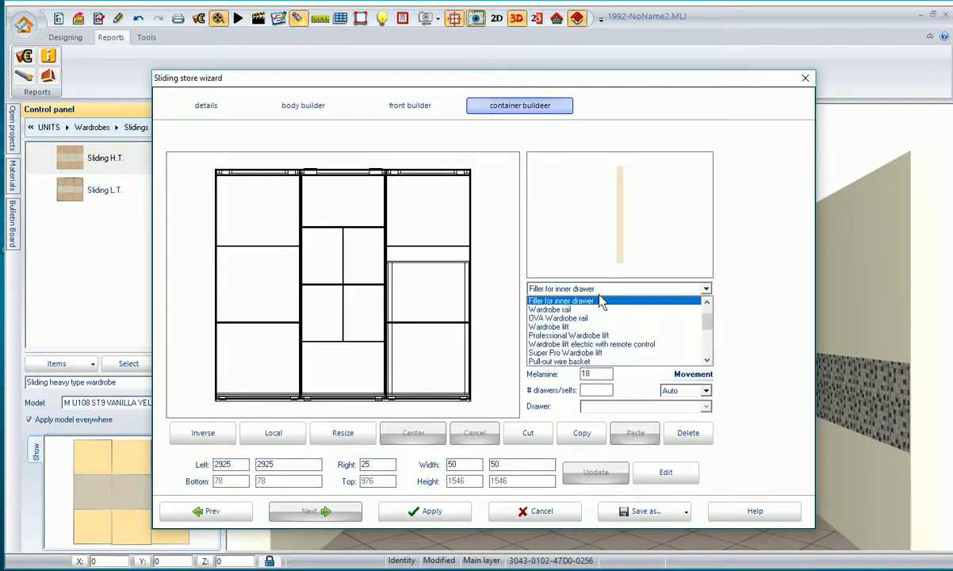
scroll(603, 316, "down", 1)
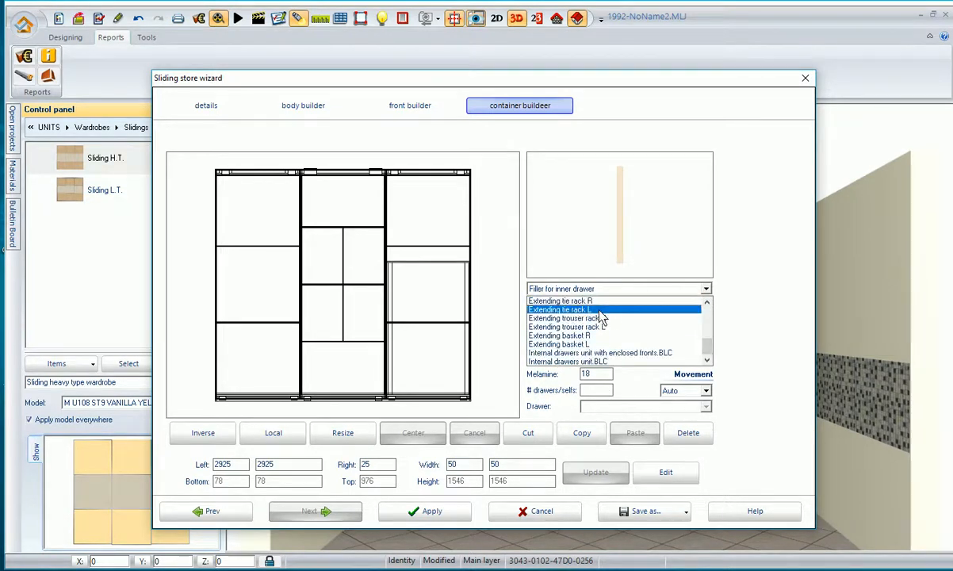
left_click(597, 354)
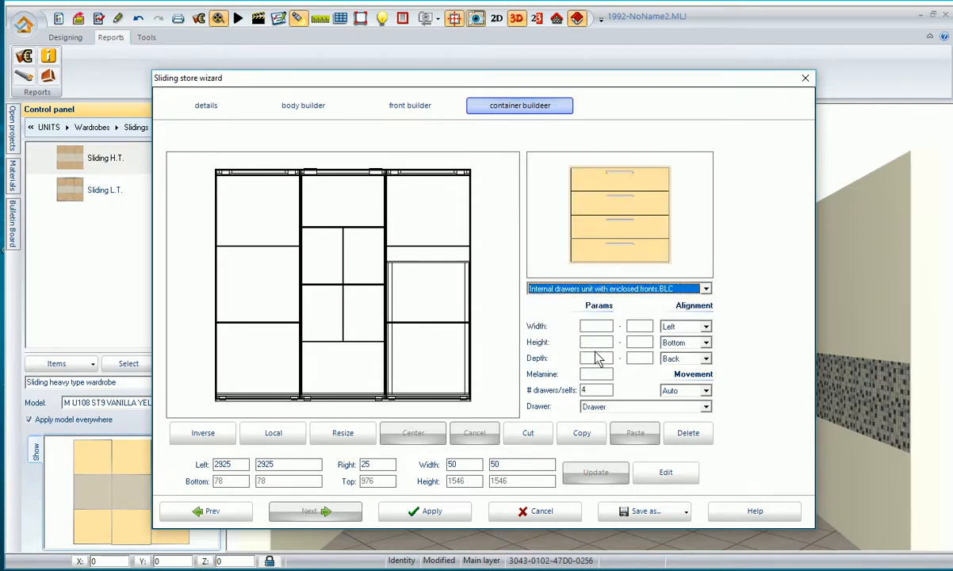
left_click(590, 389)
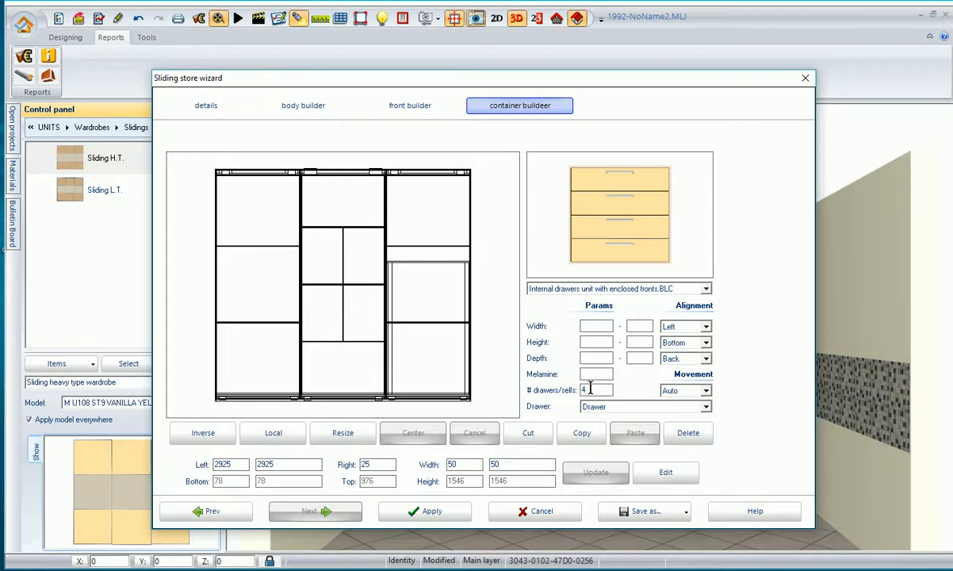
left_click(431, 372)
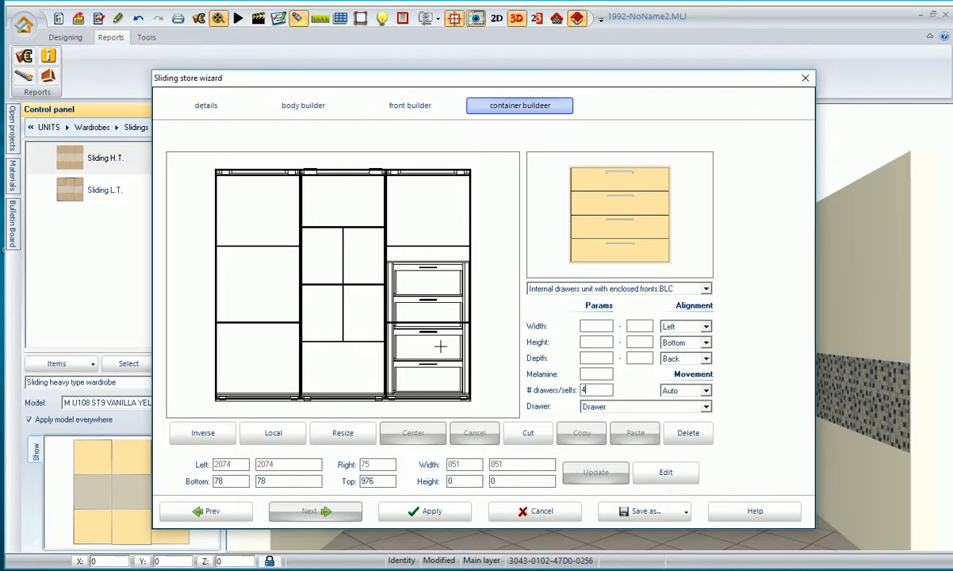
Step: Add an internal drawers unit with 4 drawers and a height of 800 at the bottom of the first partition
left_click(565, 289)
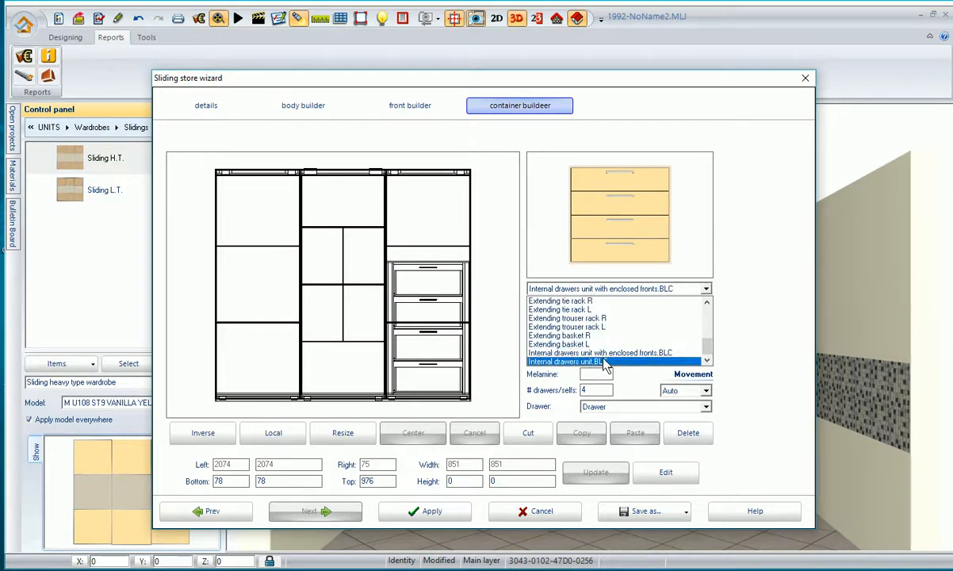
left_click(605, 362)
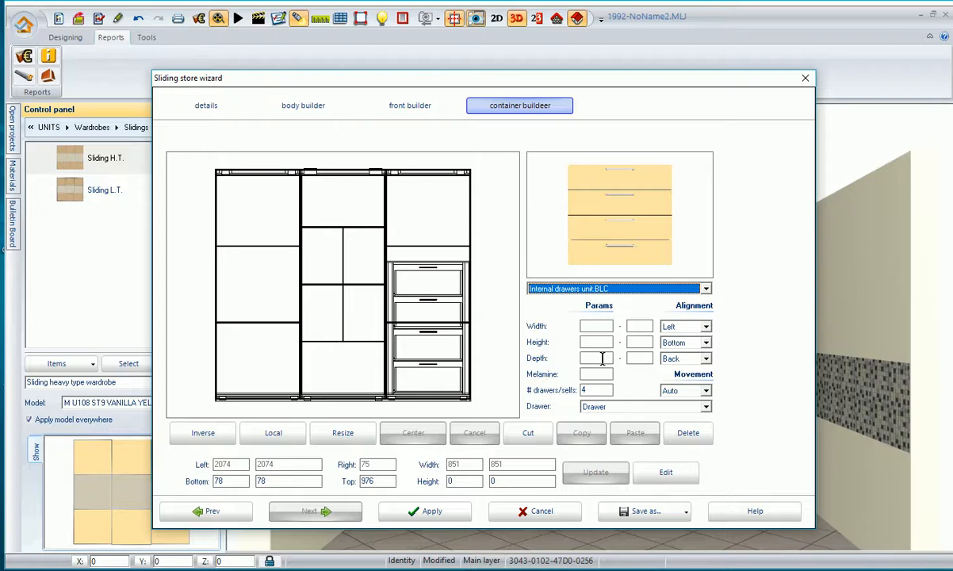
left_click(600, 342)
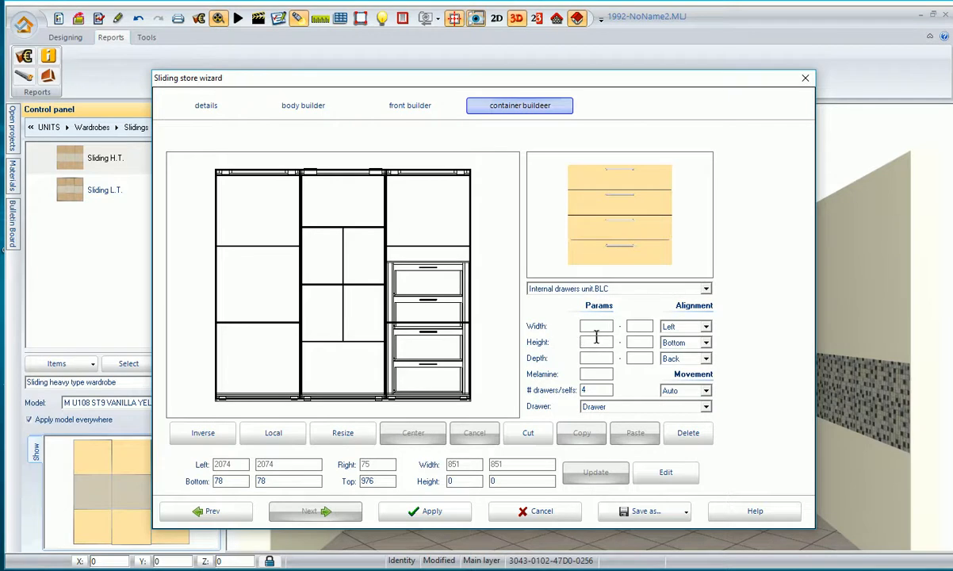
type("800")
left_click(258, 368)
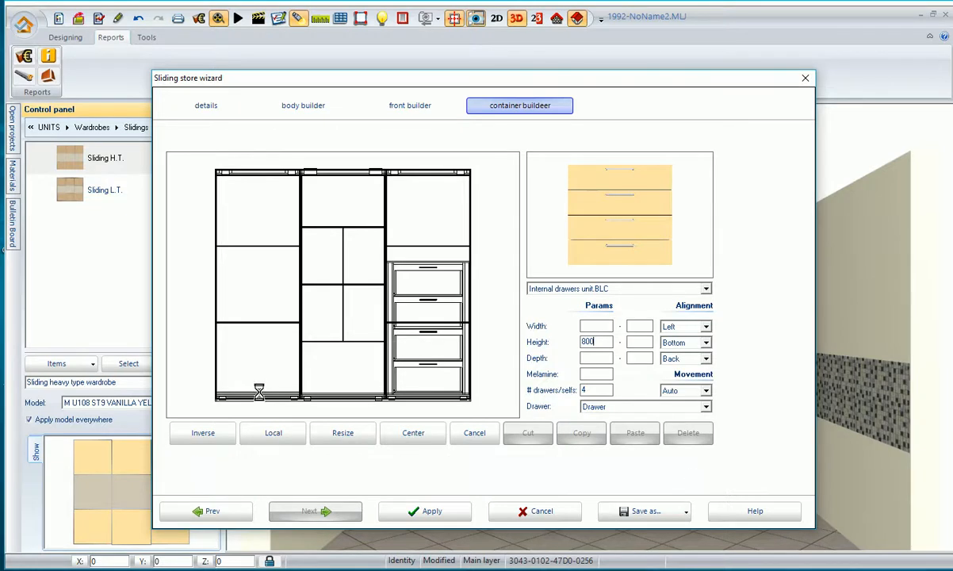
left_click(259, 388)
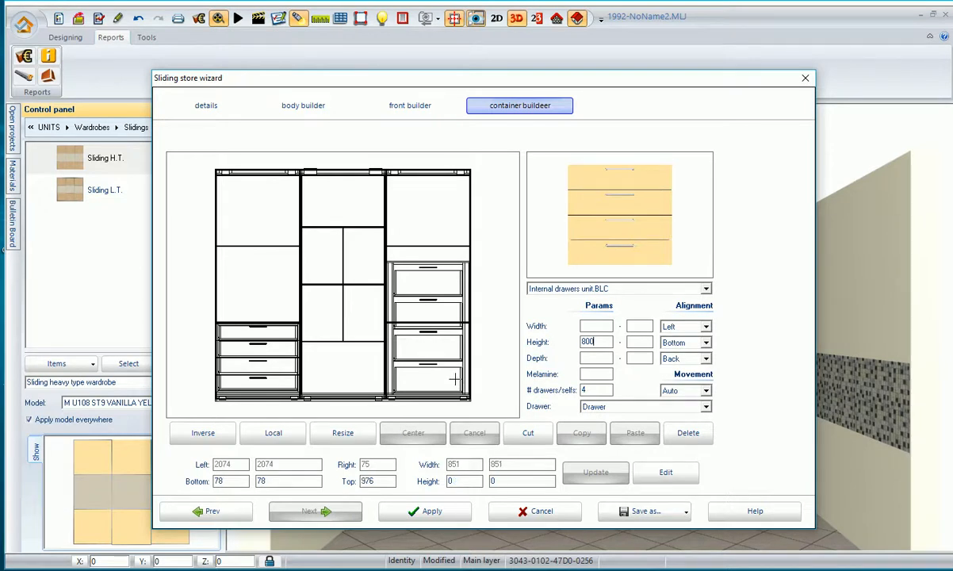
left_click(549, 291)
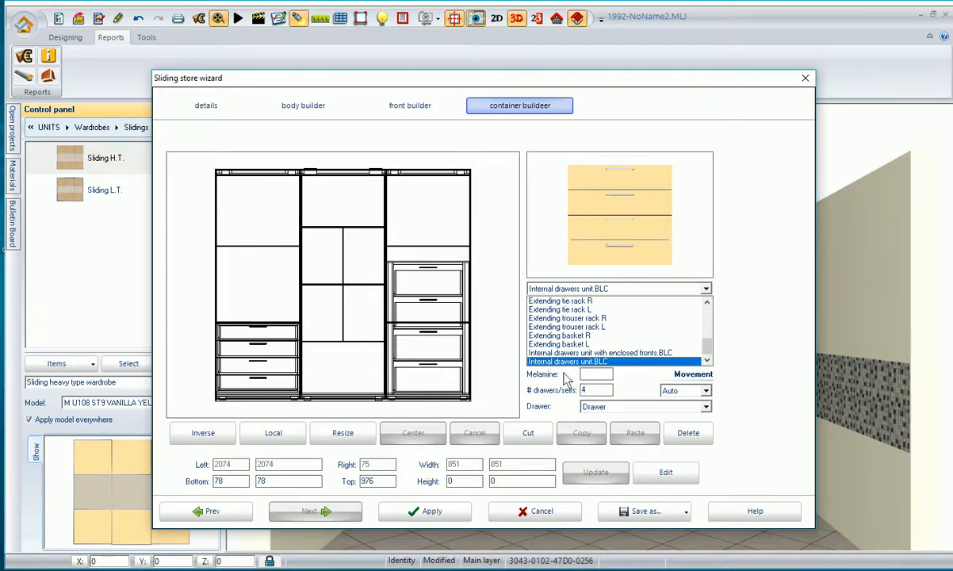
scroll(571, 354, "up", 5)
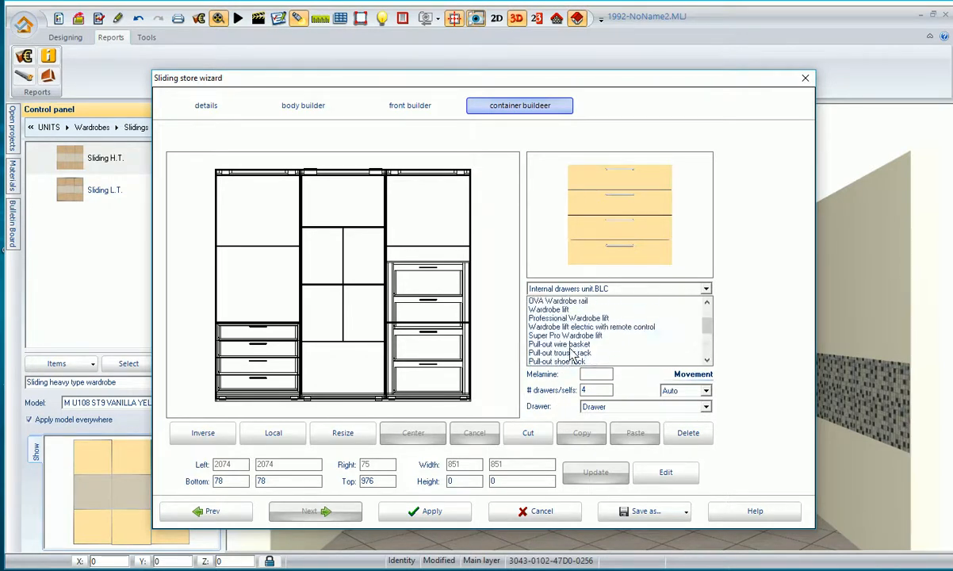
left_click(570, 361)
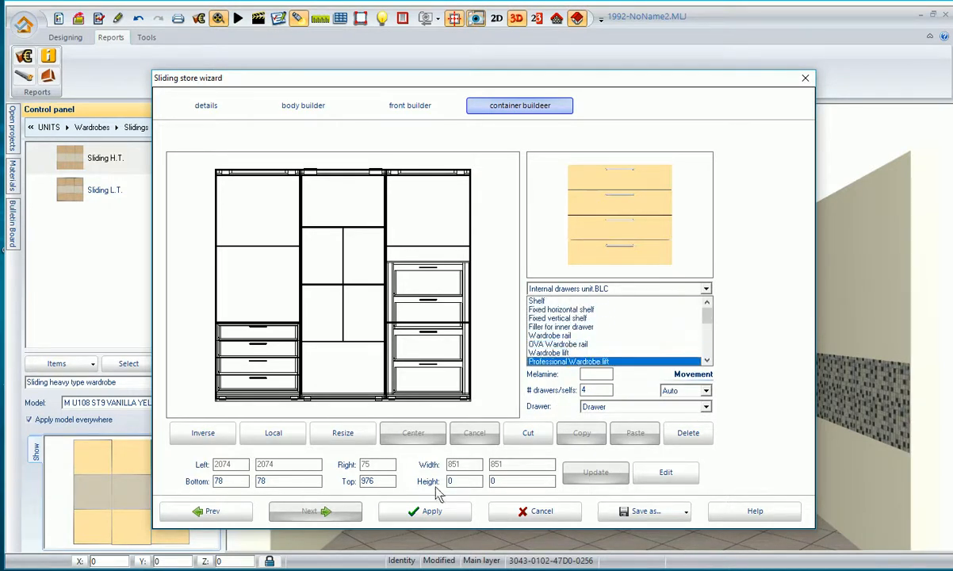
Step: Apply the sliding wardrobe configuration and place the wardrobe on Wall 2
left_click(425, 515)
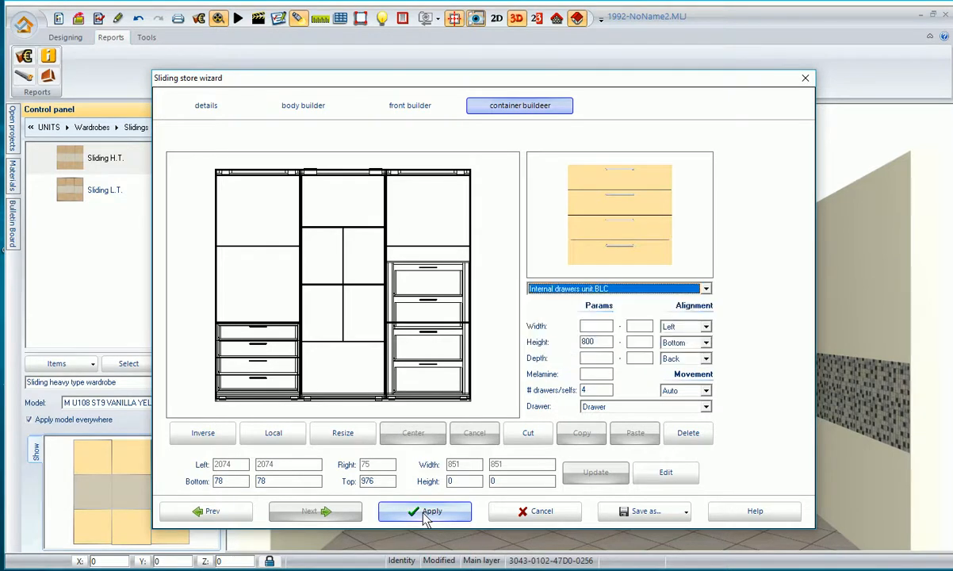
left_click(426, 513)
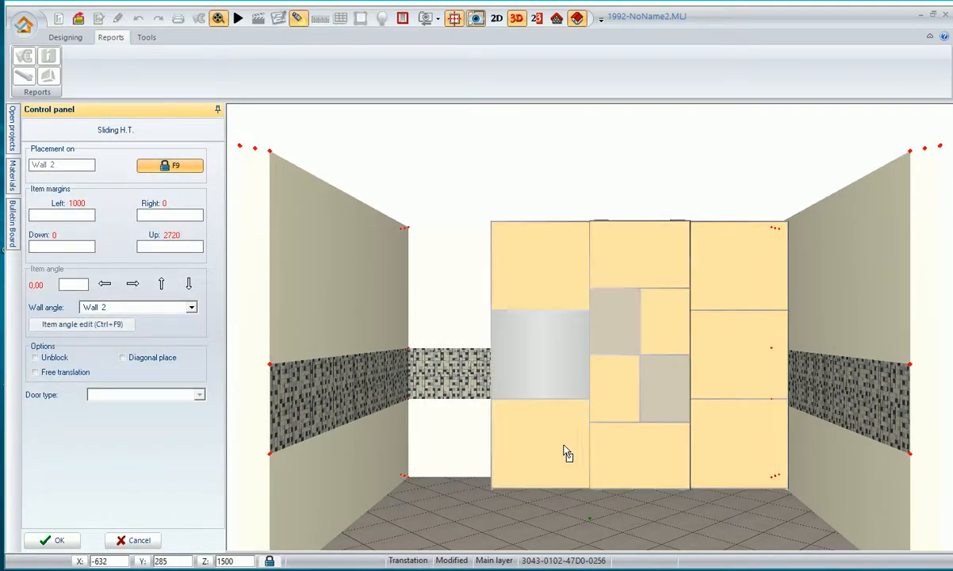
left_click(570, 452)
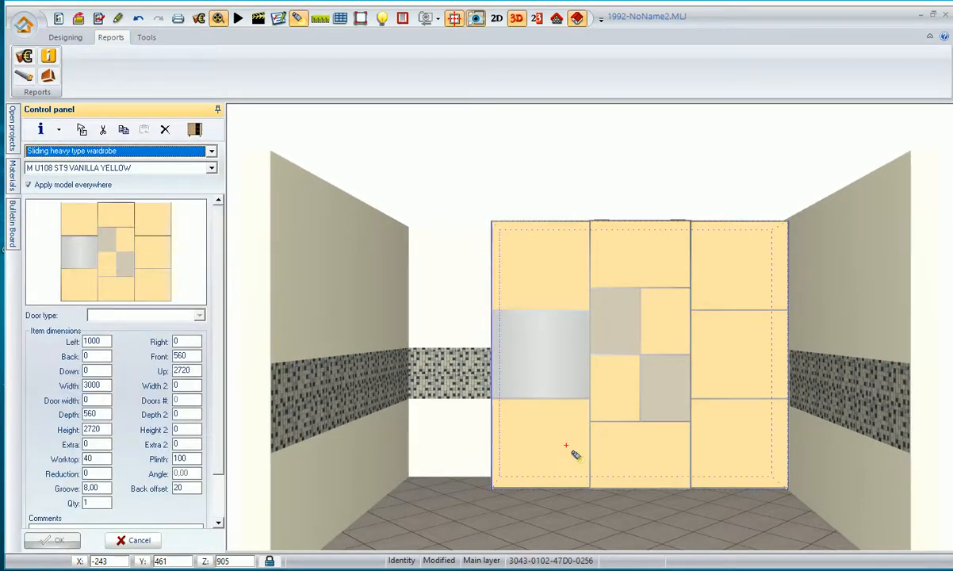
Step: Deselect the wardrobe and hide its sliding doors to show the interior fittings in the 3D view
left_click(67, 38)
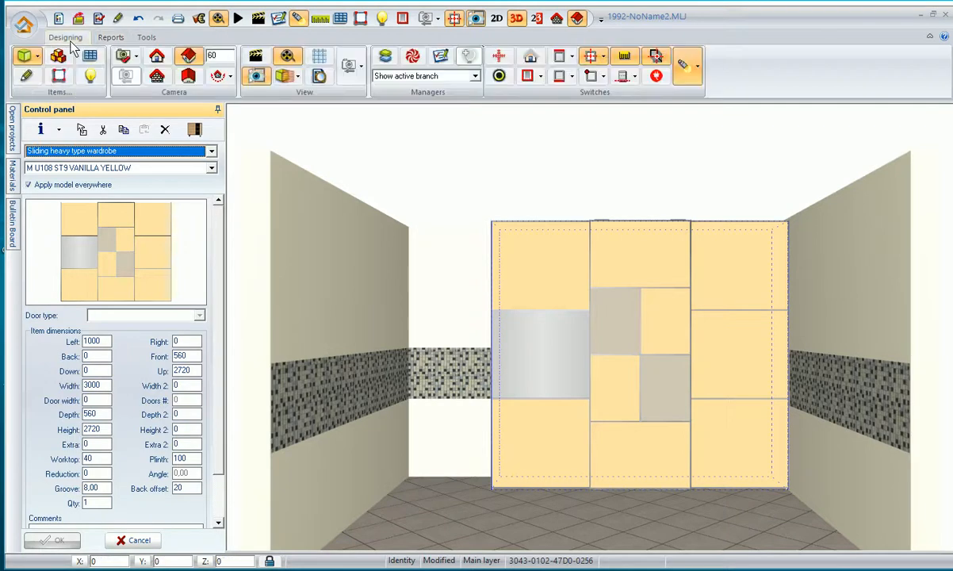
left_click(258, 143)
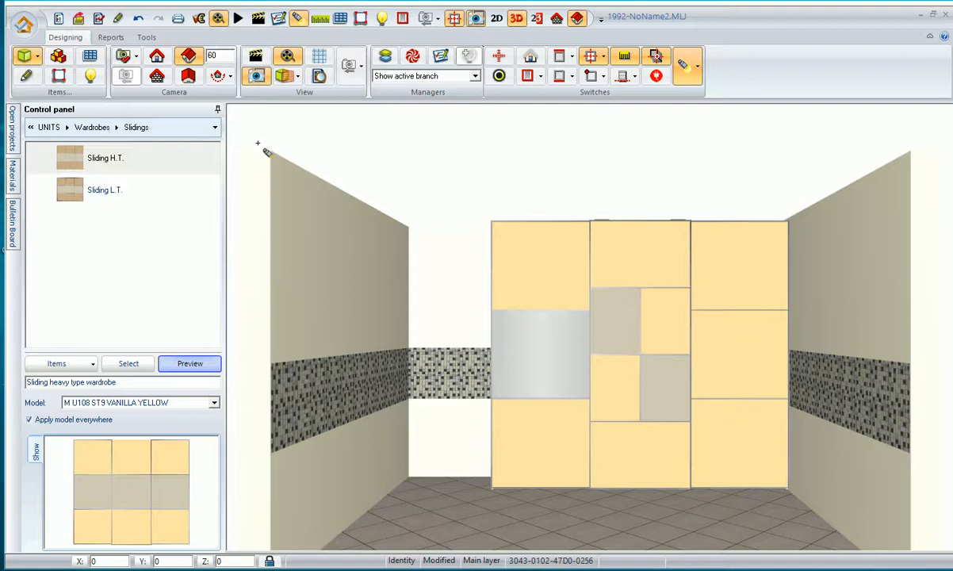
left_click(527, 75)
middle_click_drag(631, 395, 654, 402)
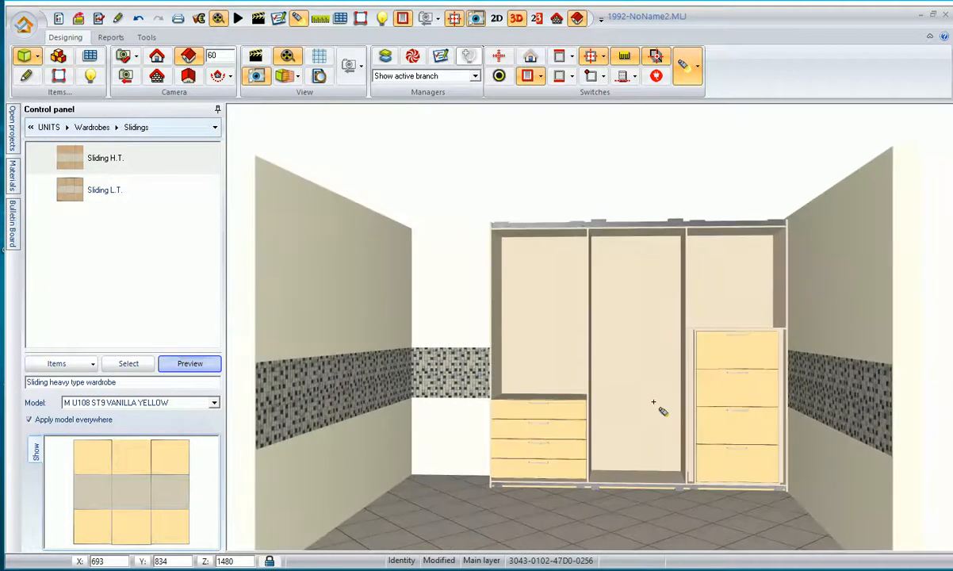
Step: Select the sliding wardrobe, inspect its interior fittings up close, and turn its sliding doors back on
left_click(655, 403)
scroll(660, 409, "up", 3)
scroll(702, 418, "up", 3)
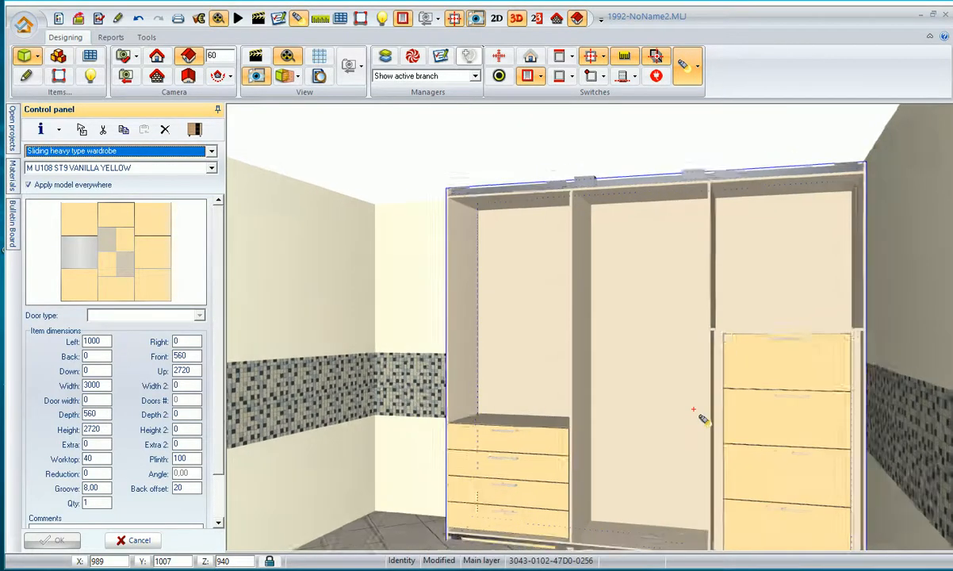
scroll(683, 421, "down", 3)
middle_click_drag(648, 429, 603, 421)
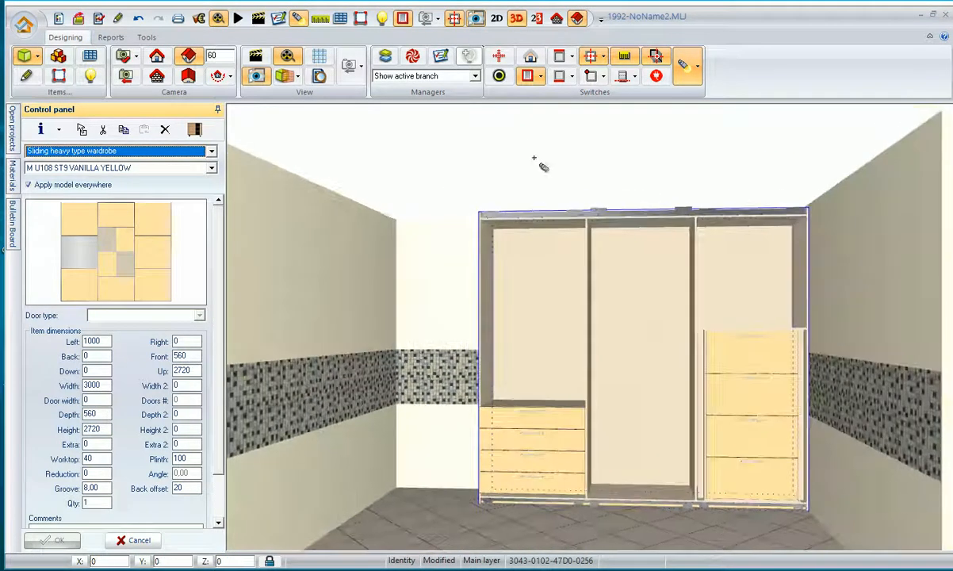
left_click(529, 80)
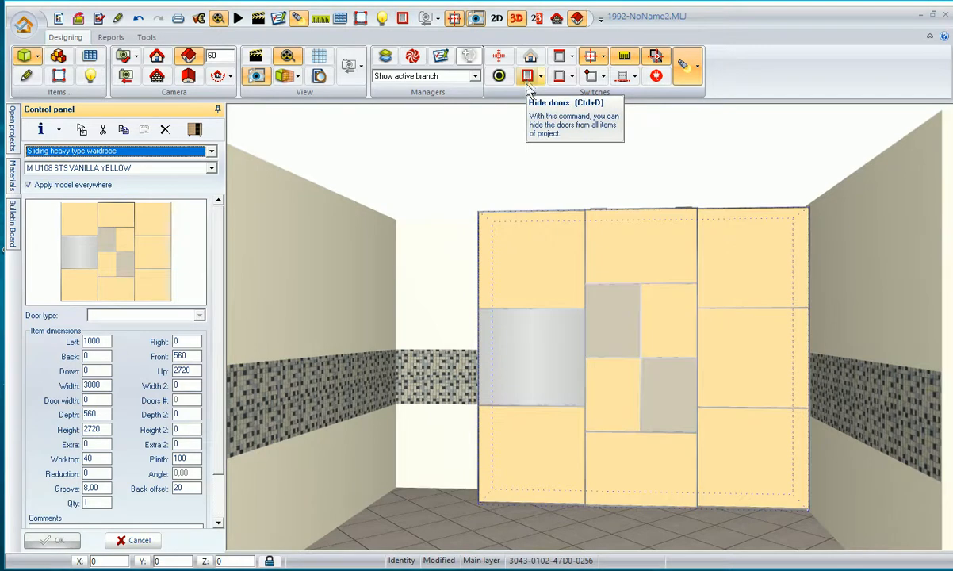
Step: Open the project's costing report and review the invoice, the parts analysis and the cut optimization lists, closing them when done
left_click(101, 40)
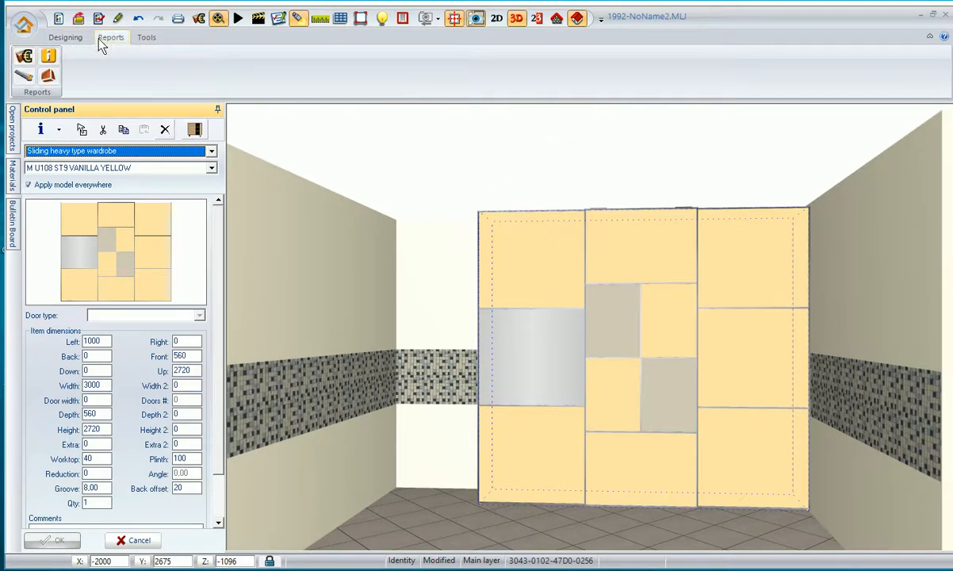
left_click(45, 78)
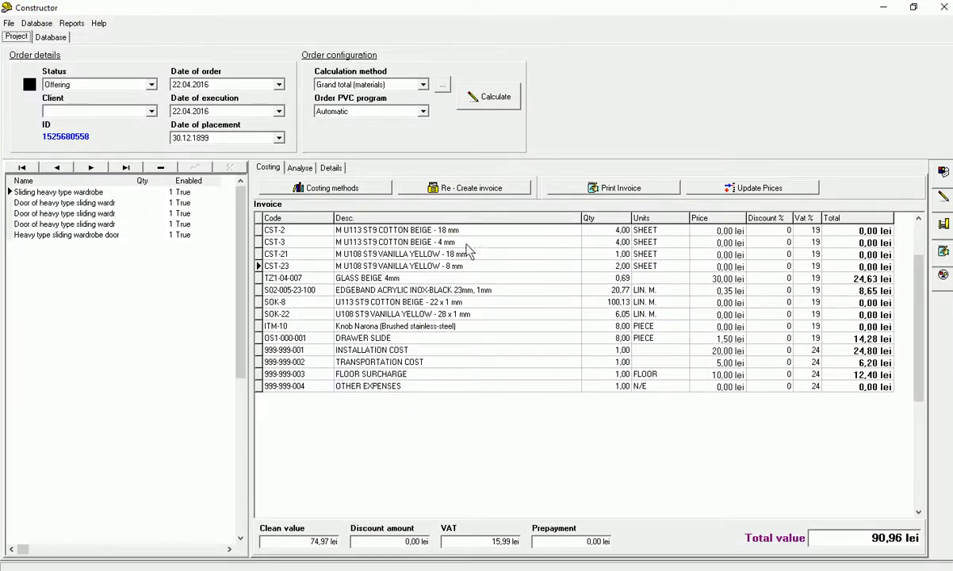
left_click(300, 169)
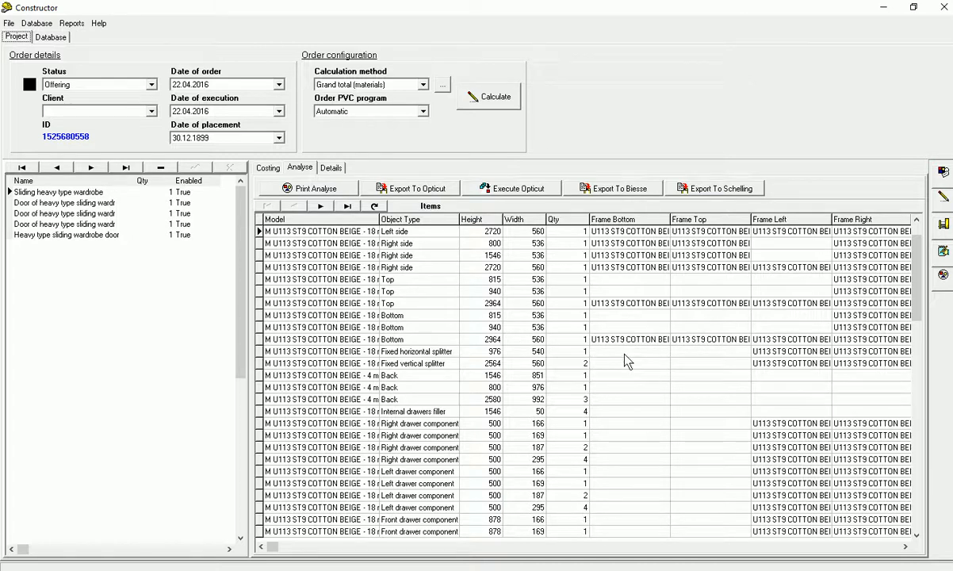
left_click(944, 225)
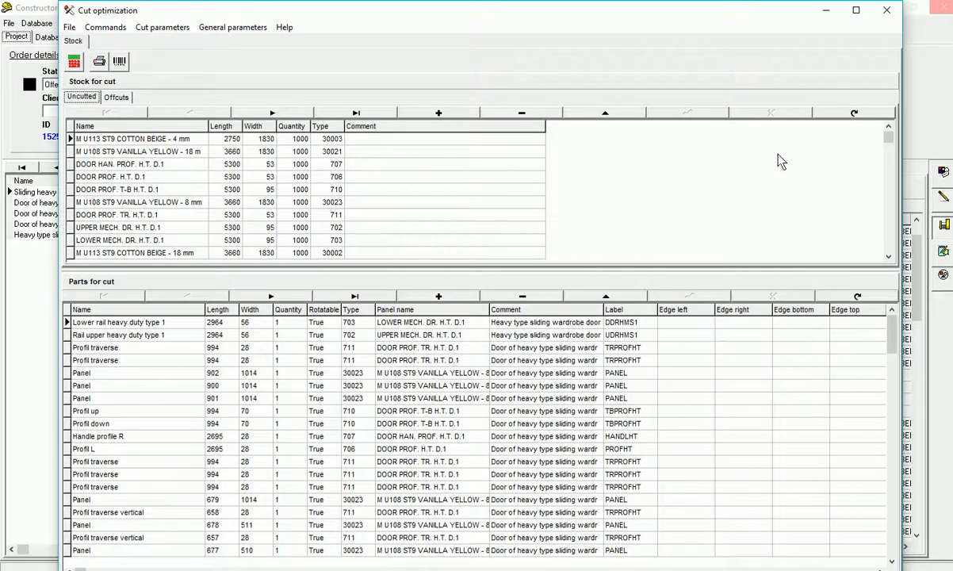
left_click(887, 10)
left_click(940, 15)
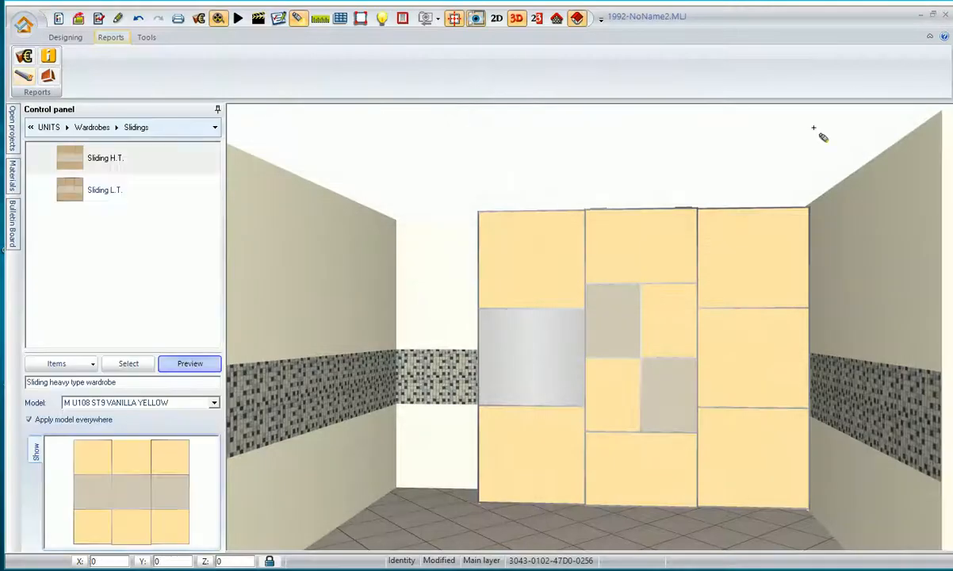
Step: Delete the sliding heavy type wardrobe from the room and return to the top-level catalogue groups
left_click(522, 341)
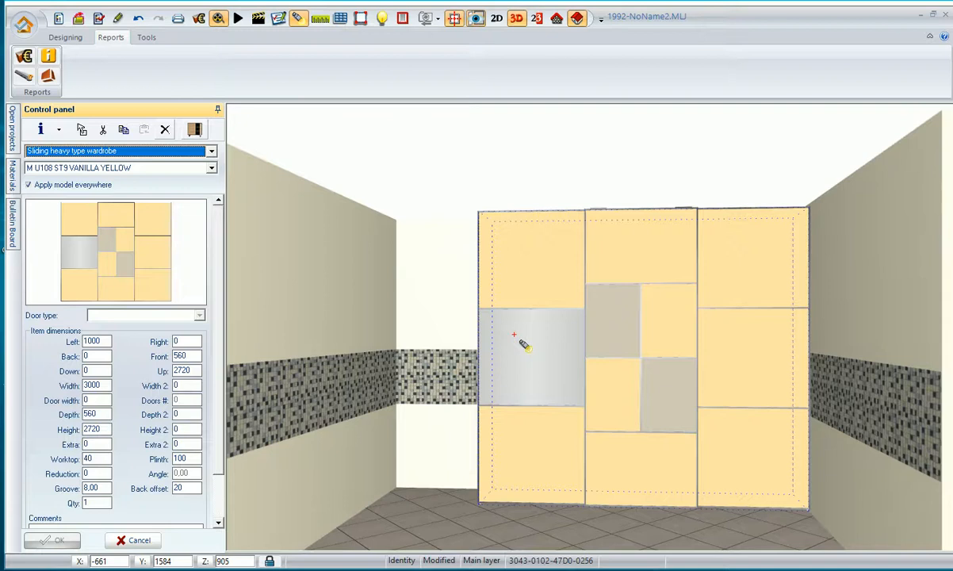
left_click(165, 129)
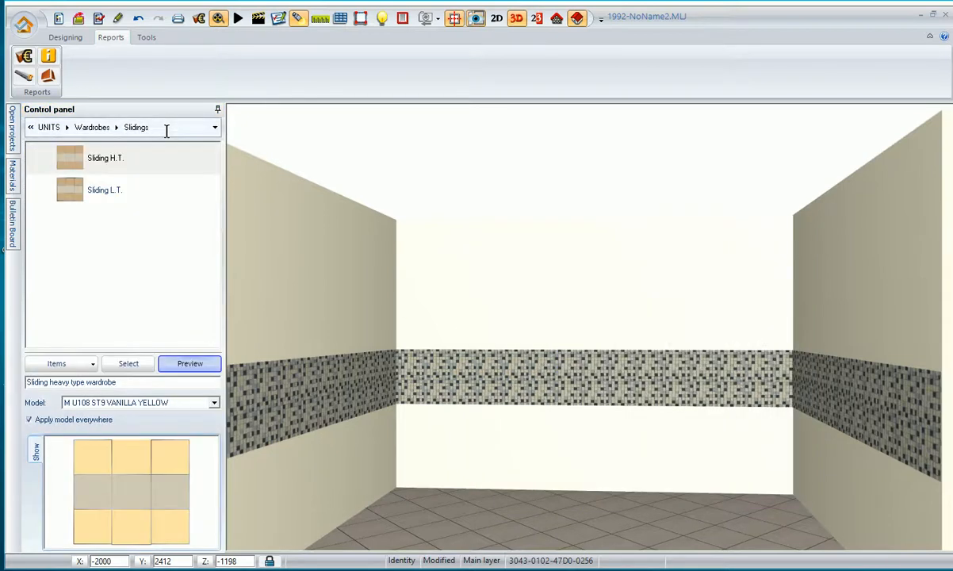
left_click(65, 38)
key("BackSpace")
key("BackSpace")
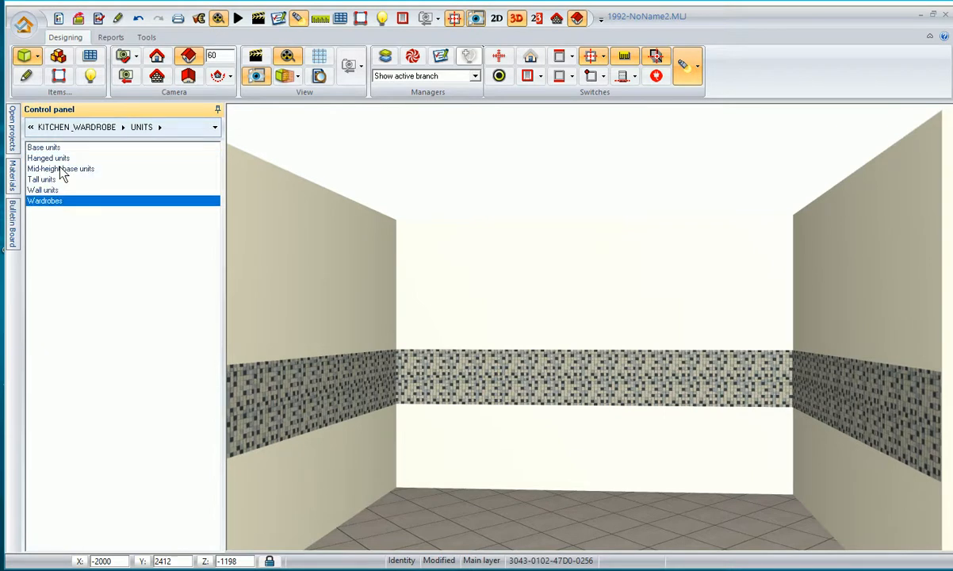
key("BackSpace")
key("BackSpace")
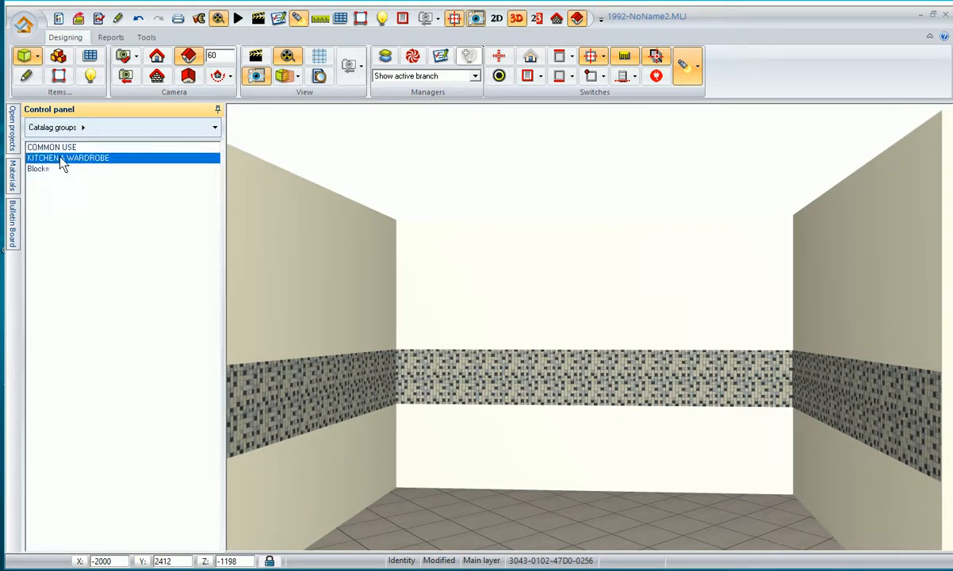
Step: Place the 60 R oven unit (H. 204 - D. 56) from the tall units' Ovens + Microwaves group on the back wall, about 1820 mm from its left end
double_click(61, 159)
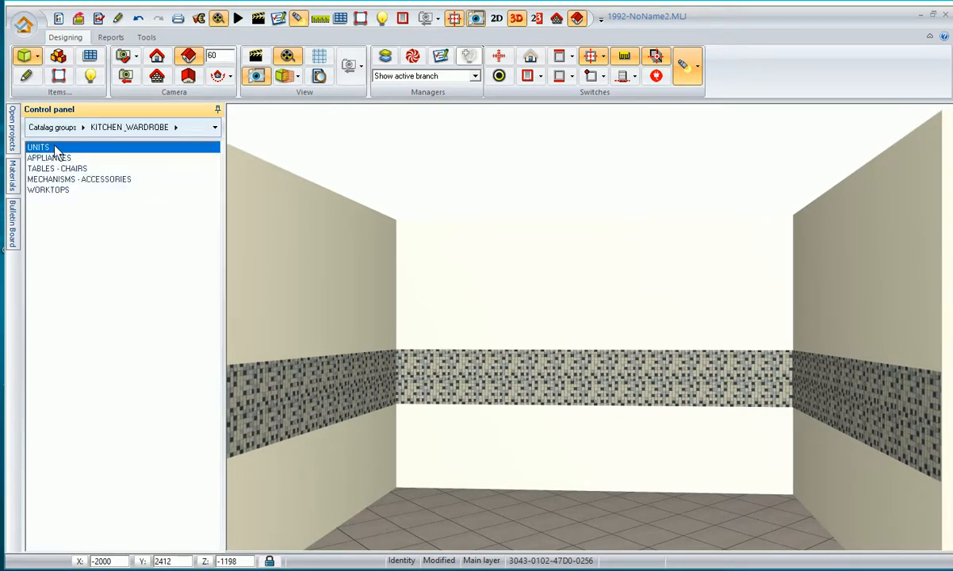
double_click(56, 148)
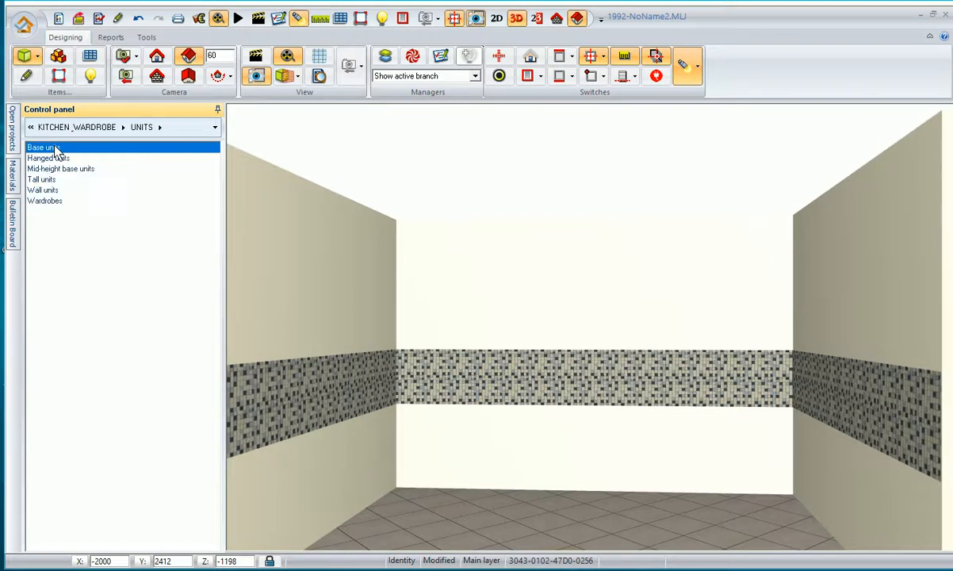
double_click(44, 187)
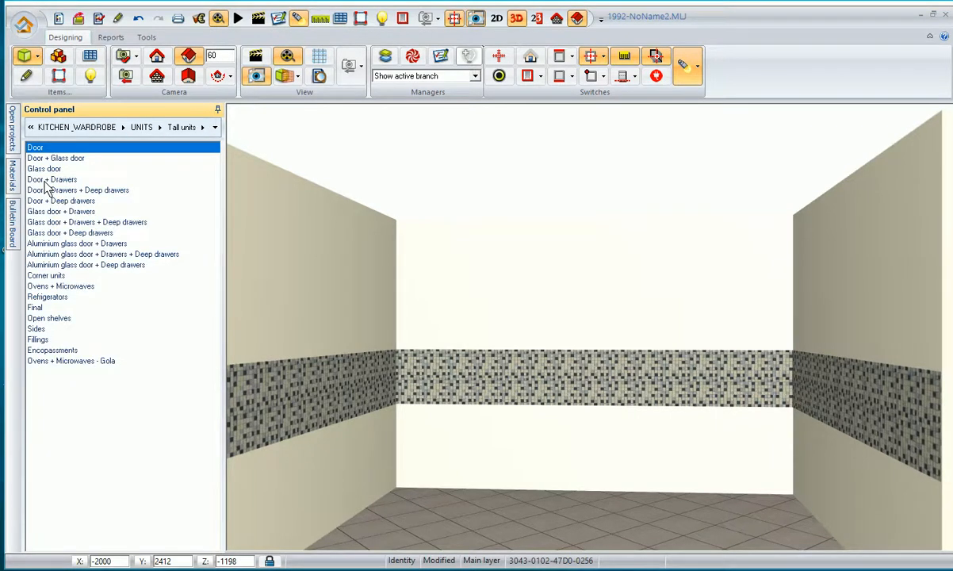
double_click(58, 287)
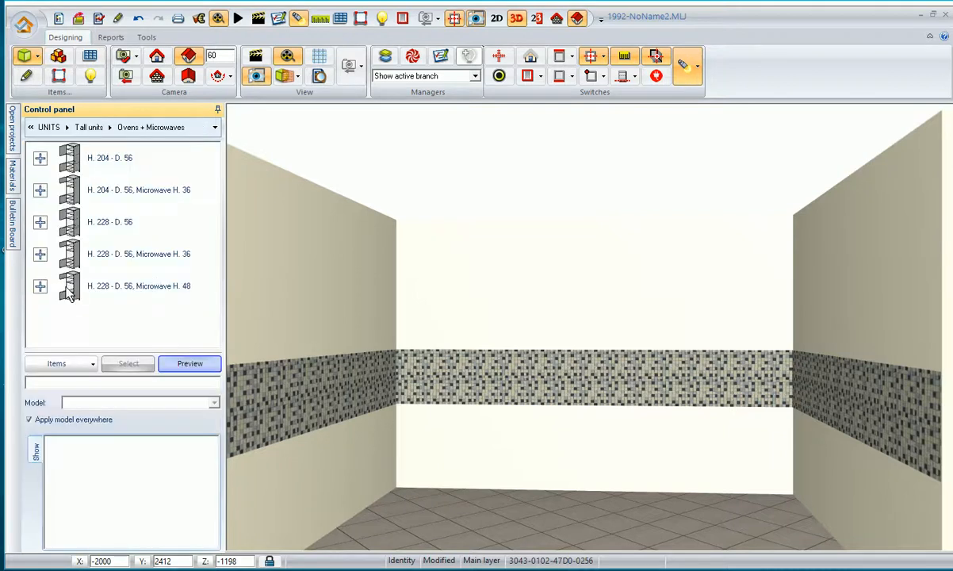
left_click(38, 156)
left_click(117, 198)
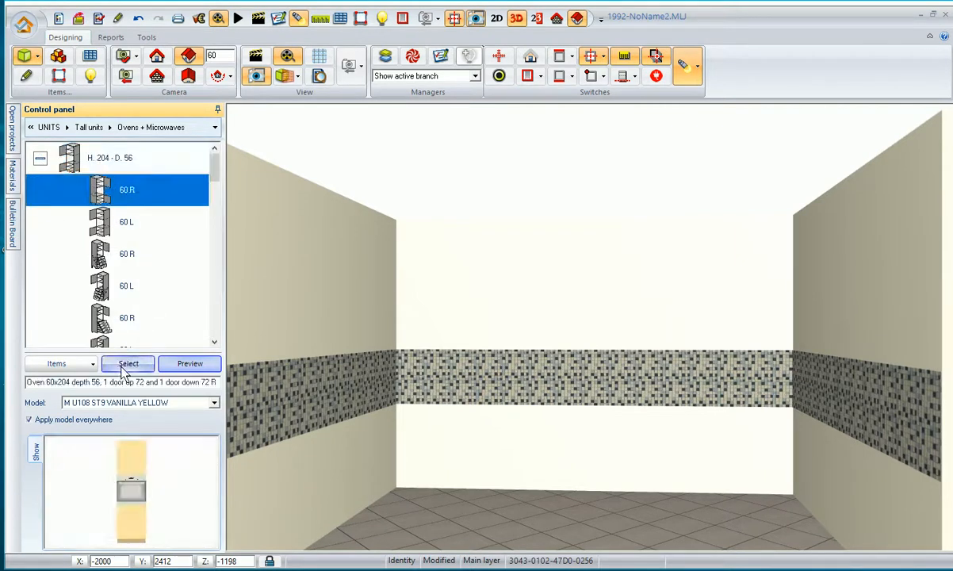
left_click(127, 365)
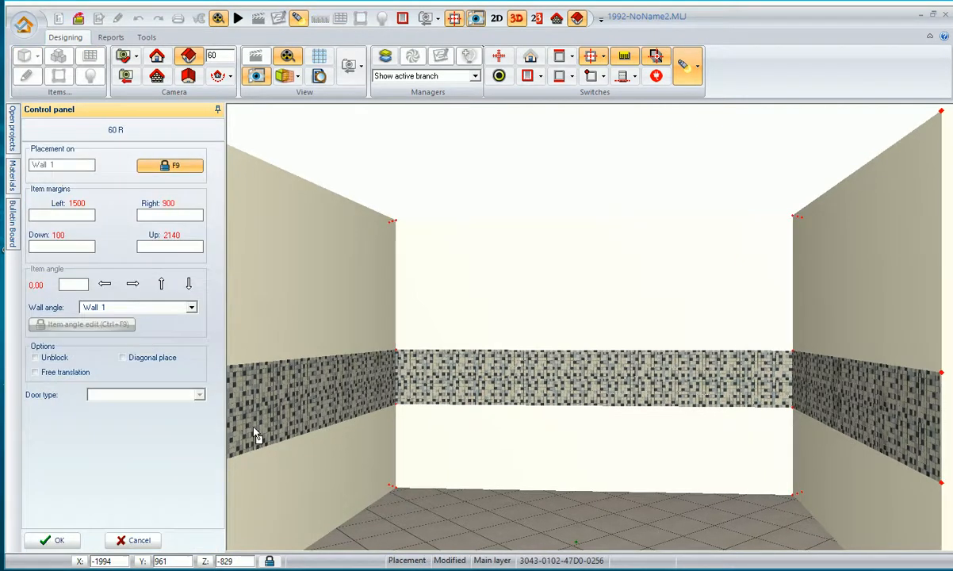
left_click(573, 419)
left_click(578, 421)
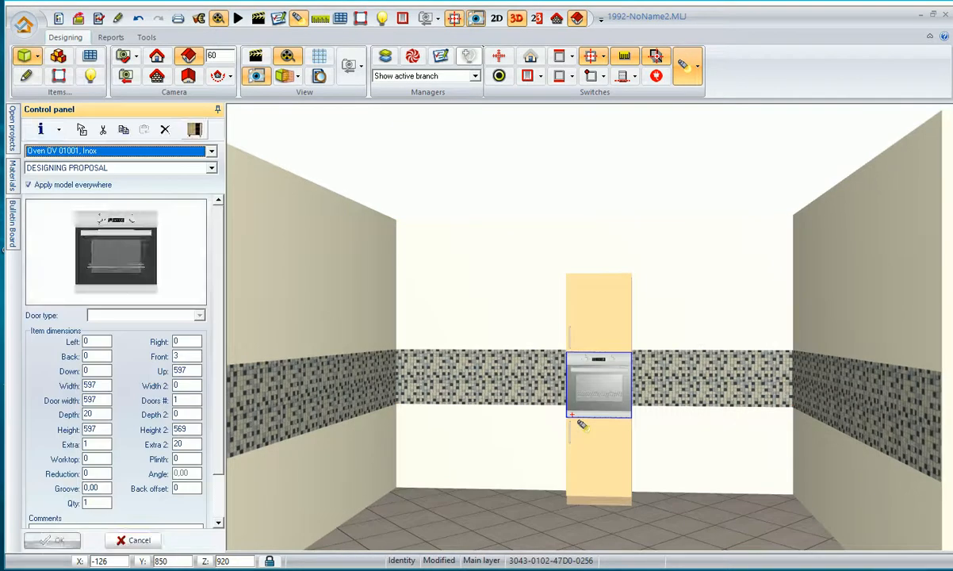
Step: Open the tall oven unit for geometry editing and check its upper and lower shelves in the container builder
left_click(594, 340)
right_click(595, 344)
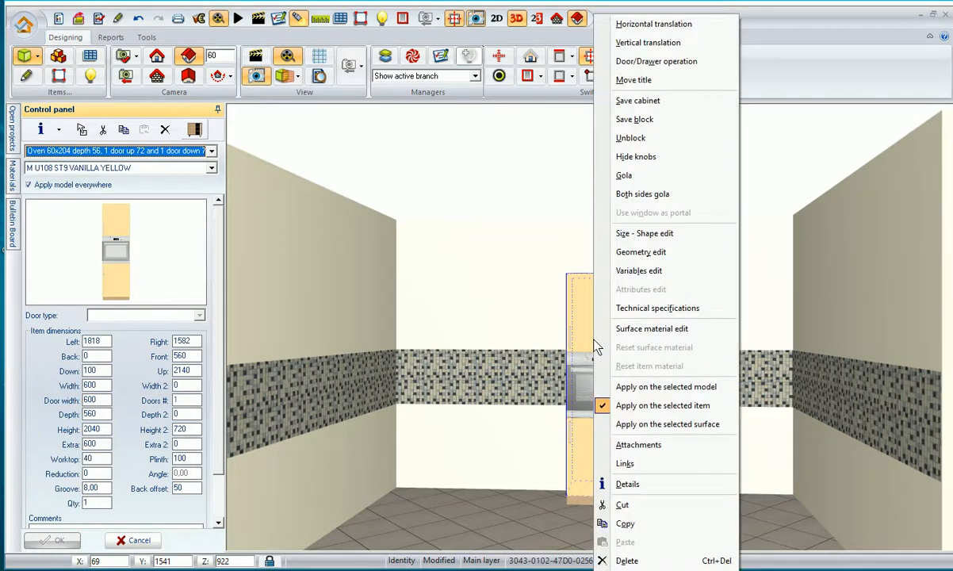
left_click(639, 255)
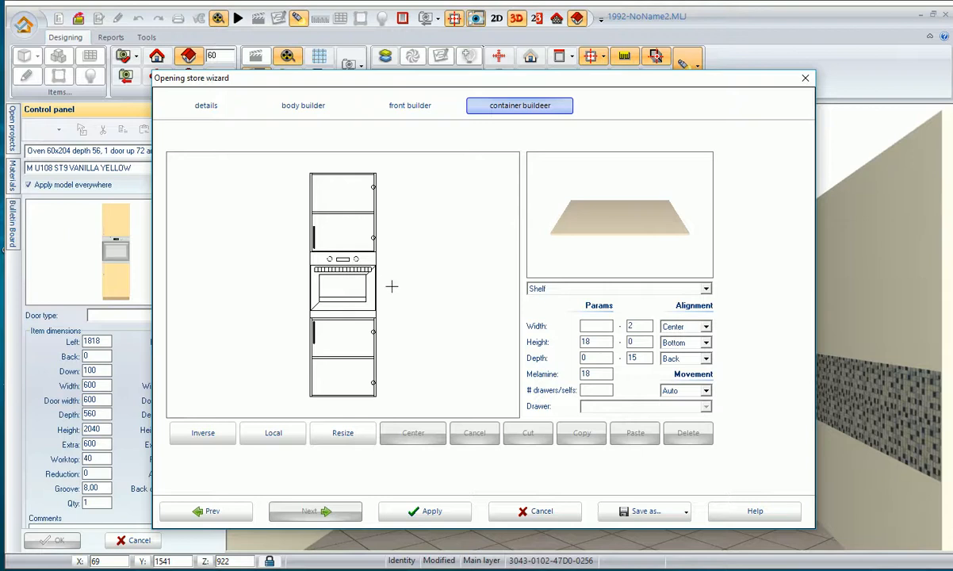
left_click(352, 380)
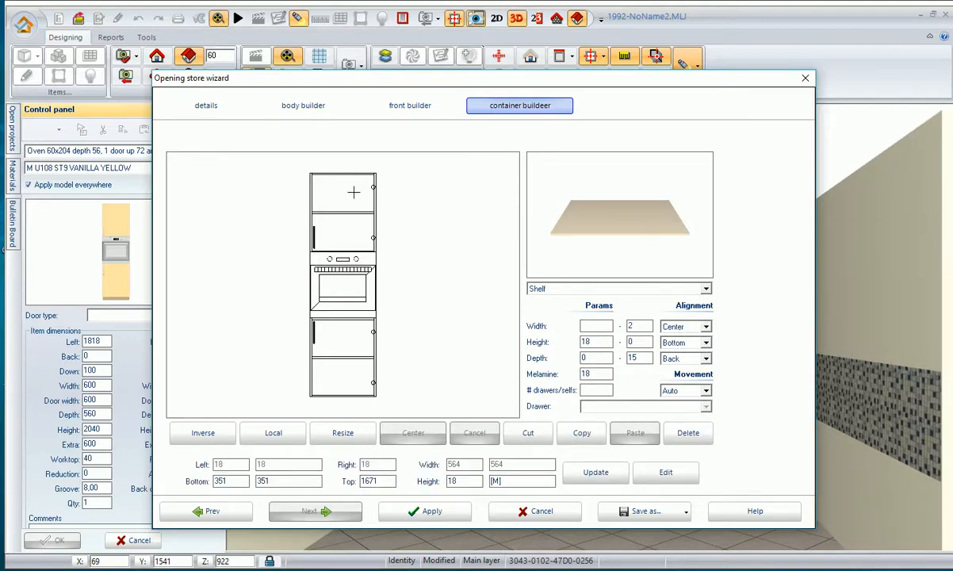
left_click(354, 191)
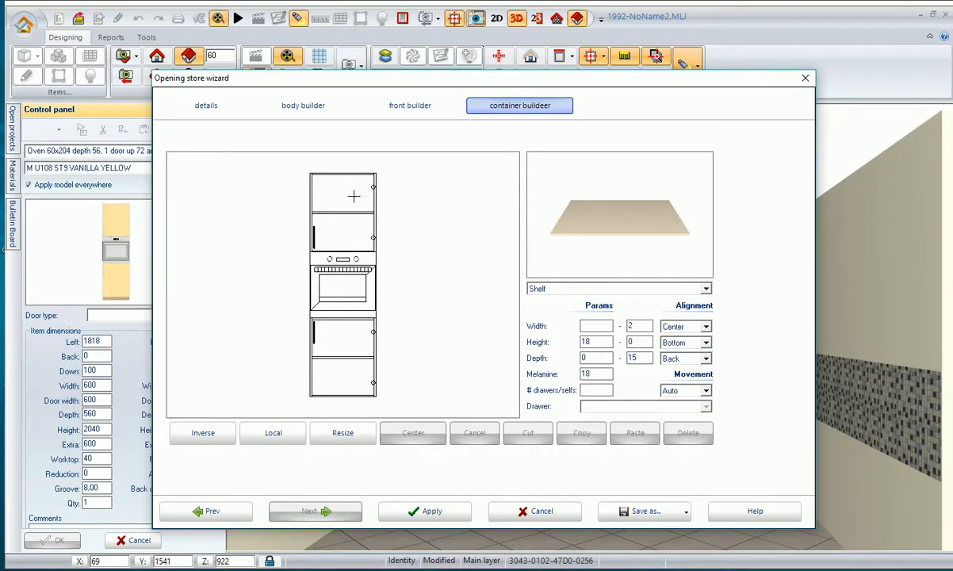
left_click(355, 213)
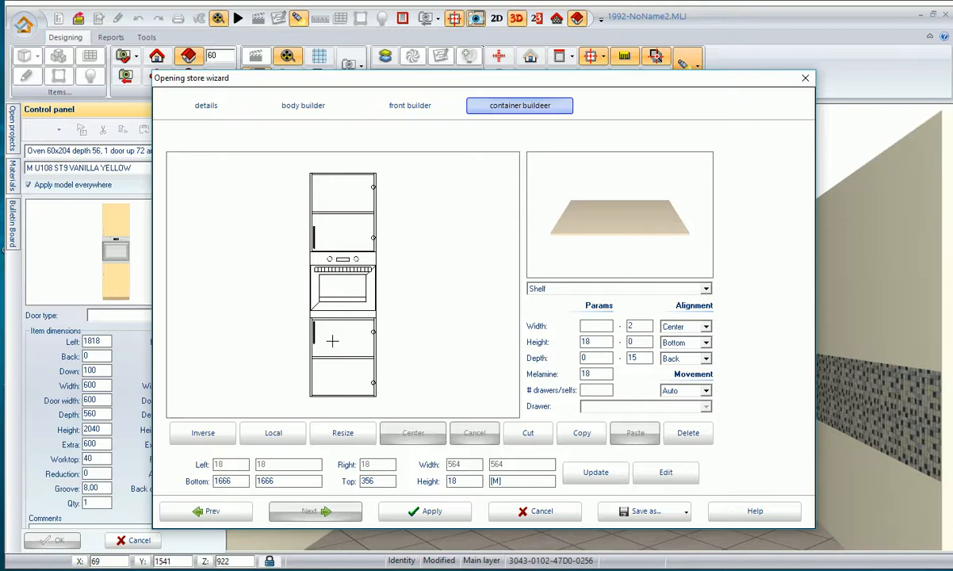
left_click(332, 341)
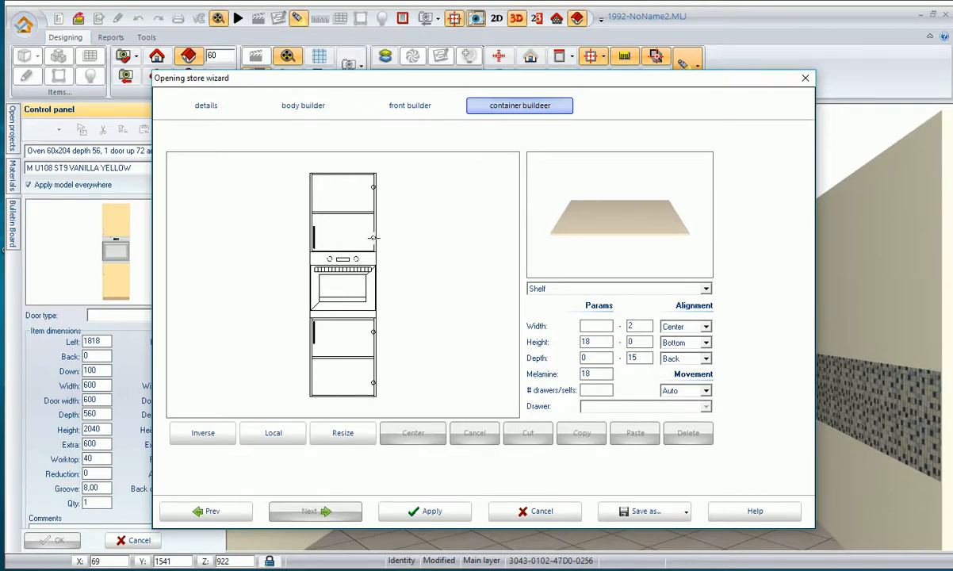
Step: Remove the existing front divisions of the oven unit in the front builder, leaving one full-height door
left_click(413, 111)
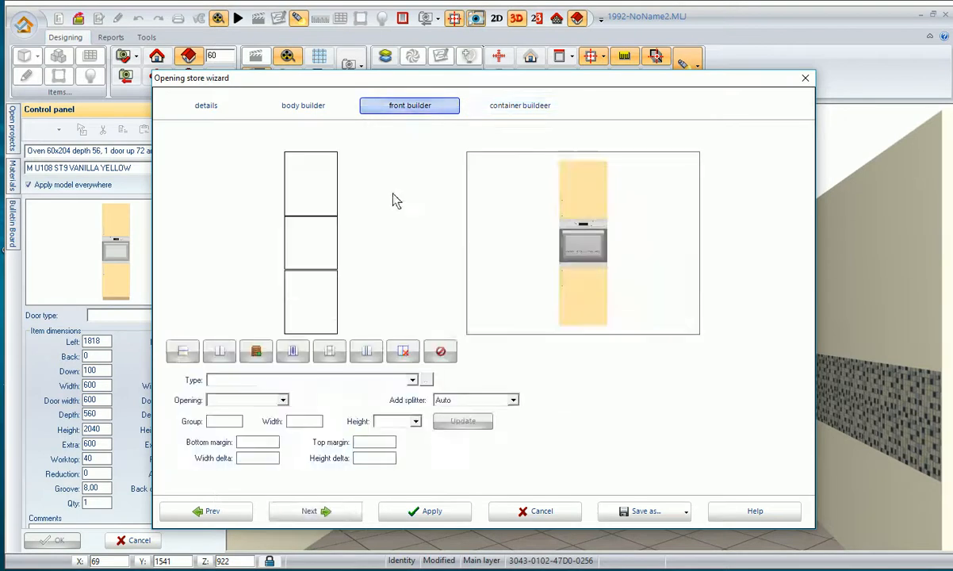
left_click(312, 312)
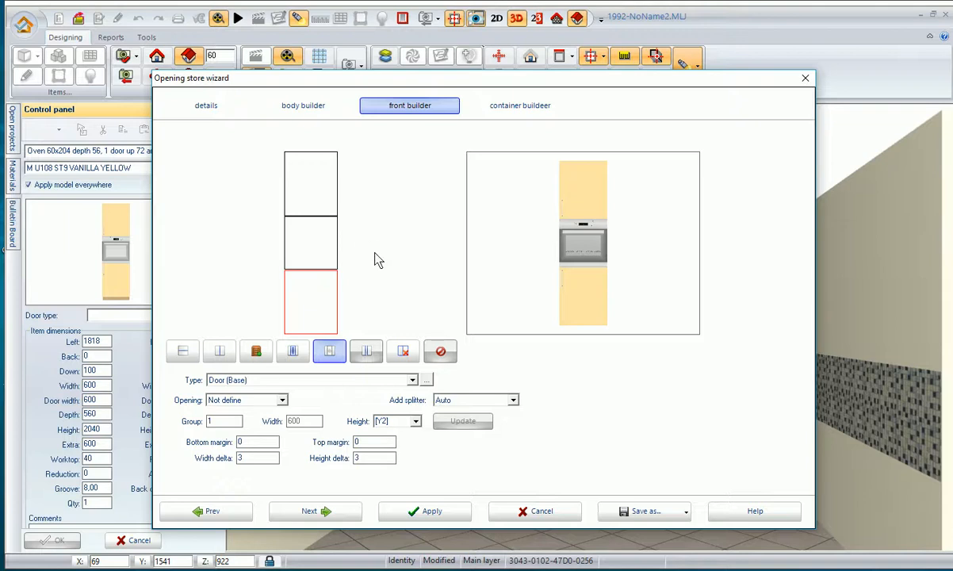
left_click(403, 352)
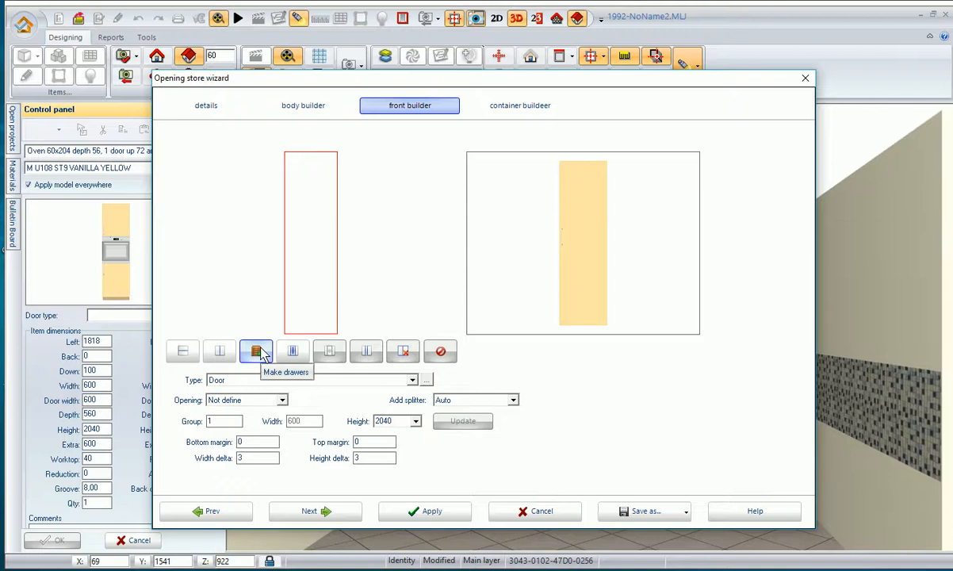
Step: Split the full-height front vertically, using a height of 550 for the bottom door
left_click(183, 353)
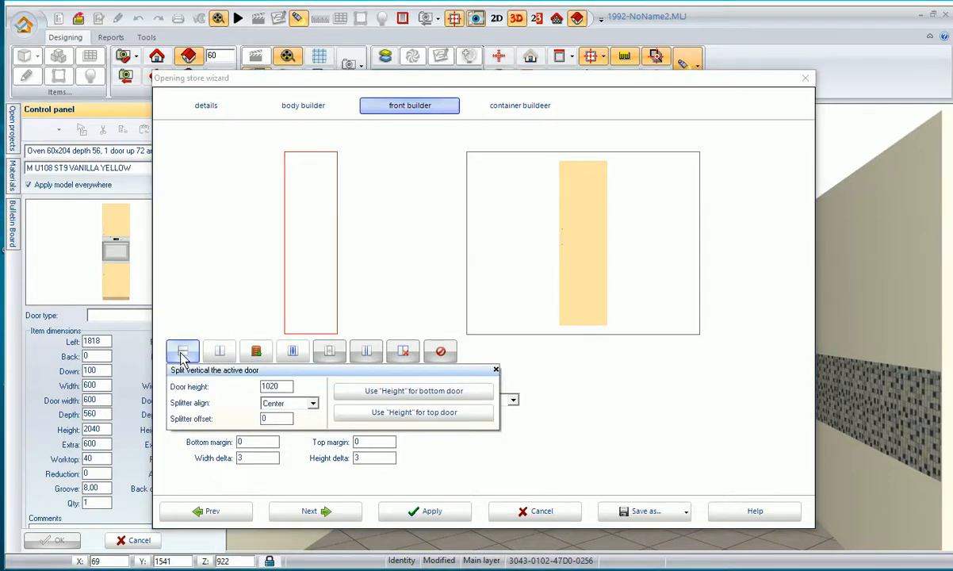
left_click_drag(280, 386, 253, 388)
type("550")
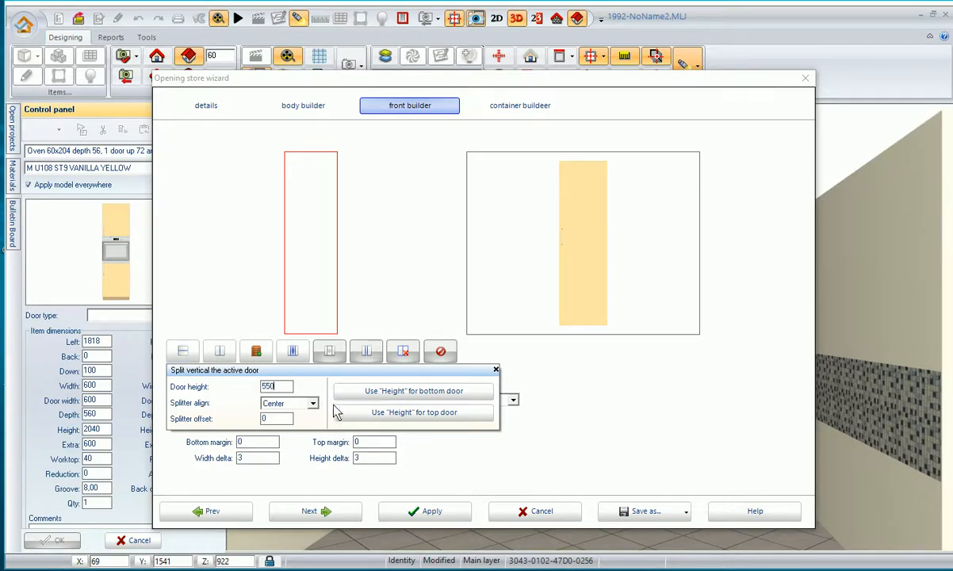
left_click(363, 394)
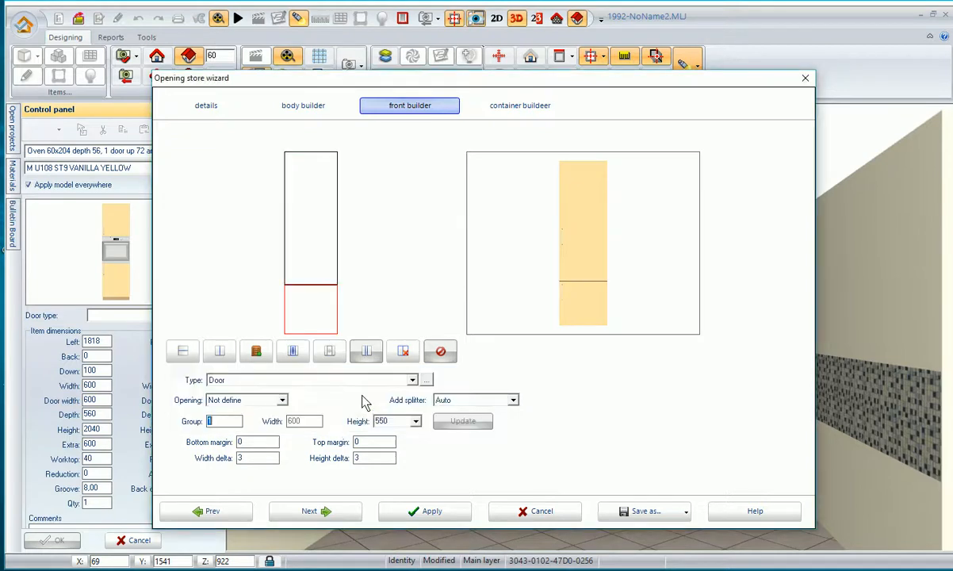
Step: Split the upper front vertically, using a height of 200 for its bottom door
left_click(315, 262)
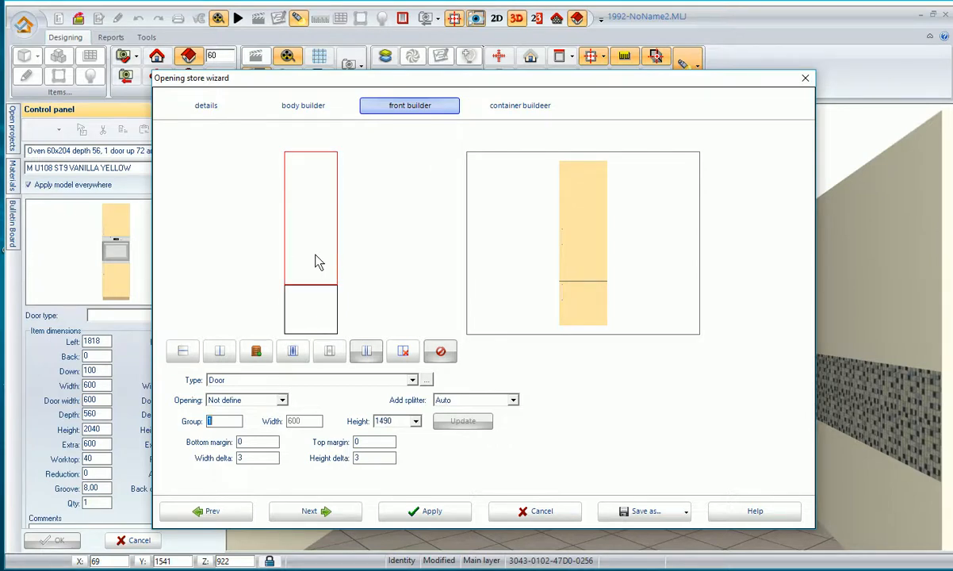
left_click(182, 352)
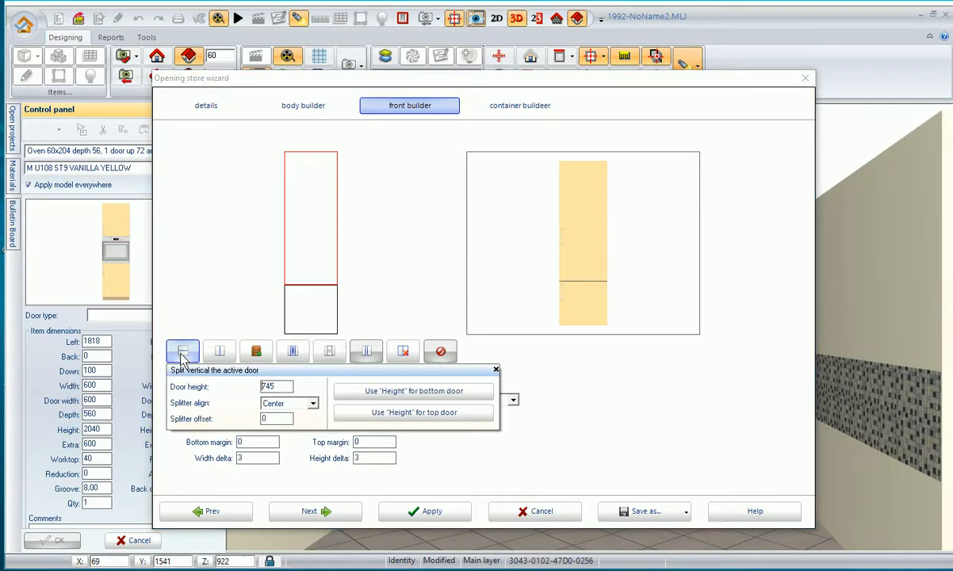
left_click_drag(287, 387, 253, 393)
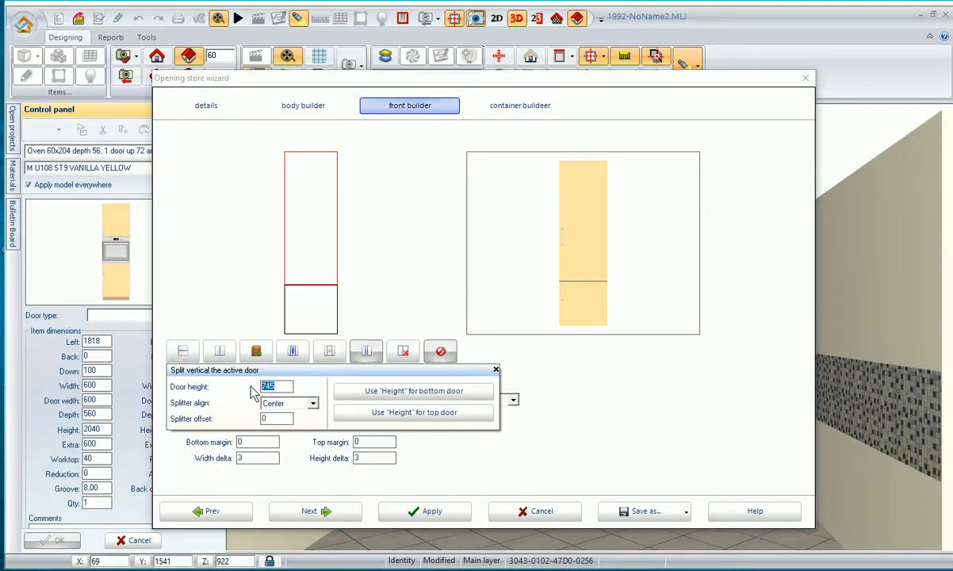
type("200")
left_click(366, 393)
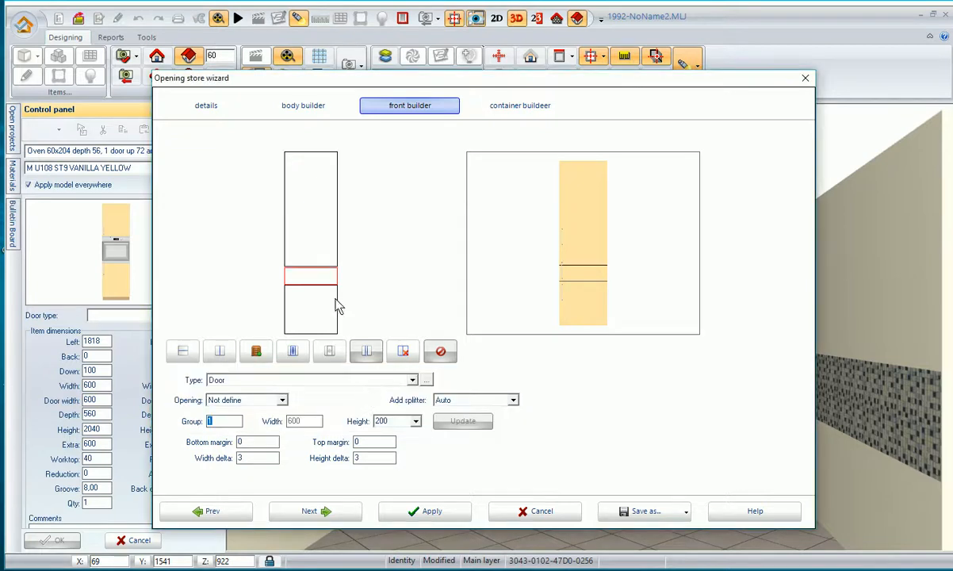
Step: Split the oven unit's uppermost front vertically, using a height of 600 for the bottom door
left_click(325, 249)
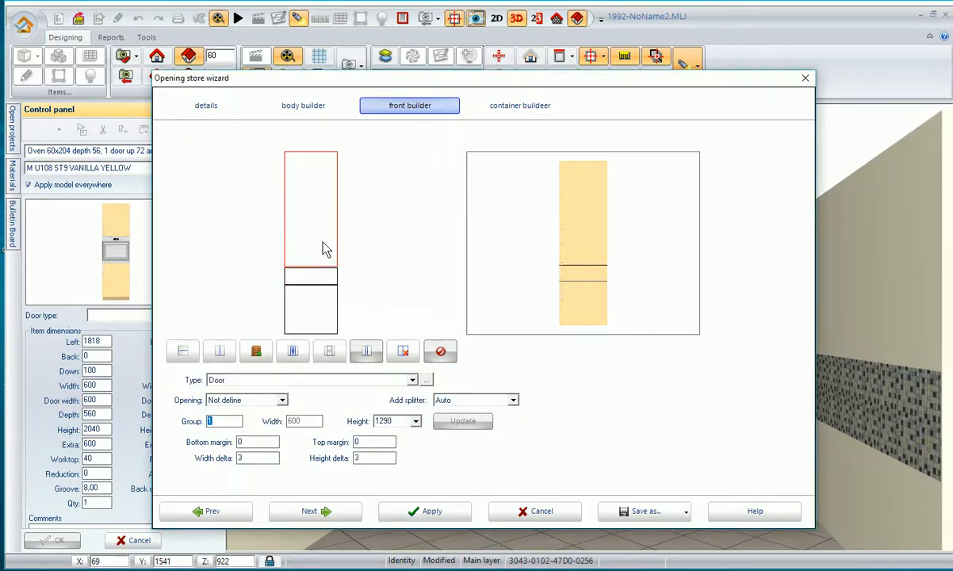
left_click(182, 351)
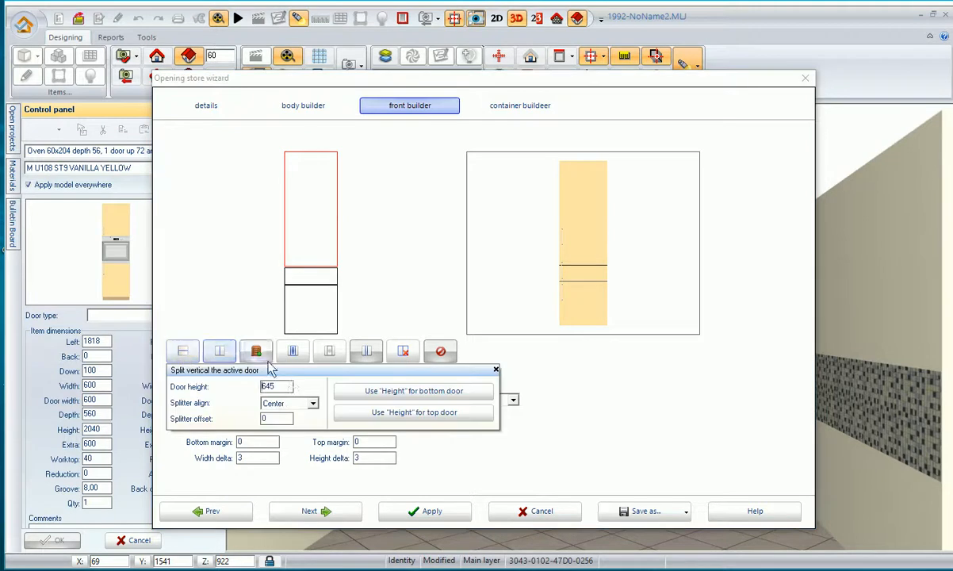
double_click(288, 385)
type("6")
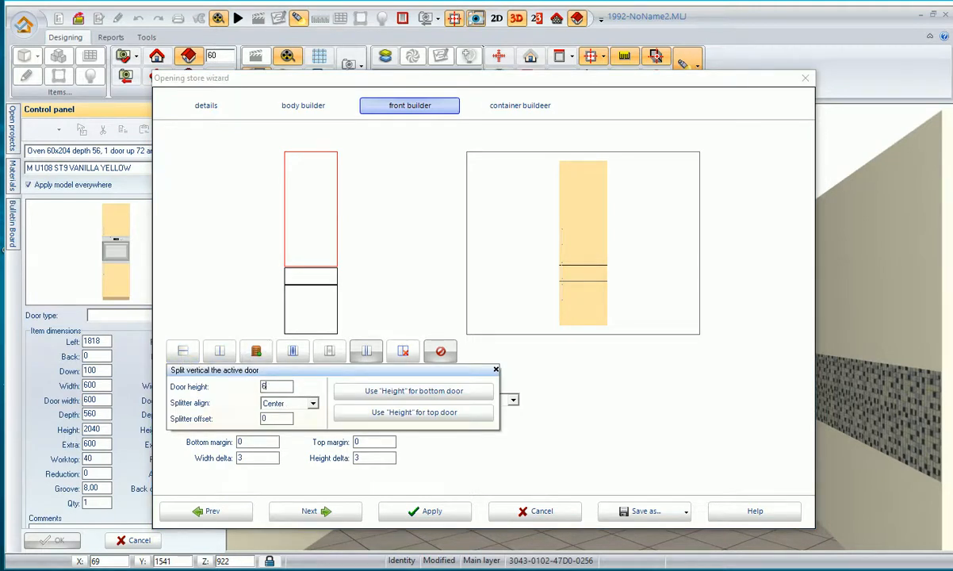
type("00")
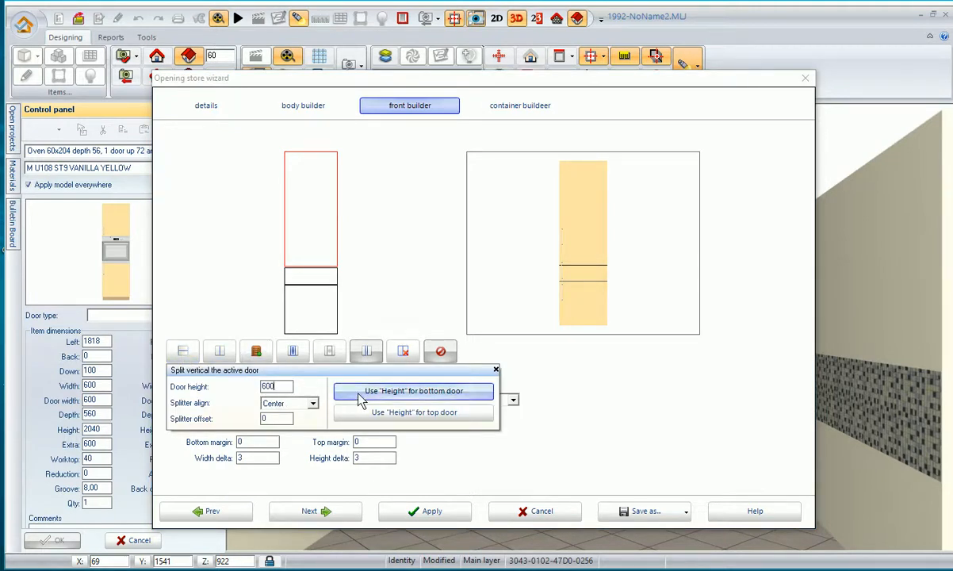
left_click(363, 396)
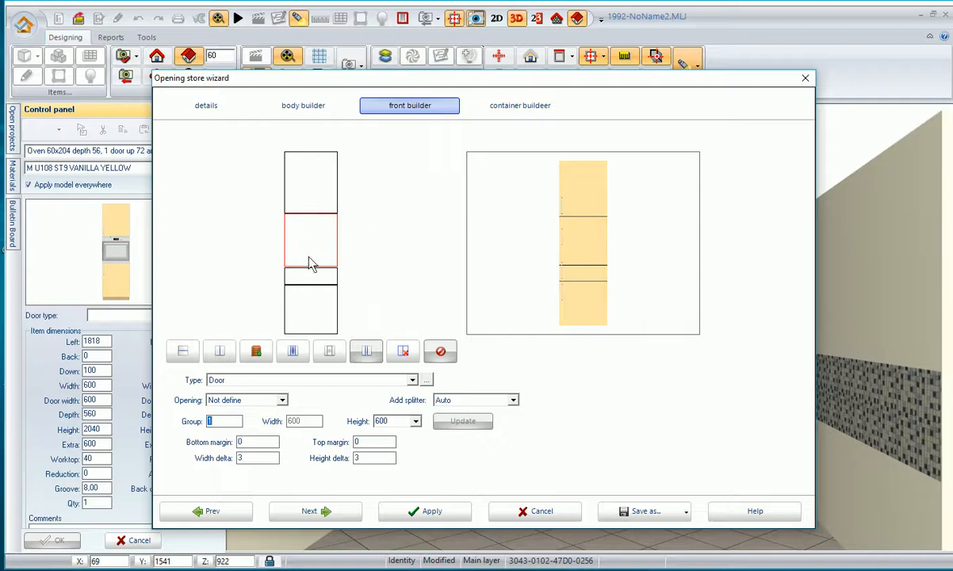
Step: Turn the 200-high front into an open compartment and split the topmost front horizontally, using a width of 300 for the left door
left_click(309, 280)
left_click(289, 361)
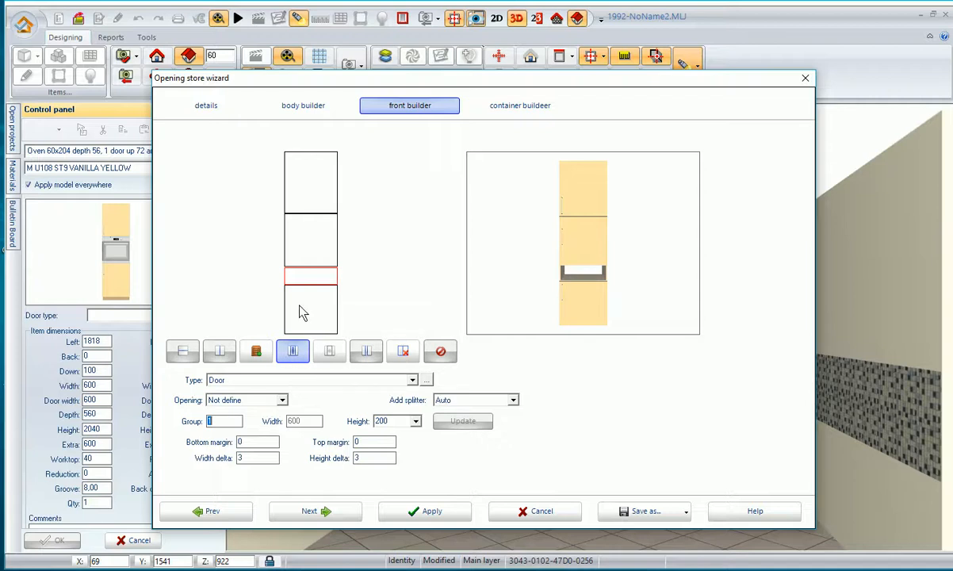
left_click(326, 196)
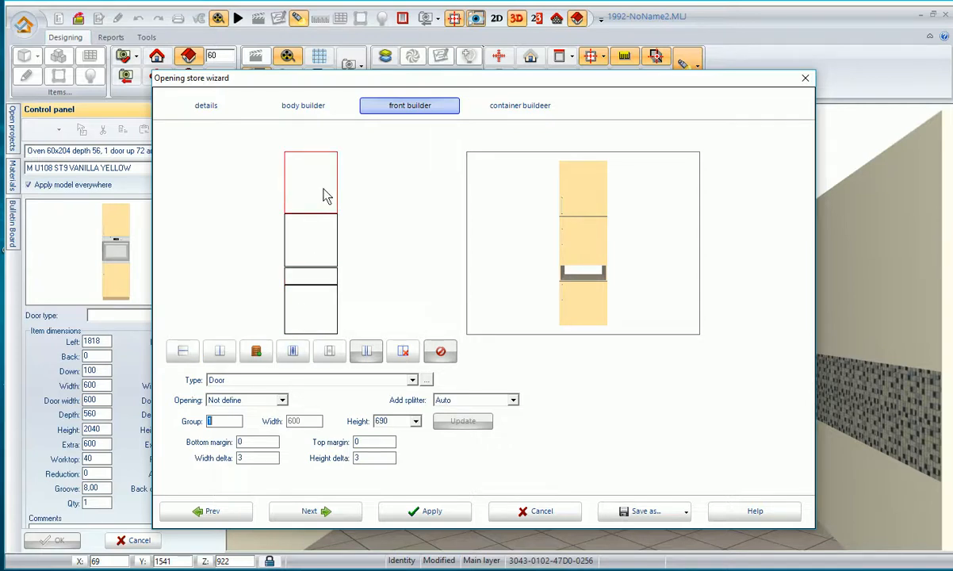
left_click(222, 352)
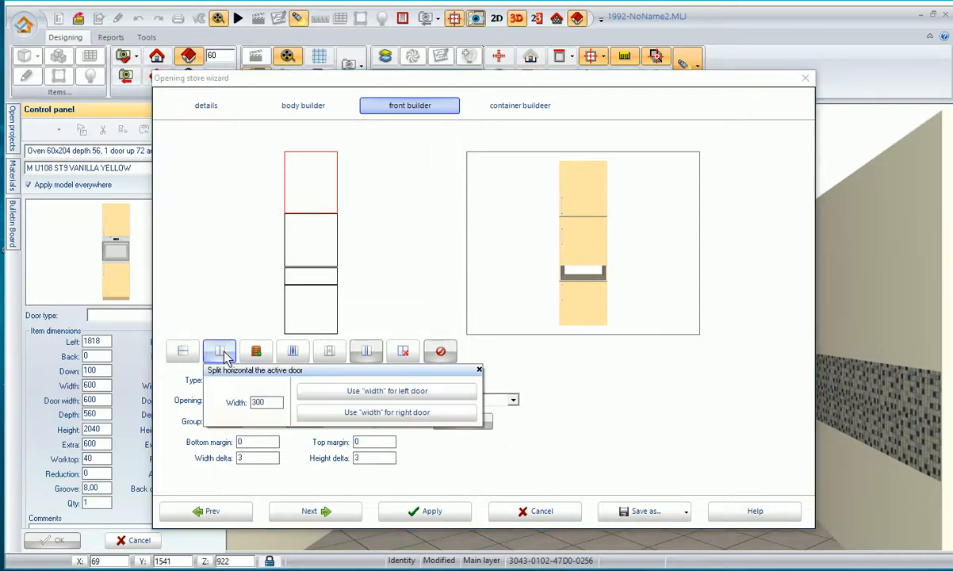
left_click(352, 391)
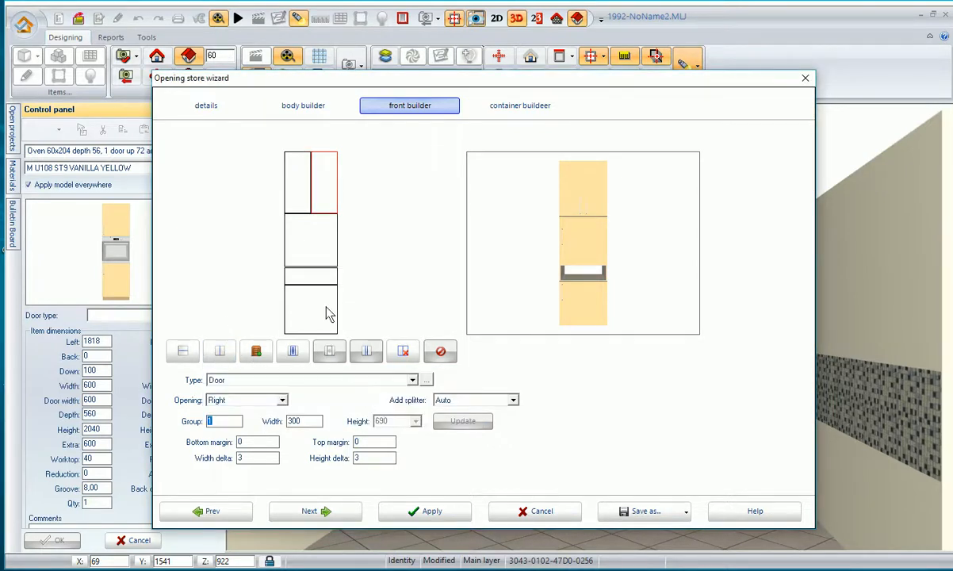
Step: Set the type of the 600-high front between the double doors and the open compartment to Ovens 60 H.60
left_click(328, 257)
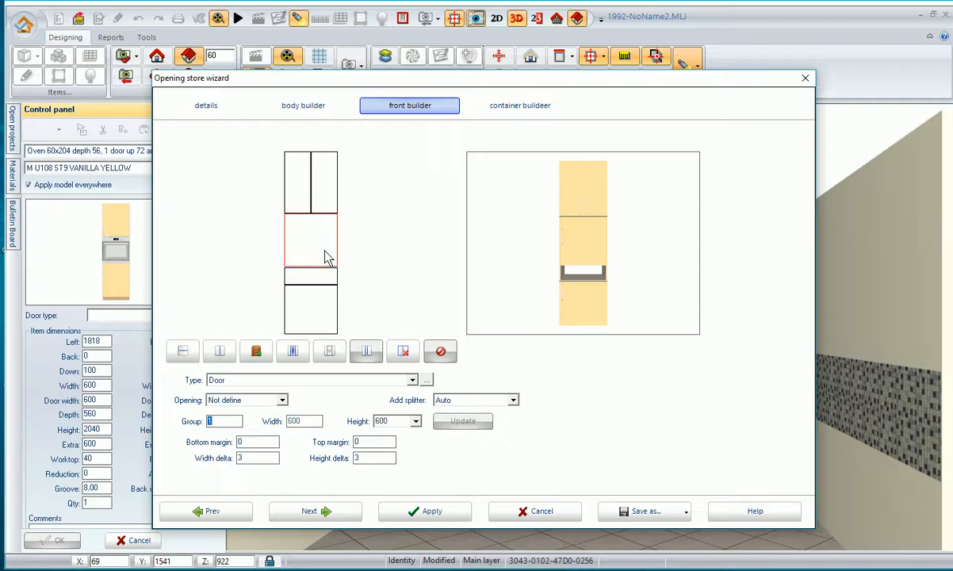
left_click(315, 381)
scroll(310, 448, "down", 3)
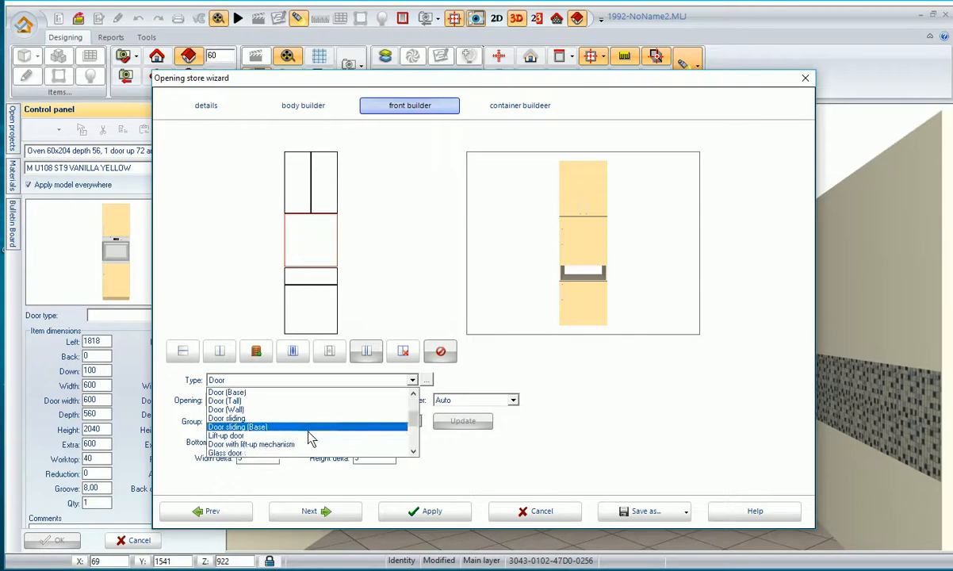
scroll(310, 441, "down", 3)
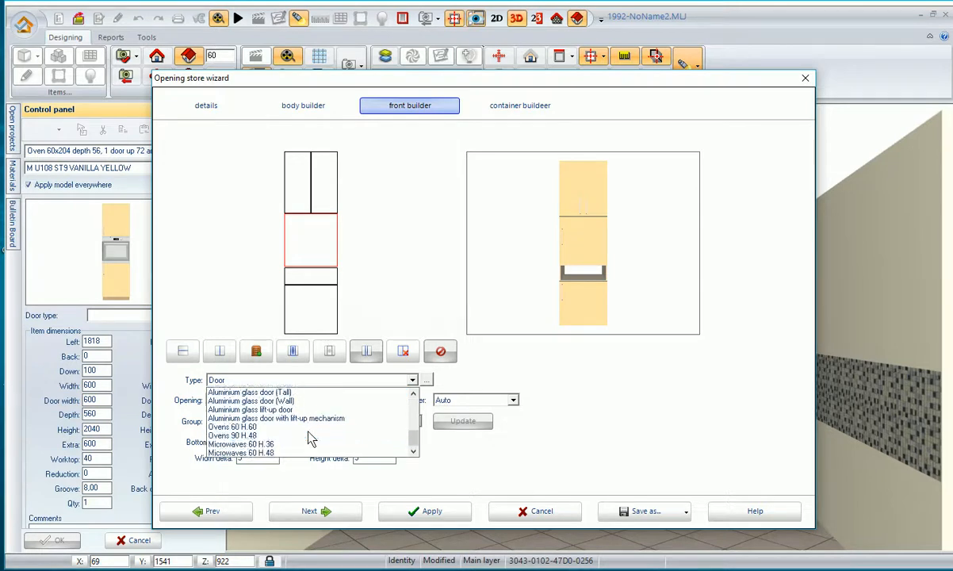
left_click(277, 427)
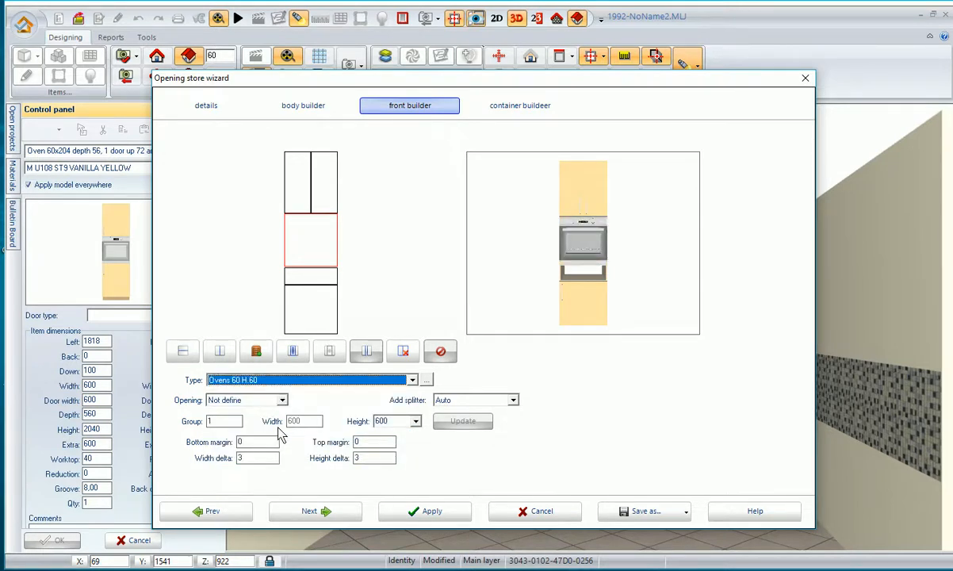
Step: Set the type of the oven unit's bottom front to Door sliding and apply the geometry changes to the unit
left_click(311, 329)
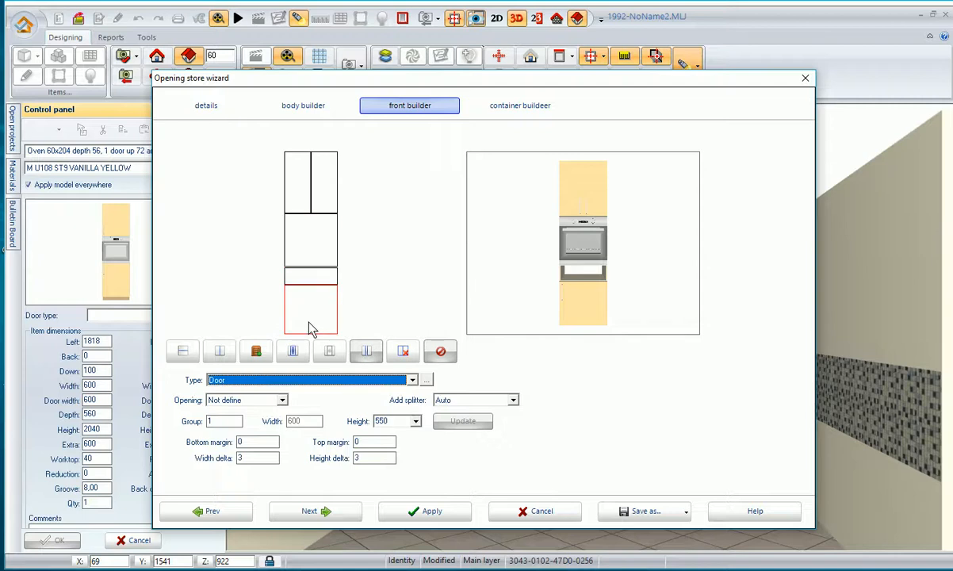
left_click(295, 382)
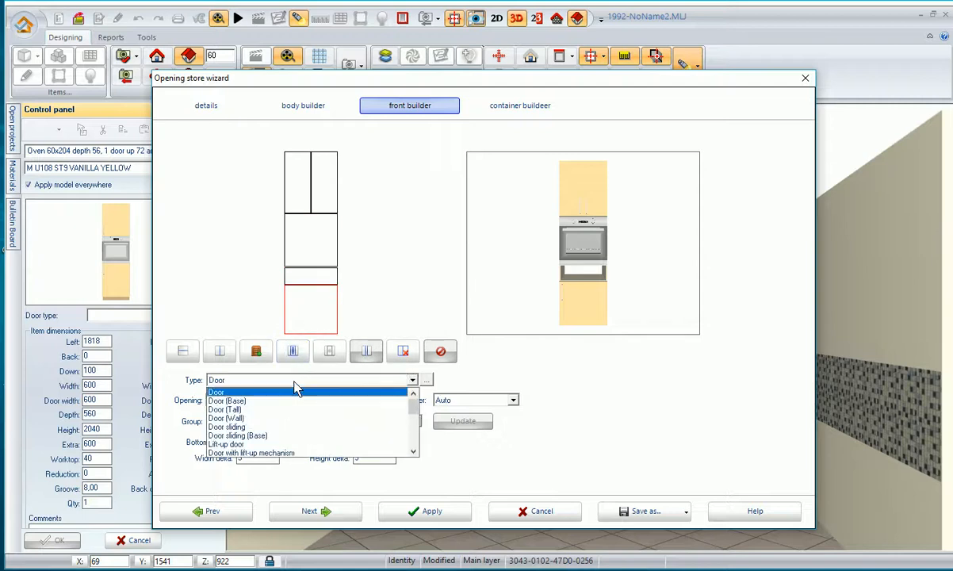
left_click(289, 427)
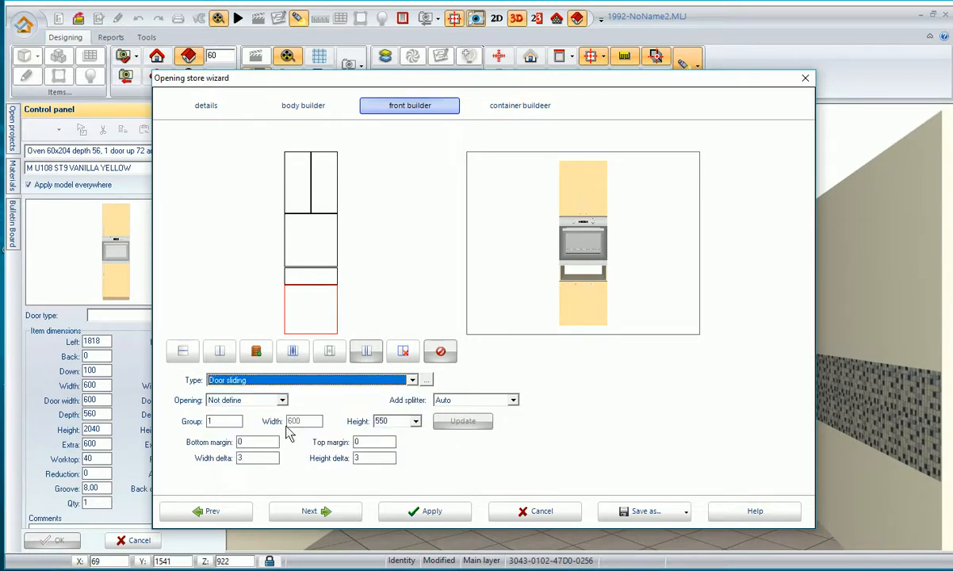
left_click(413, 514)
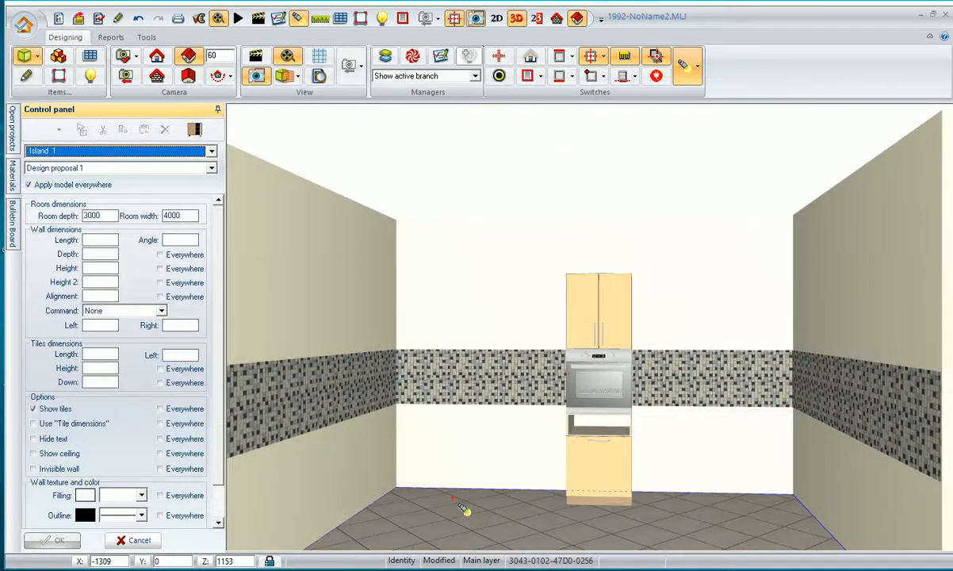
mouse_move(680, 518)
middle_mouse_down()
mouse_move(711, 518)
mouse_move(677, 518)
mouse_move(694, 521)
middle_mouse_up()
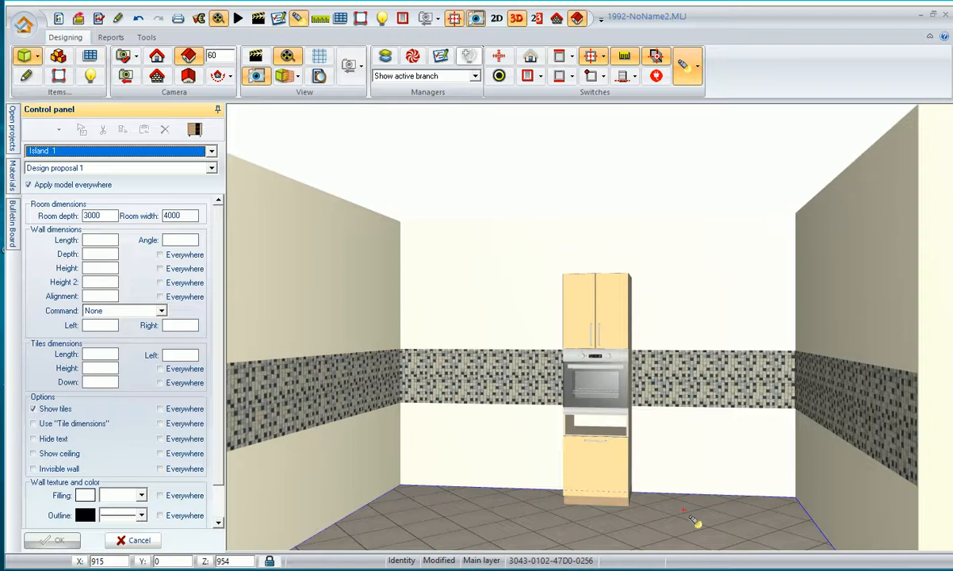
Step: Browse the kitchen and wardrobe catalog to the Special construction unit group among the base units
left_click(319, 369)
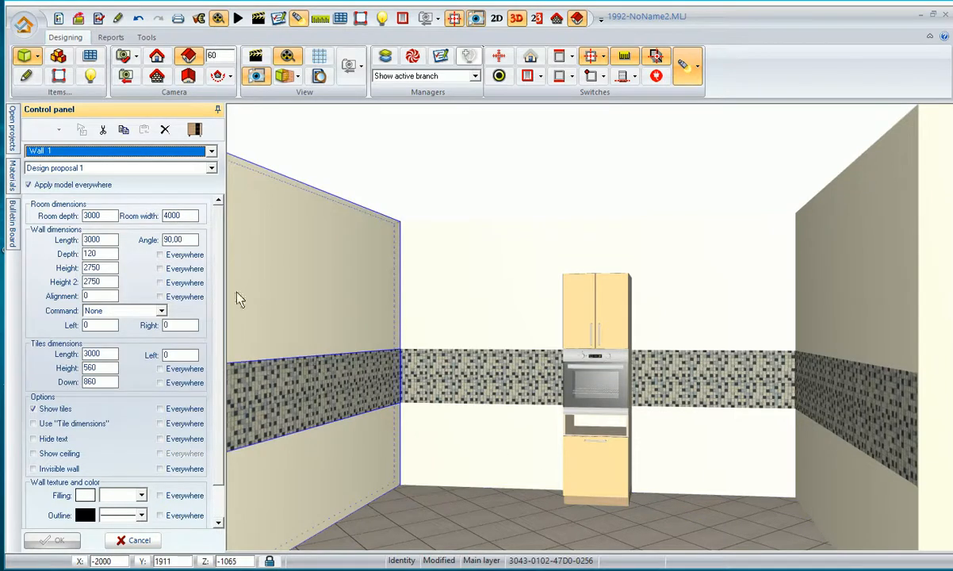
key("Escape")
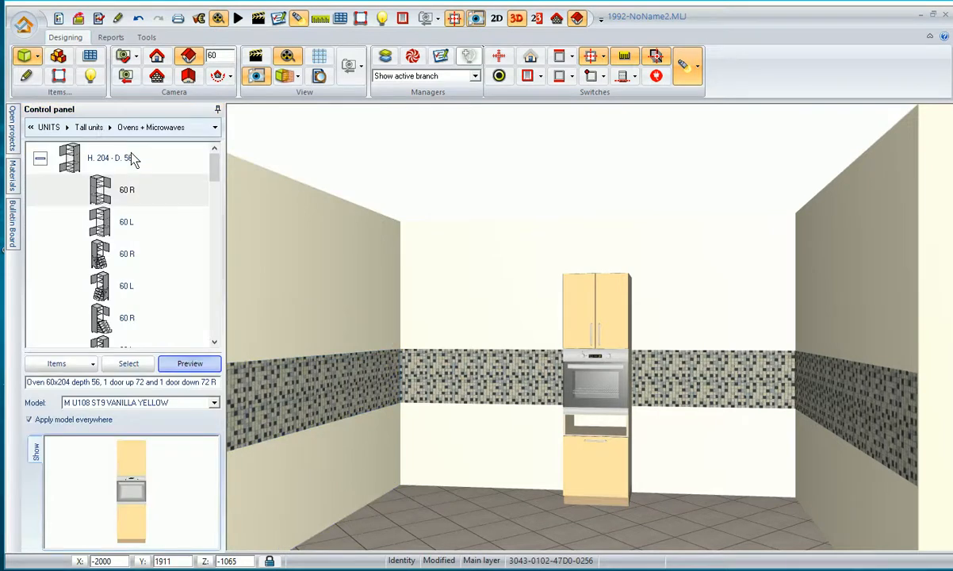
right_click(124, 180)
right_click(125, 181)
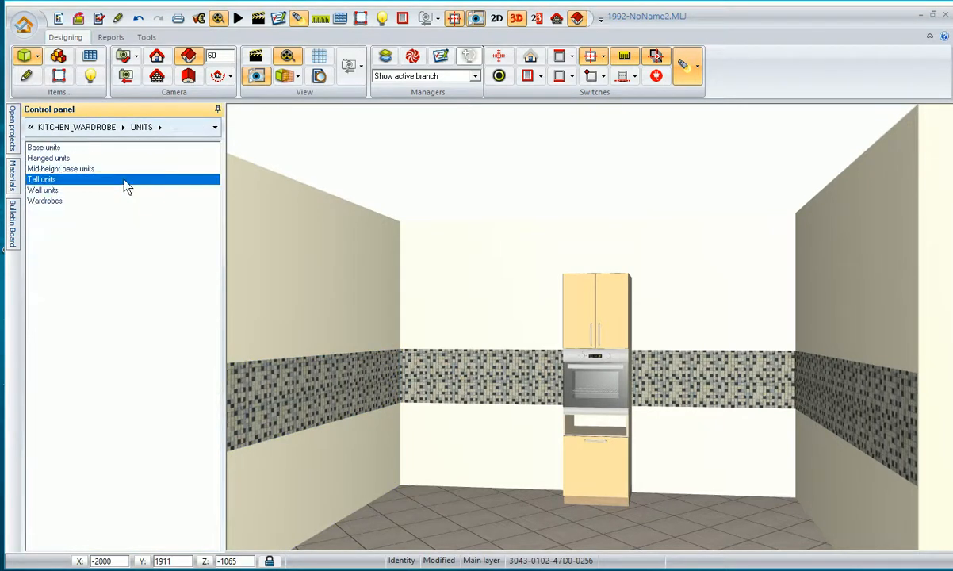
right_click(125, 182)
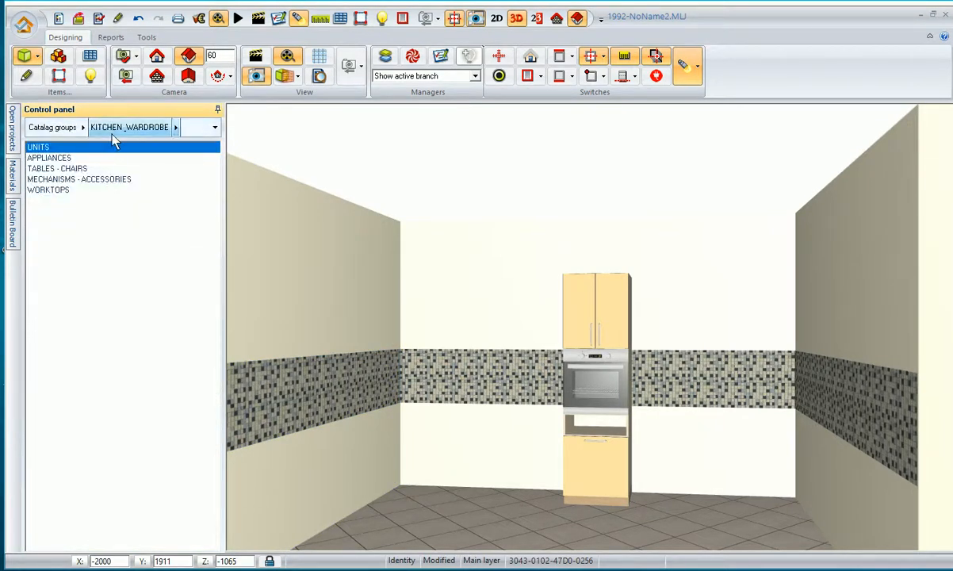
double_click(84, 148)
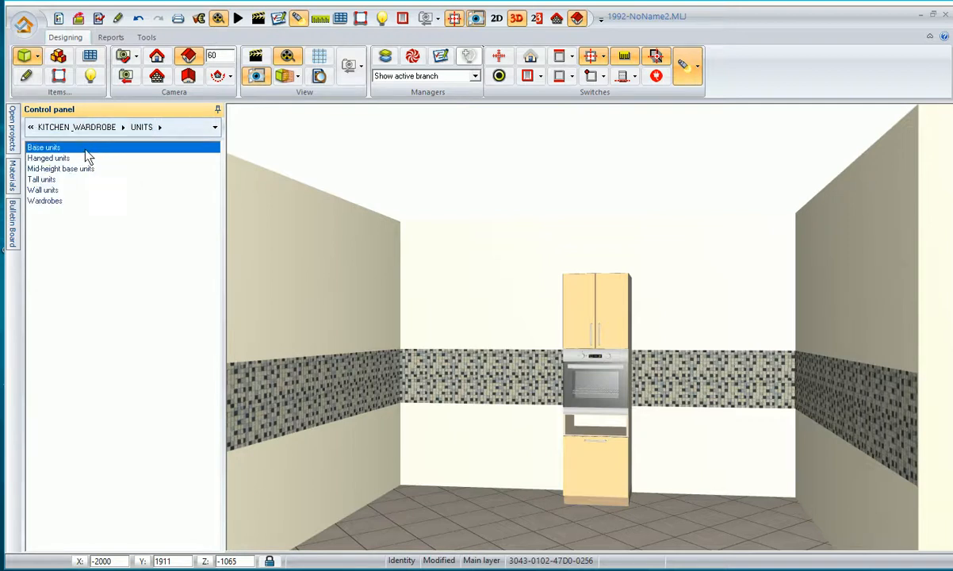
double_click(85, 150)
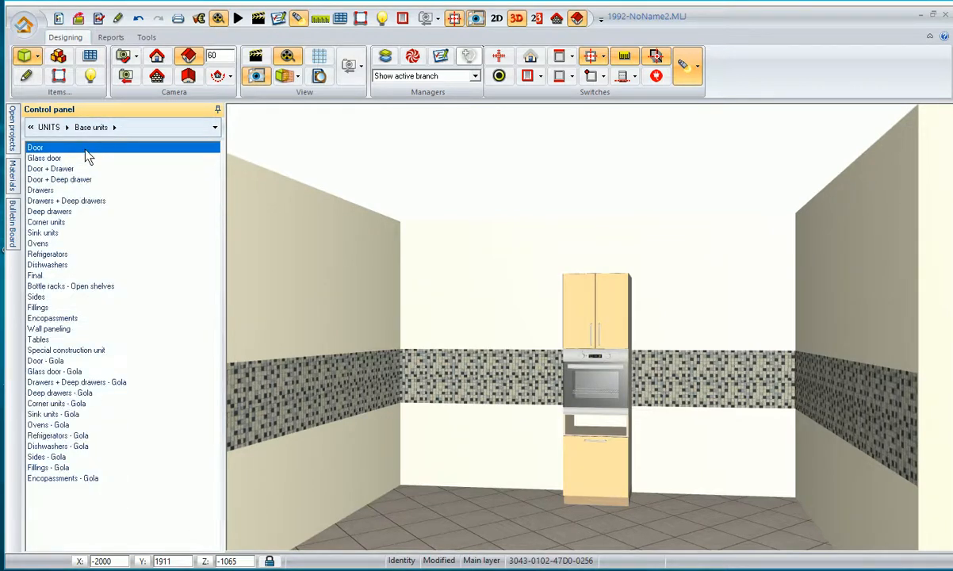
double_click(97, 351)
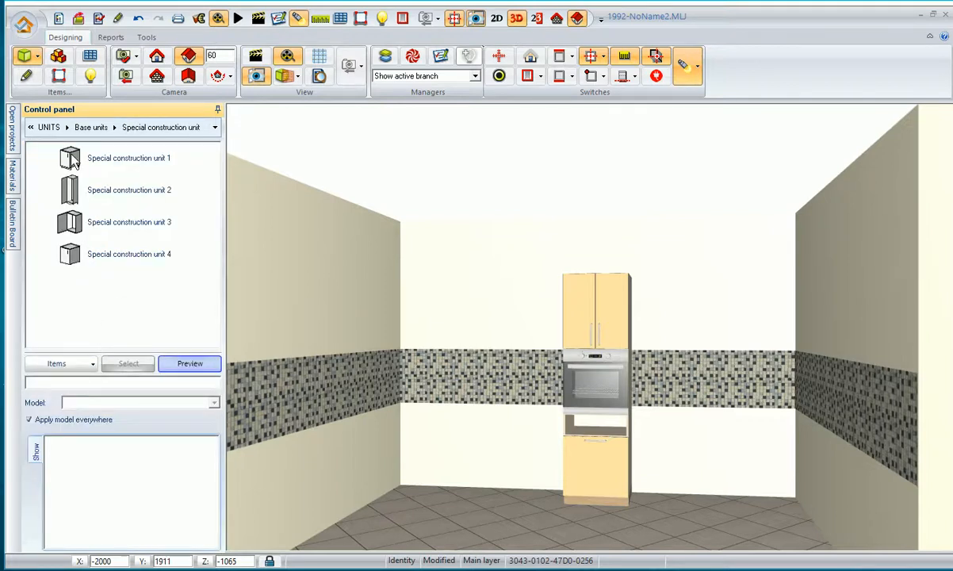
Step: Place Special construction unit 1 on Wall 2, with a left margin of about 488
left_click(129, 363)
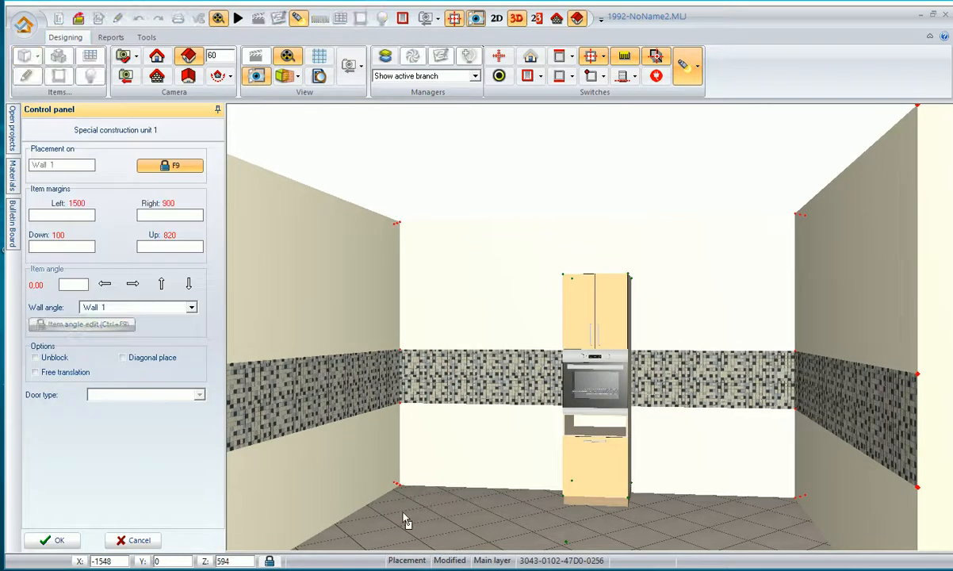
left_click(445, 462)
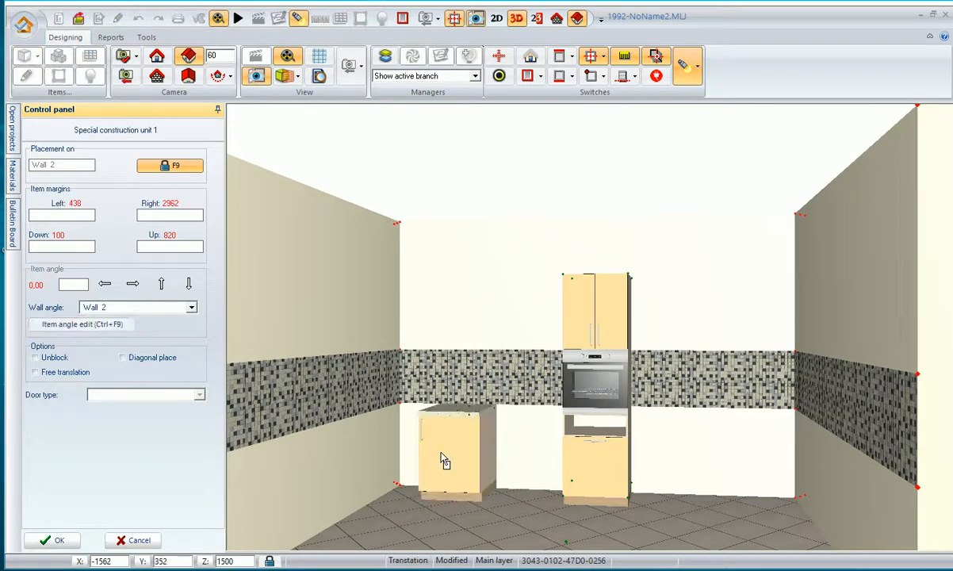
left_click(448, 453)
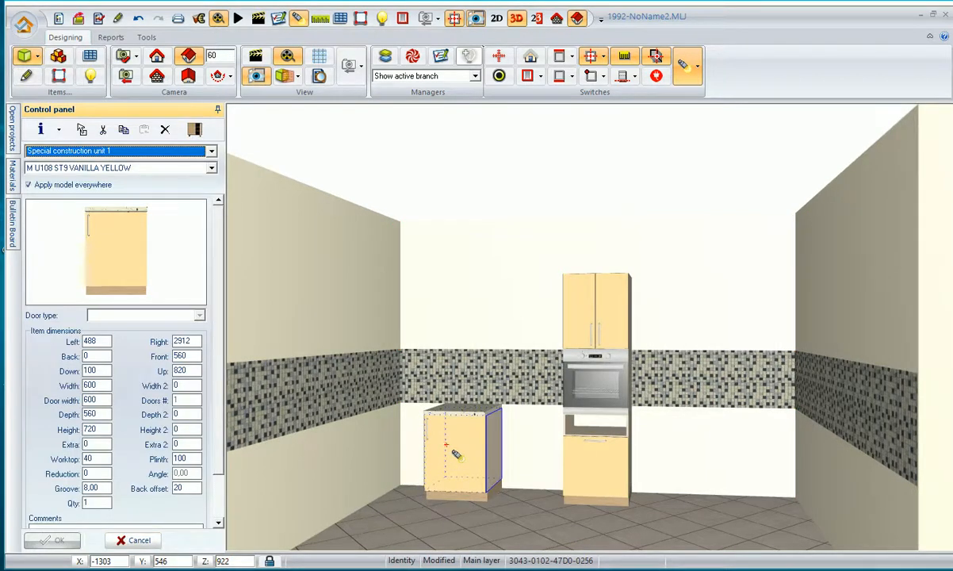
Step: Open the new base unit for geometry editing and show its front builder
right_click(448, 449)
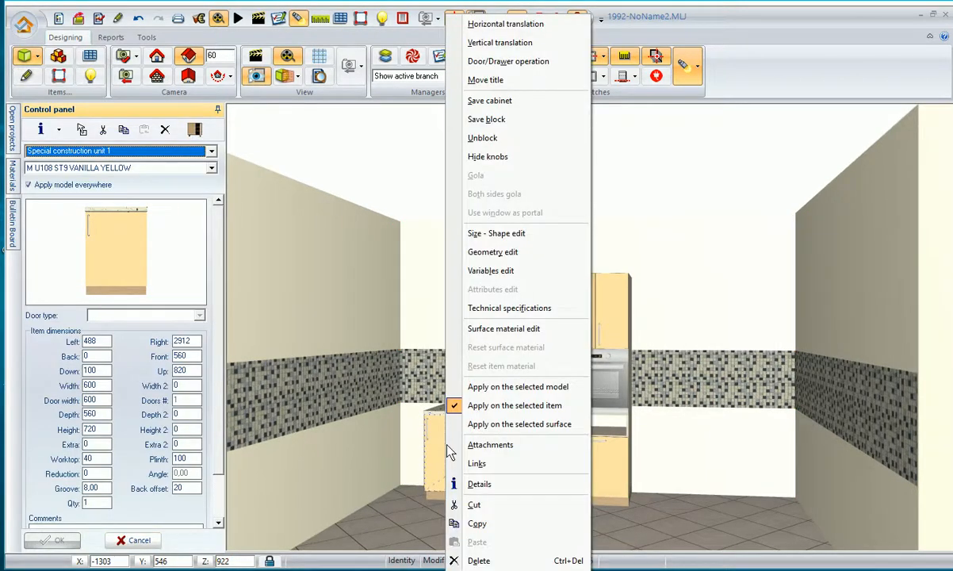
left_click(501, 261)
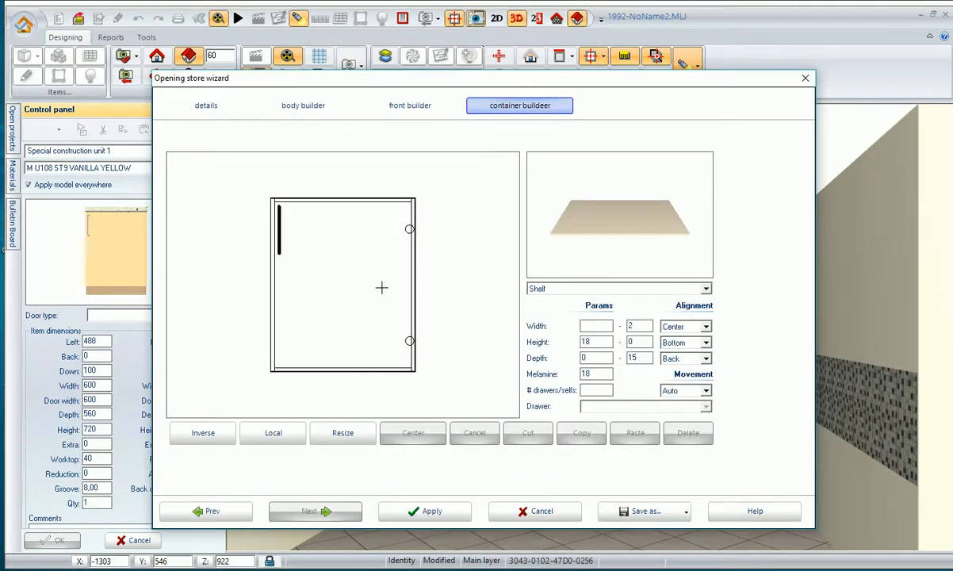
left_click(396, 107)
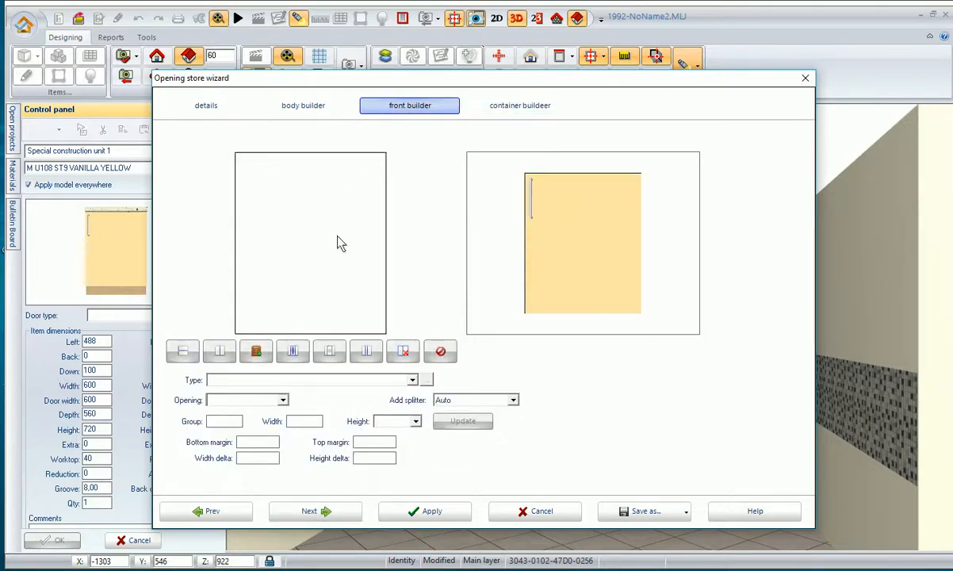
Step: Add one external drawer with a height of 300 to the base unit's front, and select the remaining upper door
left_click(330, 279)
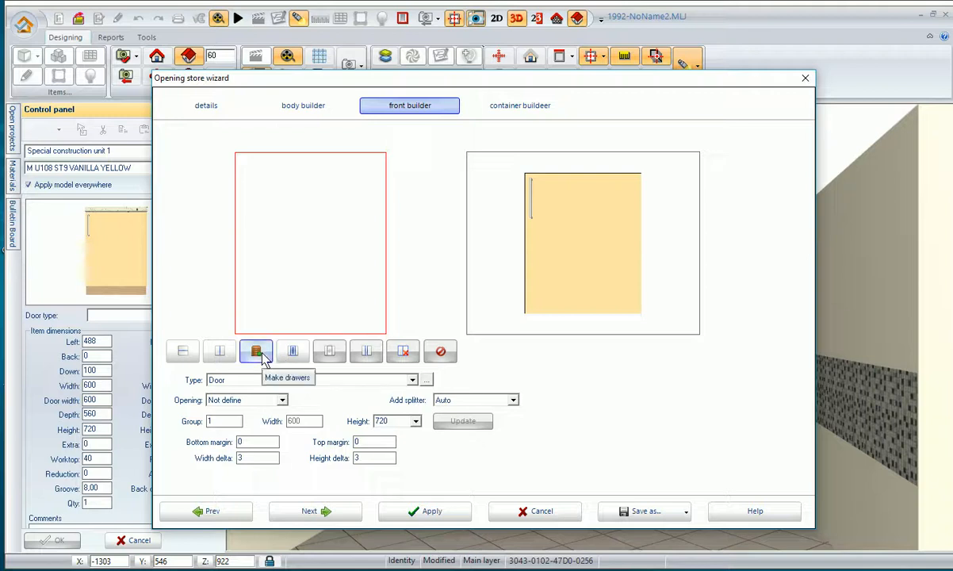
left_click(257, 351)
left_click(322, 391)
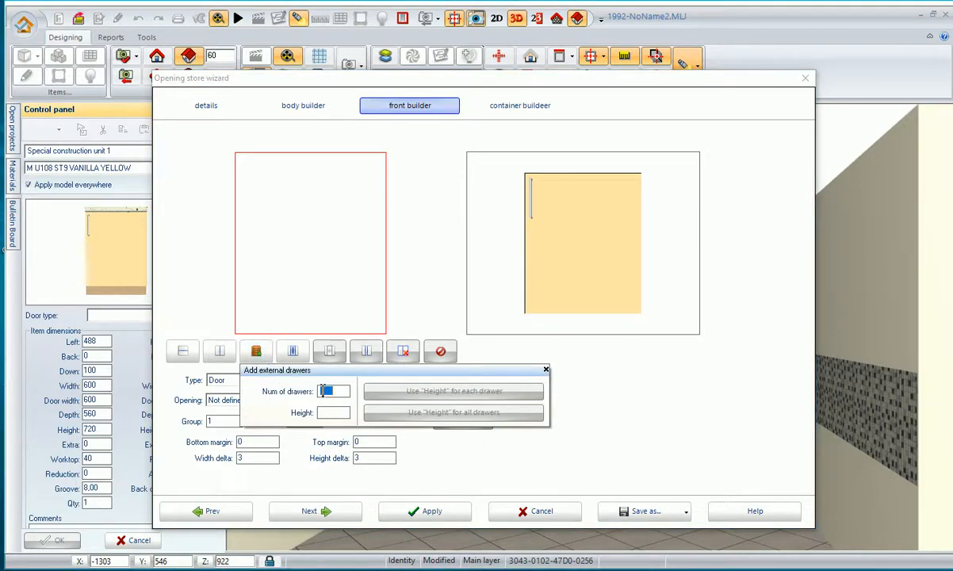
left_click(328, 413)
type("300")
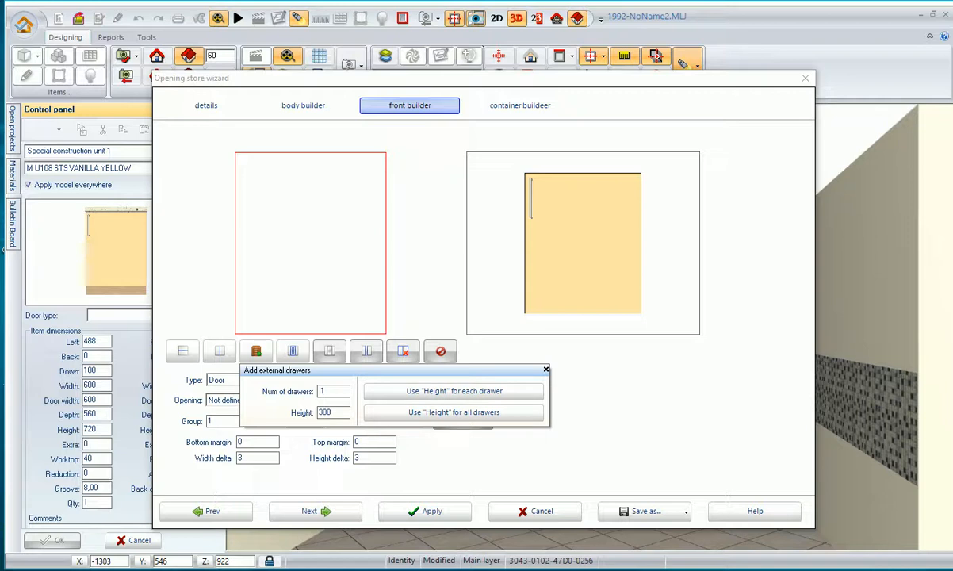
left_click(424, 393)
left_click(332, 199)
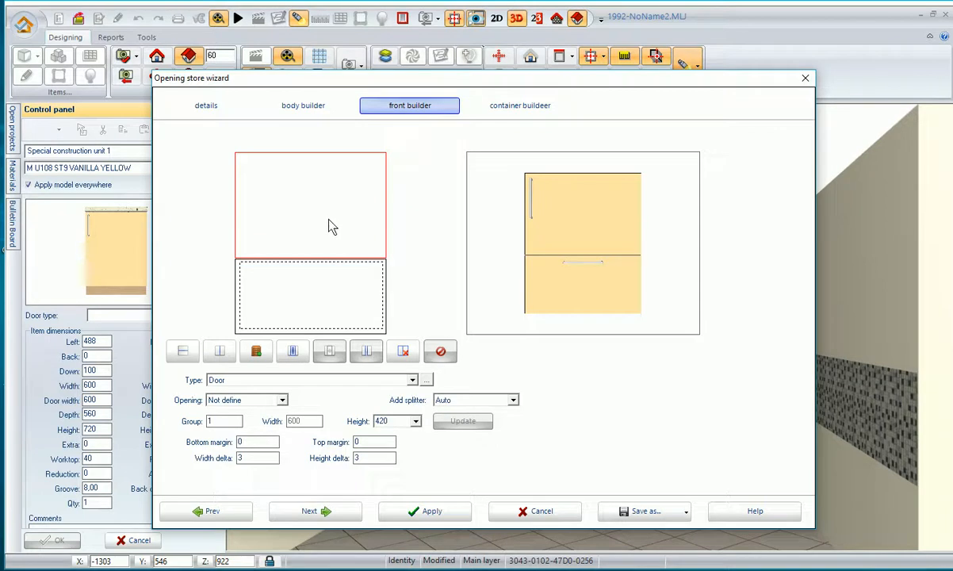
Step: Add one external drawer with a height of 200 to the upper door area, directly above the existing drawer
left_click(257, 351)
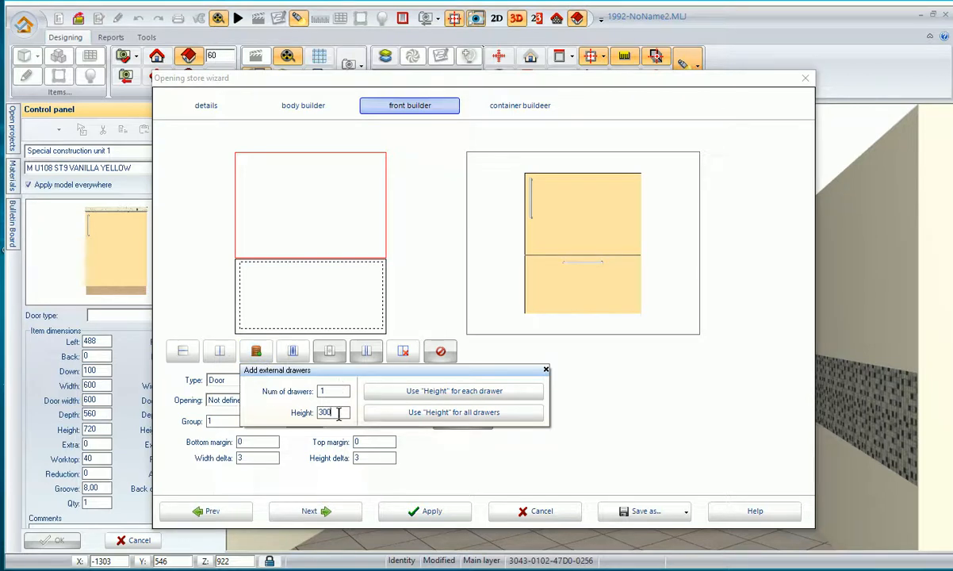
key("BackSpace")
key("BackSpace")
key("BackSpace")
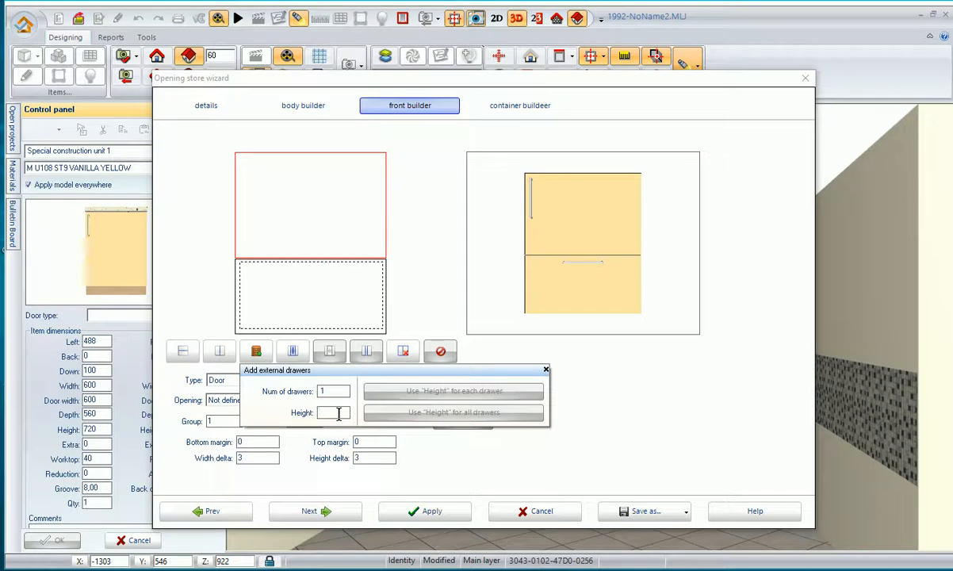
type("200")
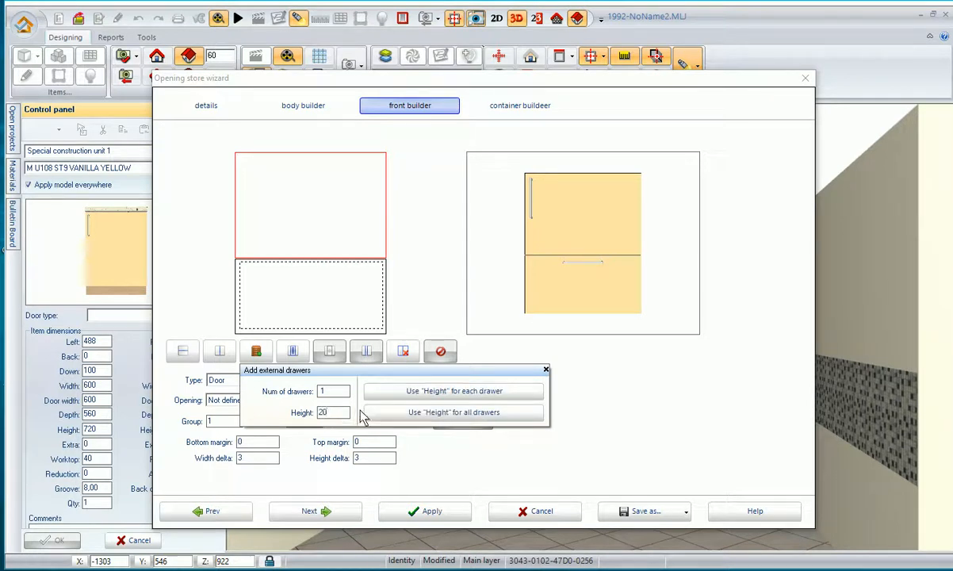
left_click(377, 391)
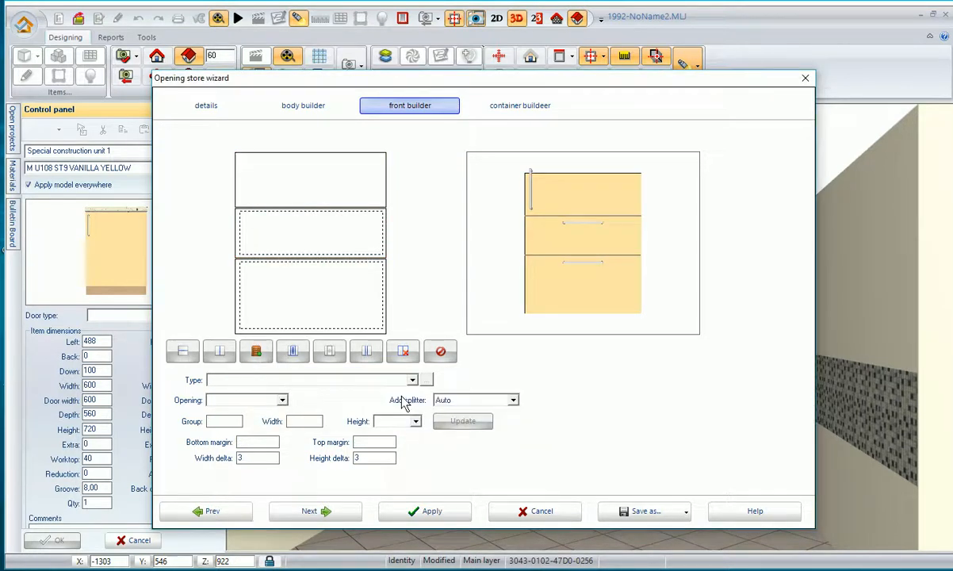
Step: Fill the remaining top door area with one external drawer of height 220 and apply the front changes to the base unit
left_click(299, 179)
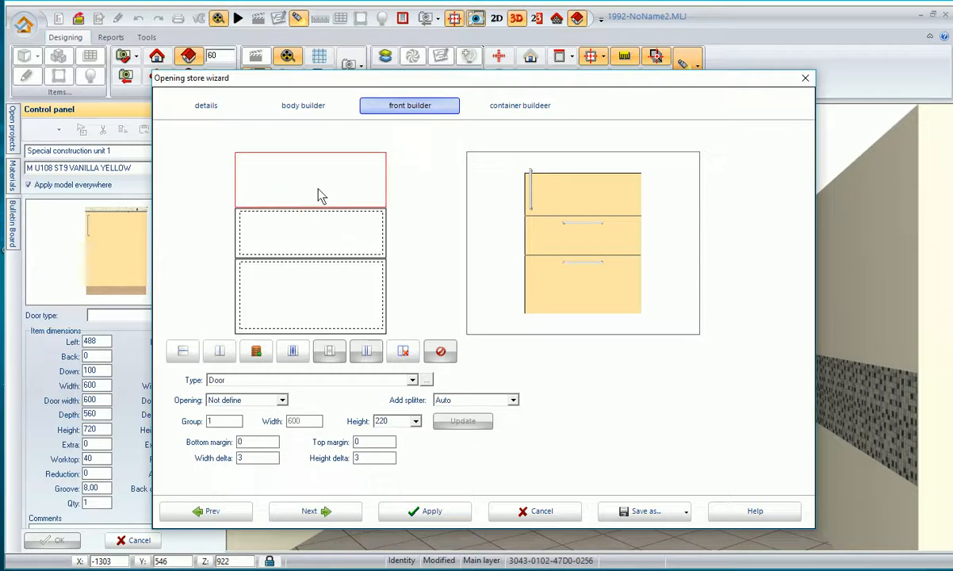
left_click(256, 351)
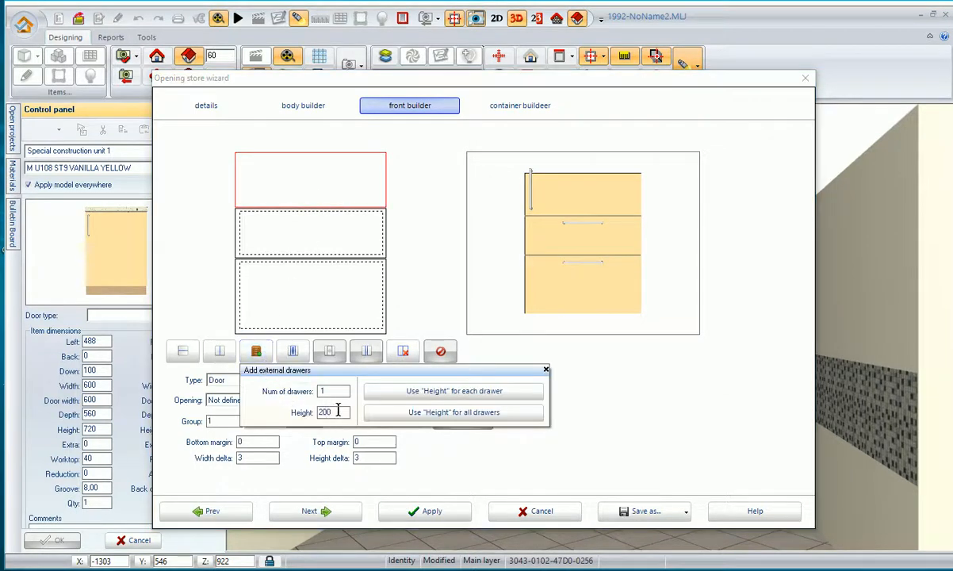
key("BackSpace")
key("BackSpace")
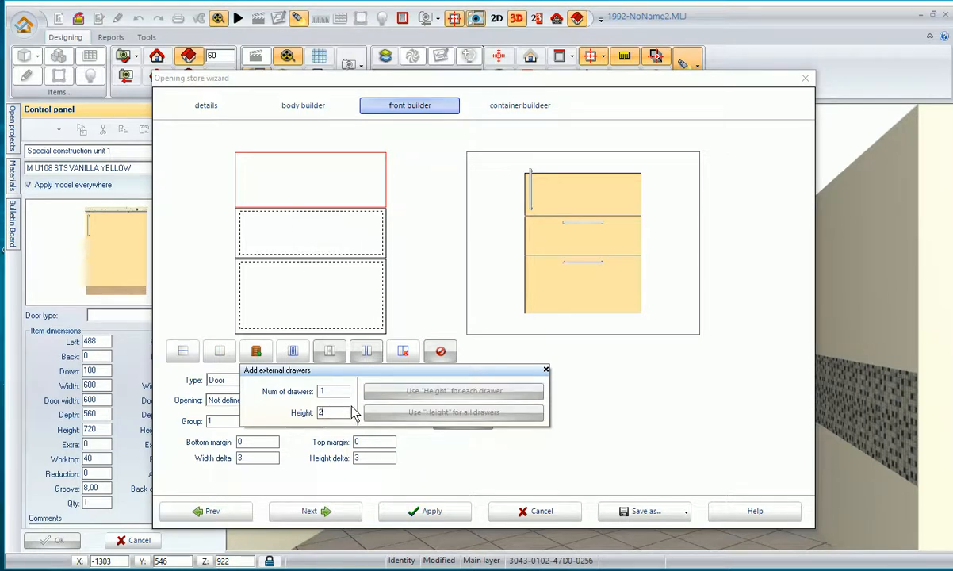
type("20")
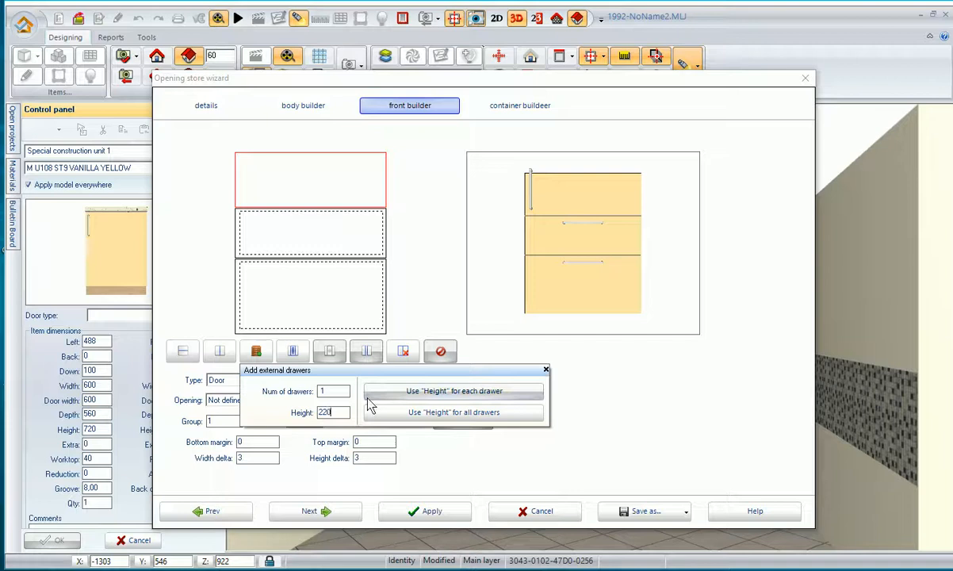
left_click(439, 395)
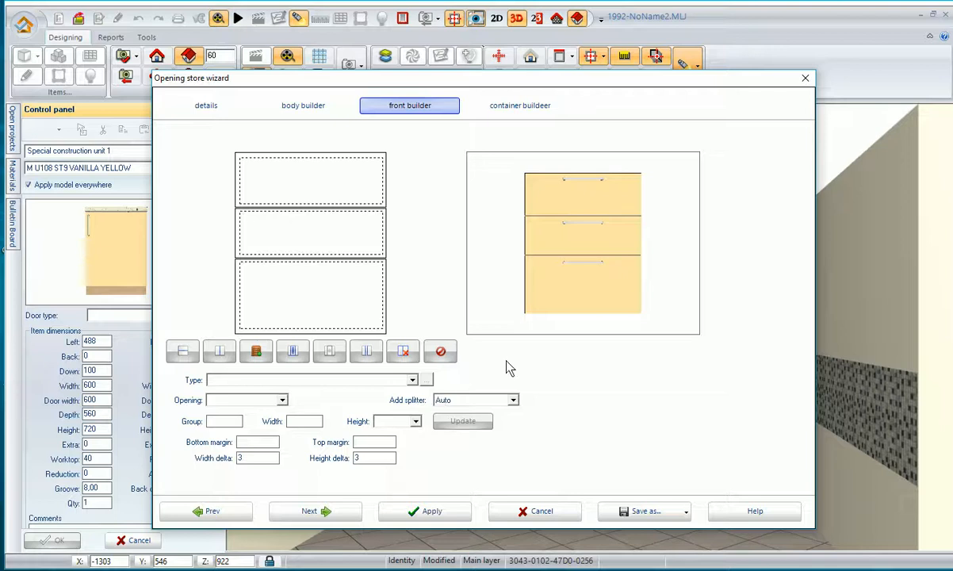
left_click(411, 510)
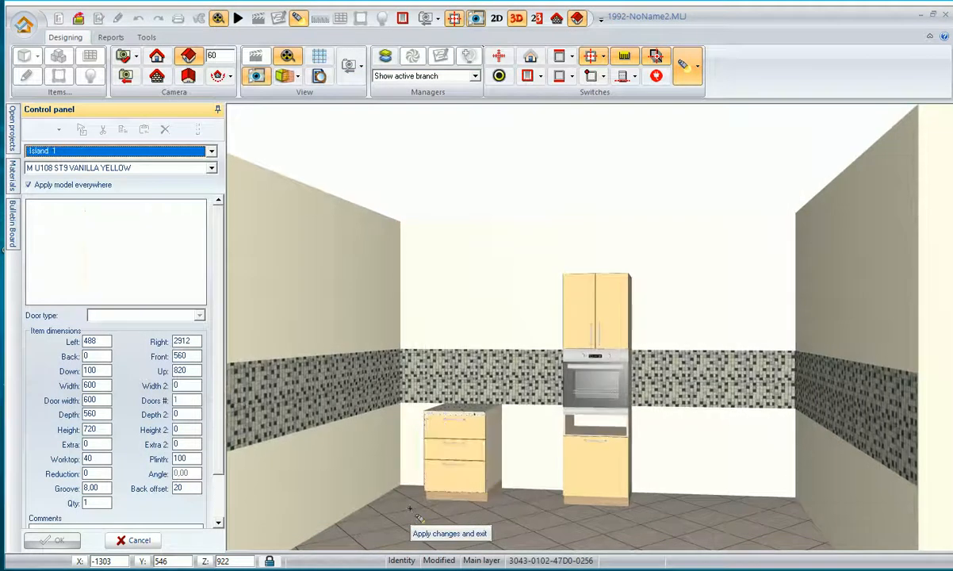
middle_click_drag(510, 516, 536, 533)
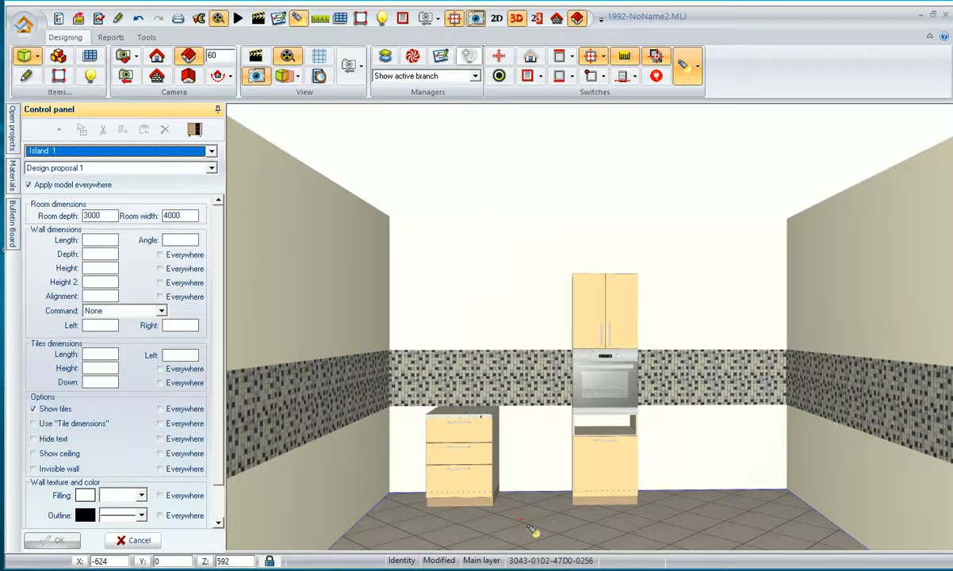